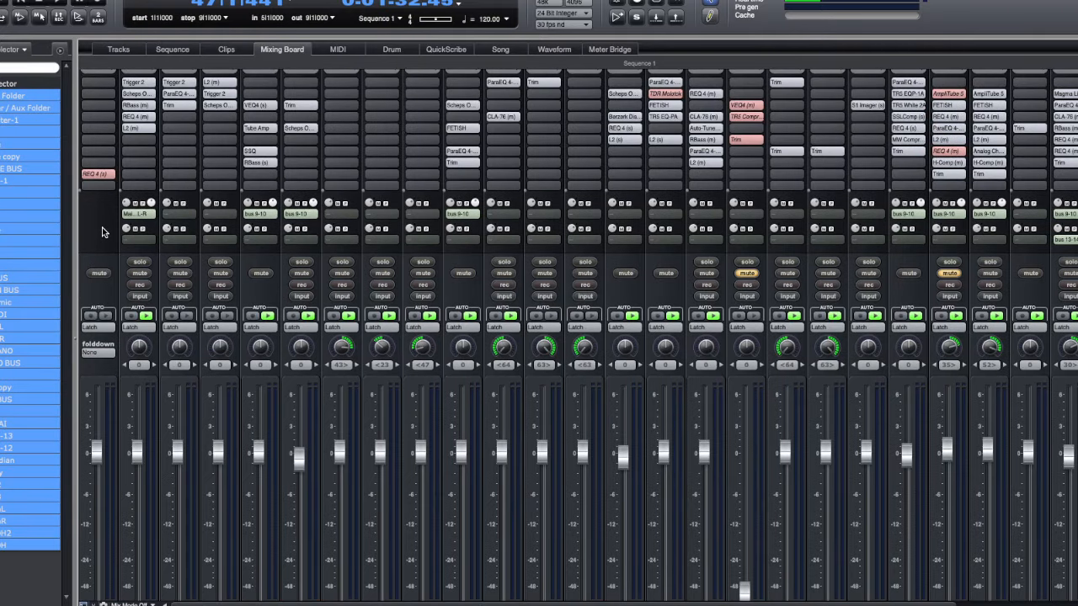
- Play a passage of the mix while watching the mixing board's channel meters, and stop playback
scroll(102, 232, up, 1)
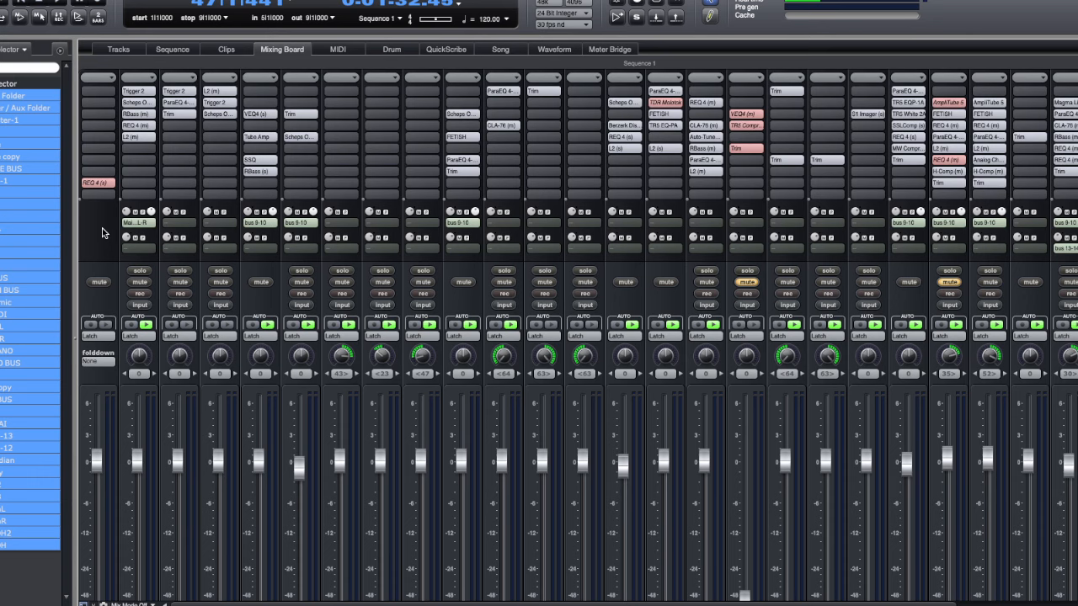
click(60, 4)
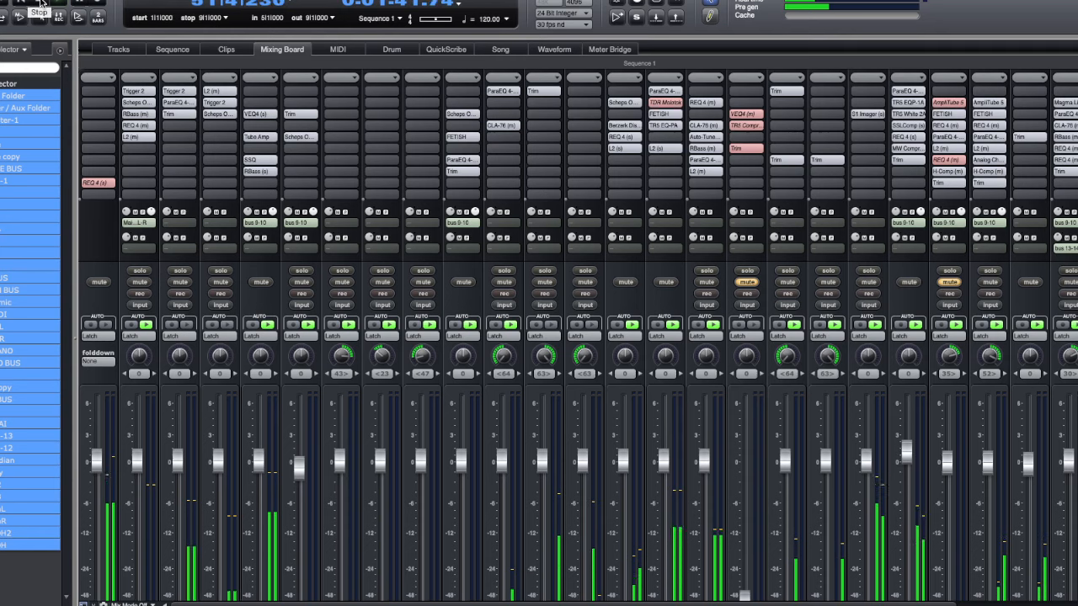
click(40, 4)
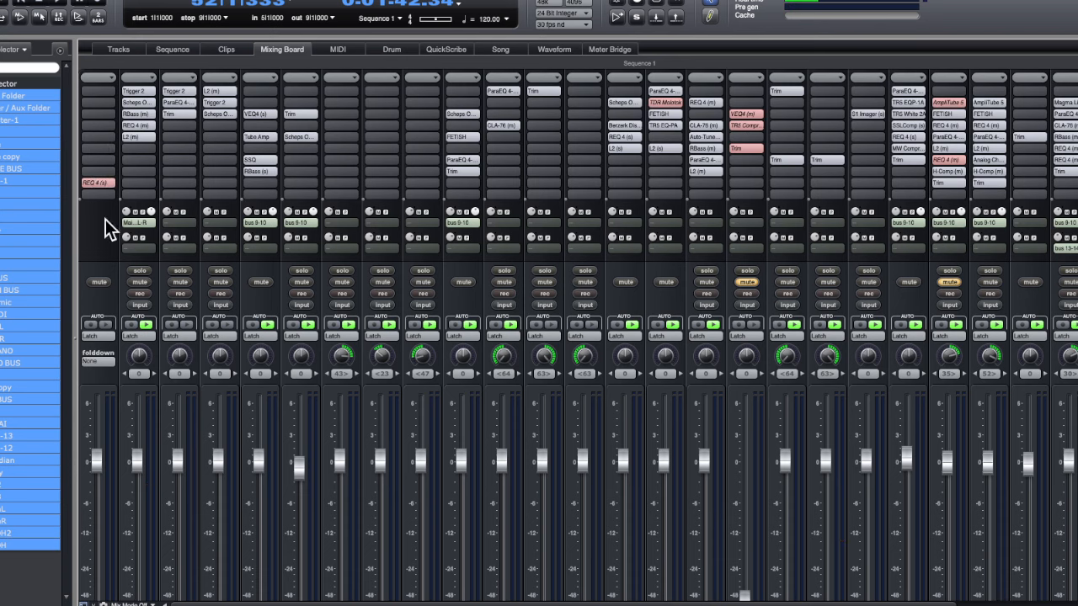
- Open the bypassed REQ 4 equalizer on the Master-1 channel to view its settings, and close it
double_click(95, 182)
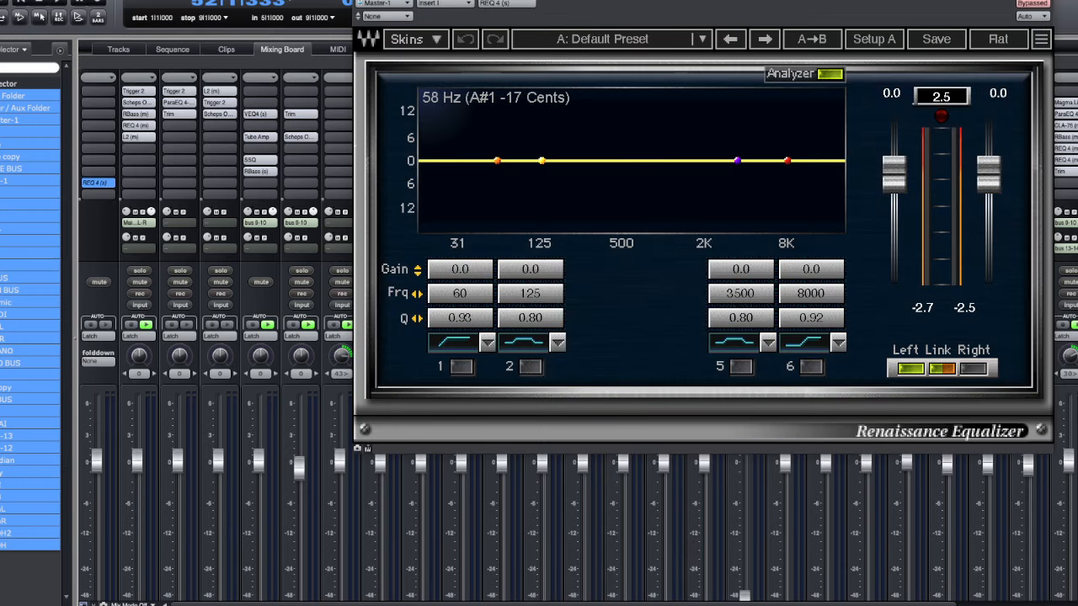
click(362, 1)
click(101, 183)
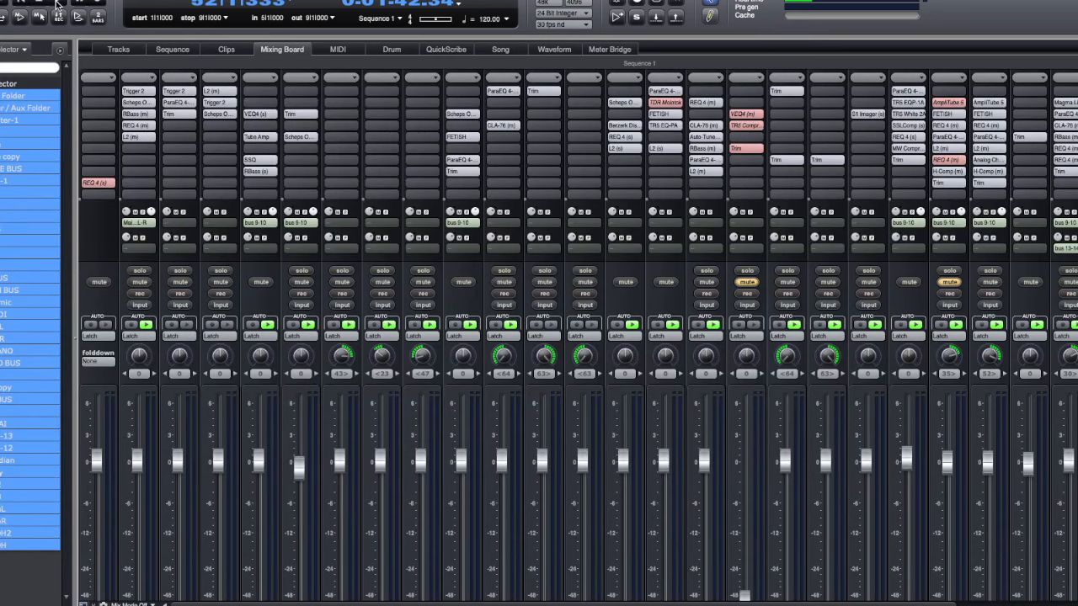
- Examine the Master-1 strip from its inserts down to its fader and output while playing short passages of the mix
scroll(109, 198, down, 3)
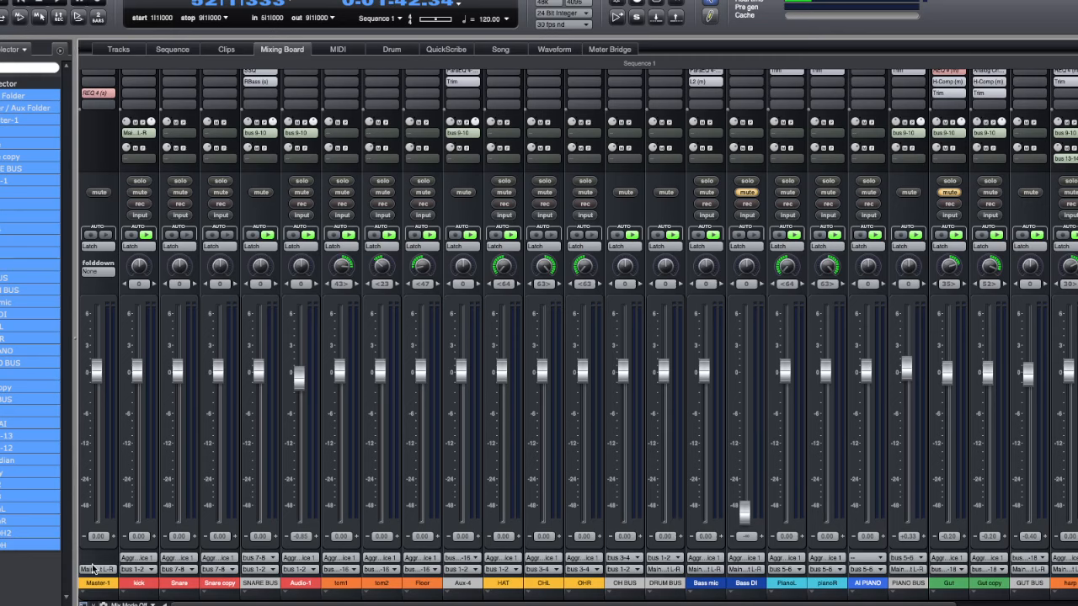
click(59, 5)
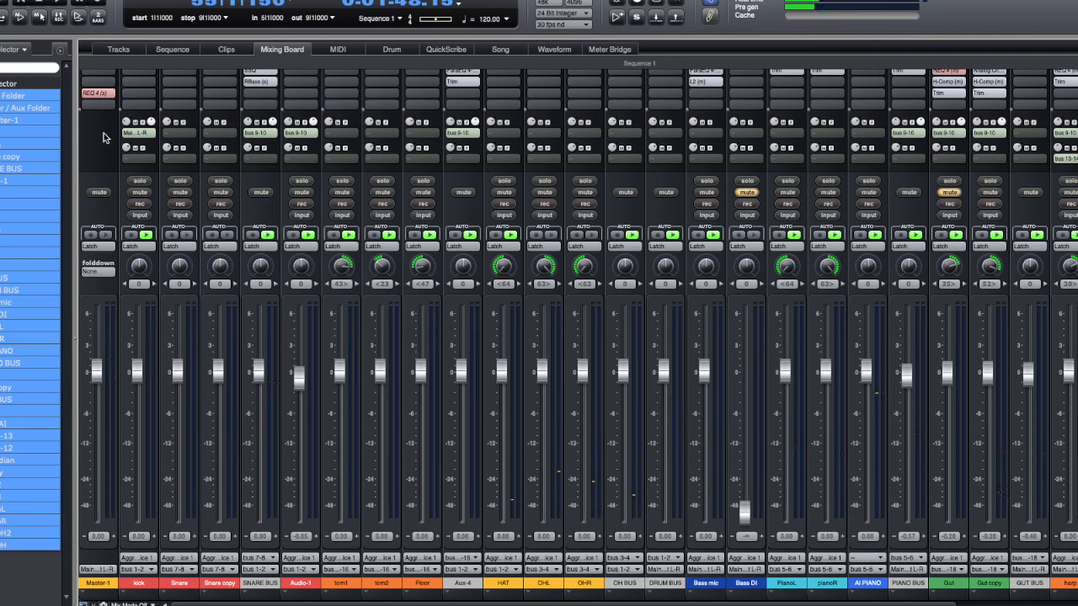
scroll(93, 157, up, 5)
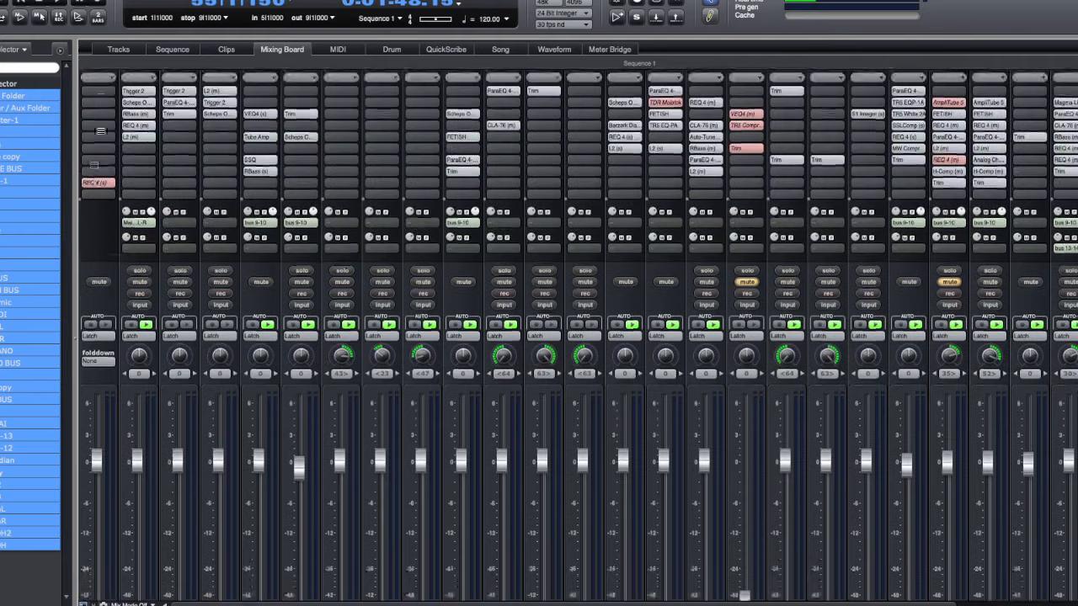
scroll(110, 233, down, 4)
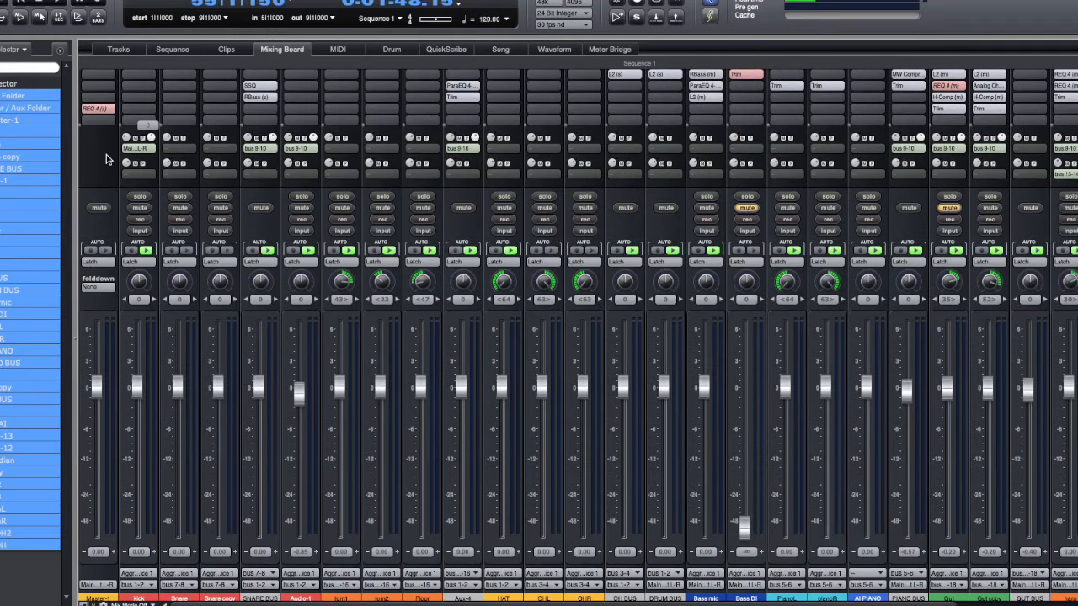
click(57, 4)
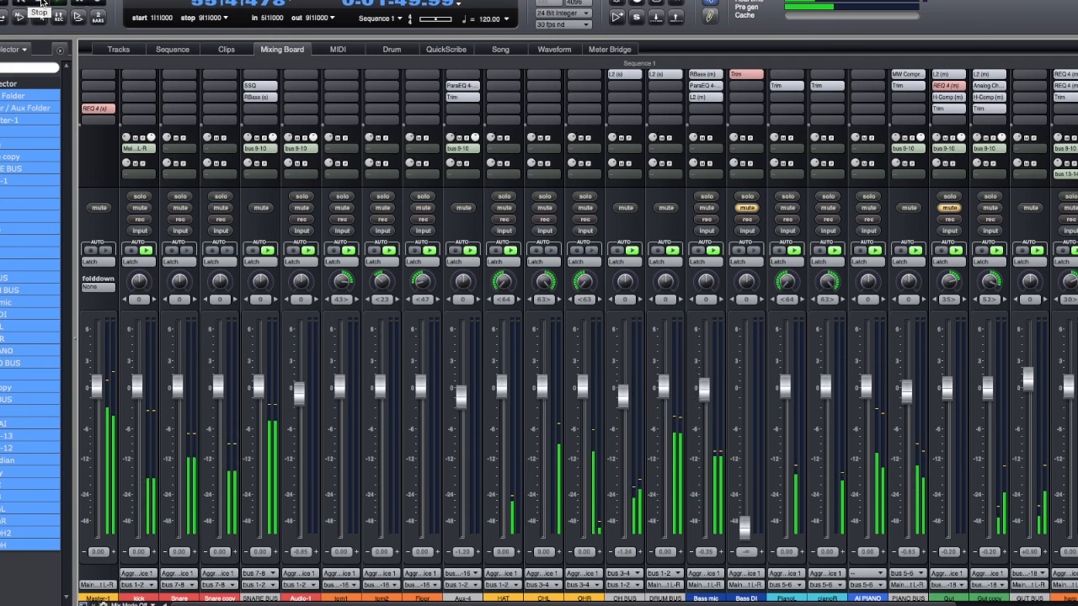
scroll(98, 180, up, 4)
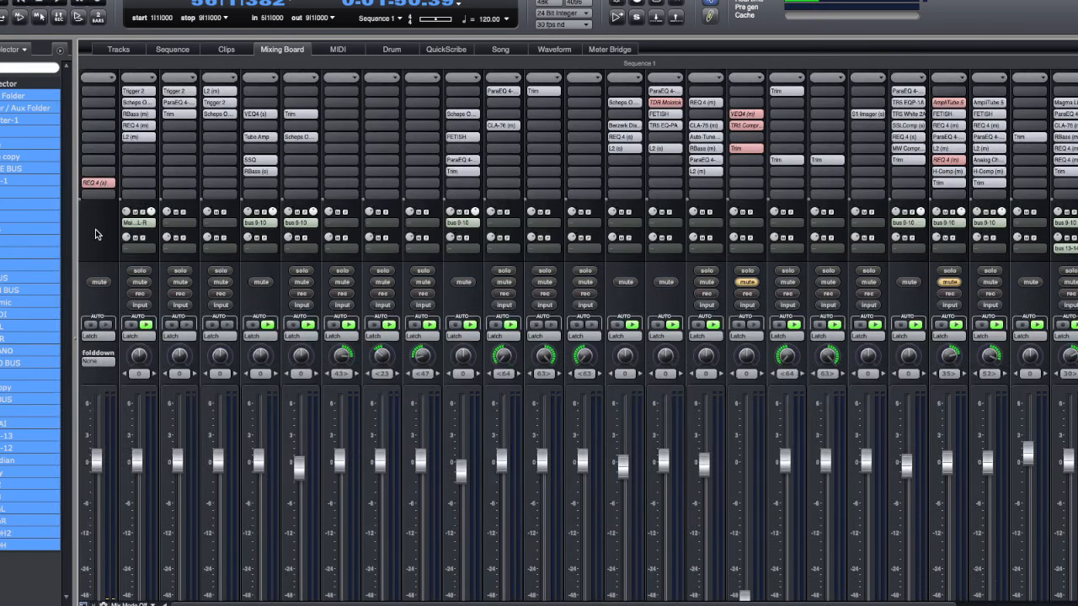
scroll(96, 233, down, 2)
scroll(96, 244, up, 2)
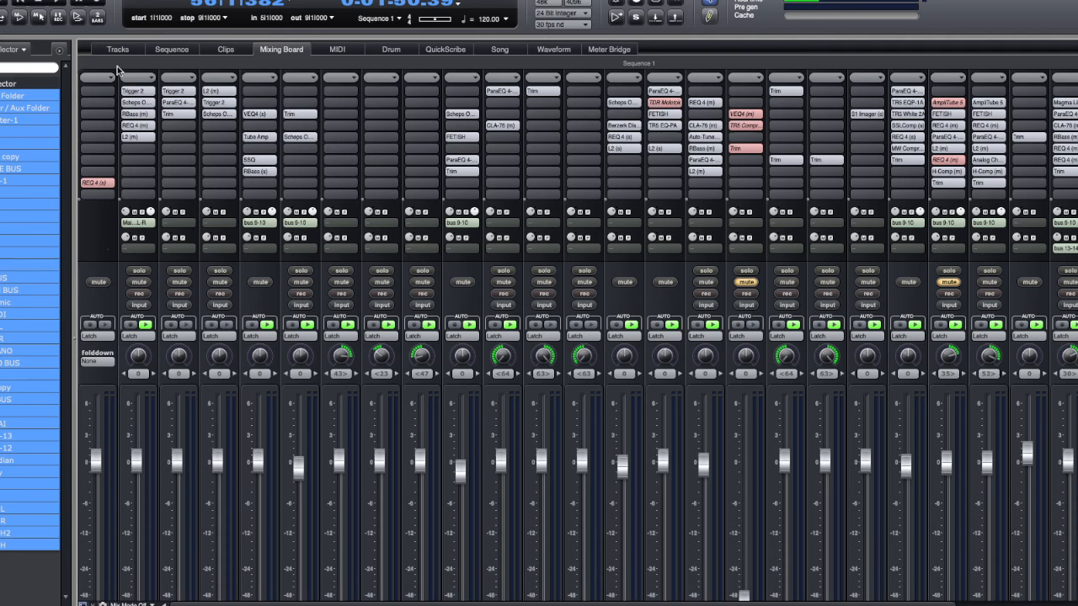
- Move the playback position further into the song, play a passage of the mix, and stop playback
click(226, 3)
drag(230, 2, 229, 8)
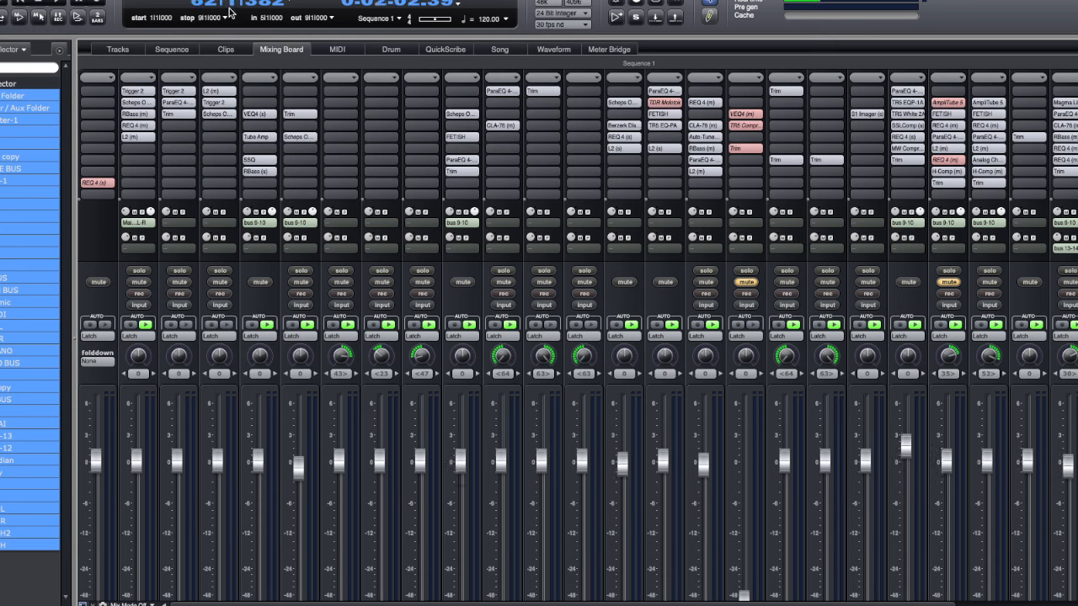
key(space)
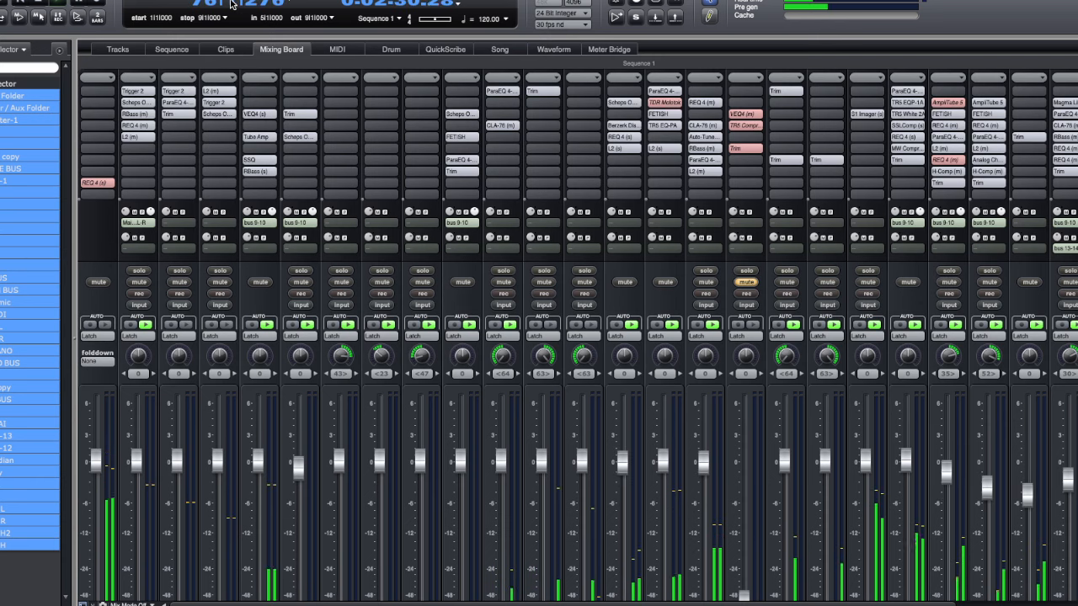
click(34, 2)
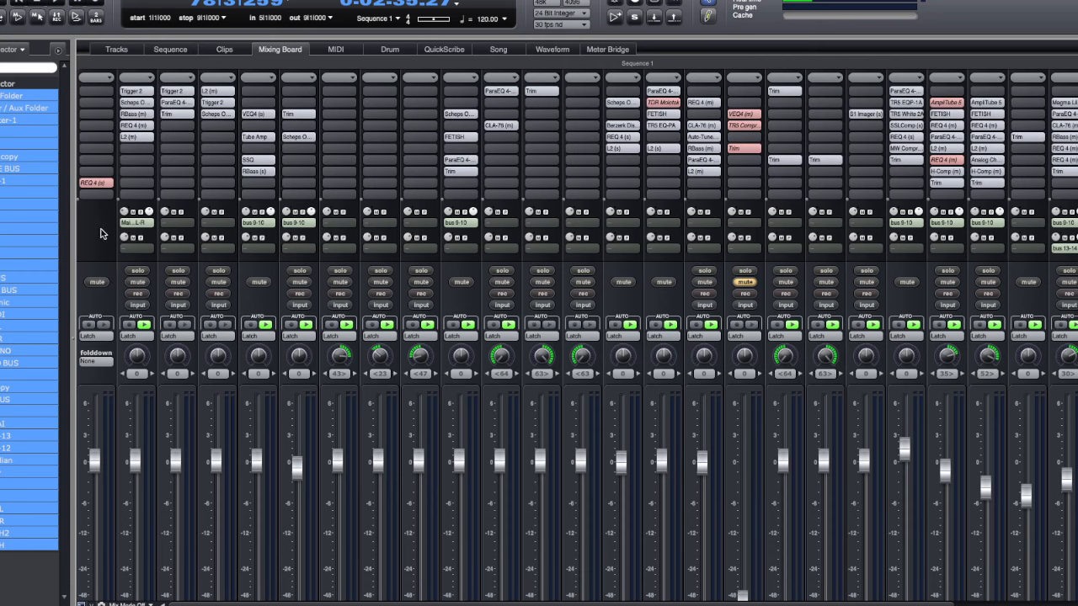
- Insert the Waves H-Comp (s) stereo compressor in Insert B of the Master-1 channel
click(96, 102)
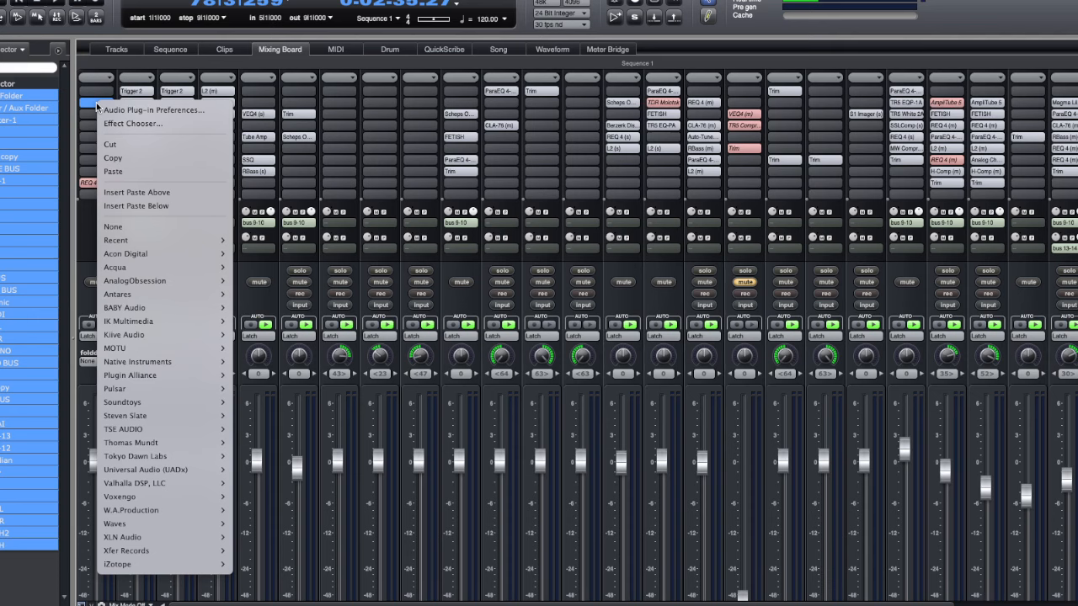
mouse_move(210, 523)
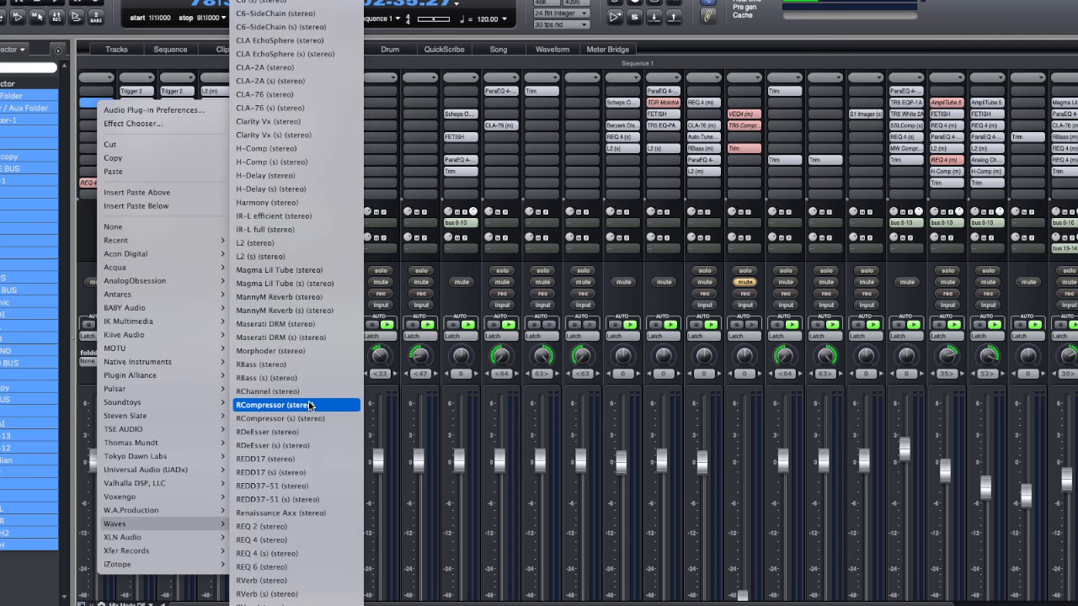
click(286, 161)
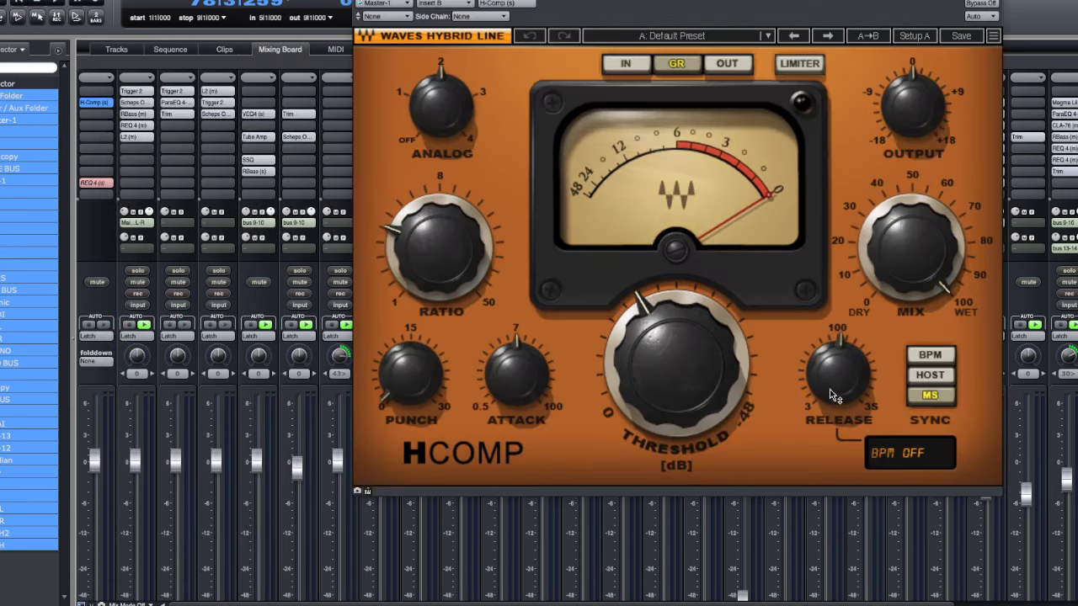
drag(421, 0, 366, 11)
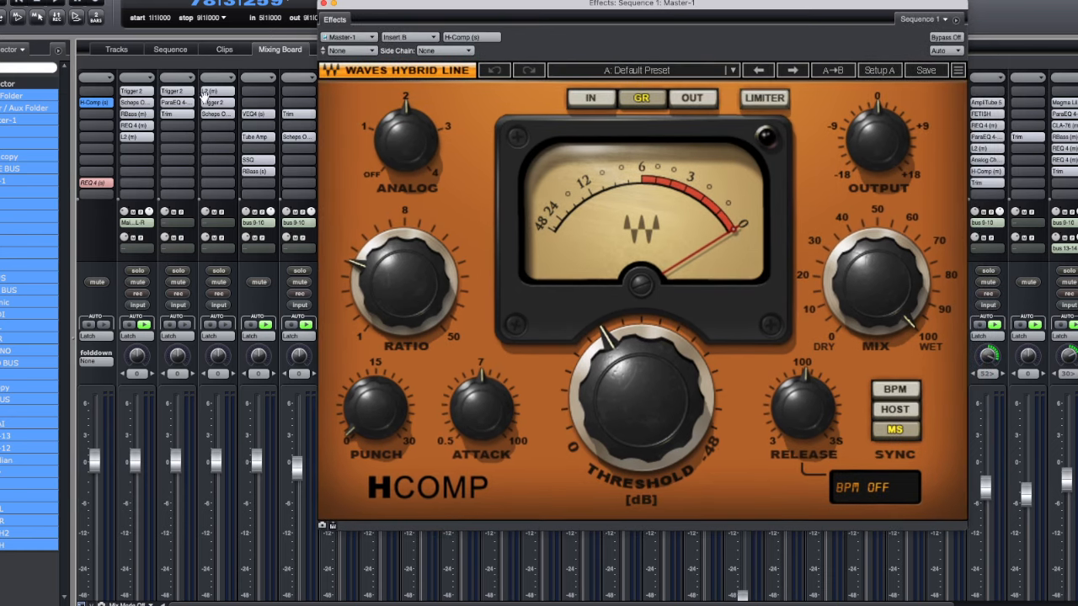
click(99, 235)
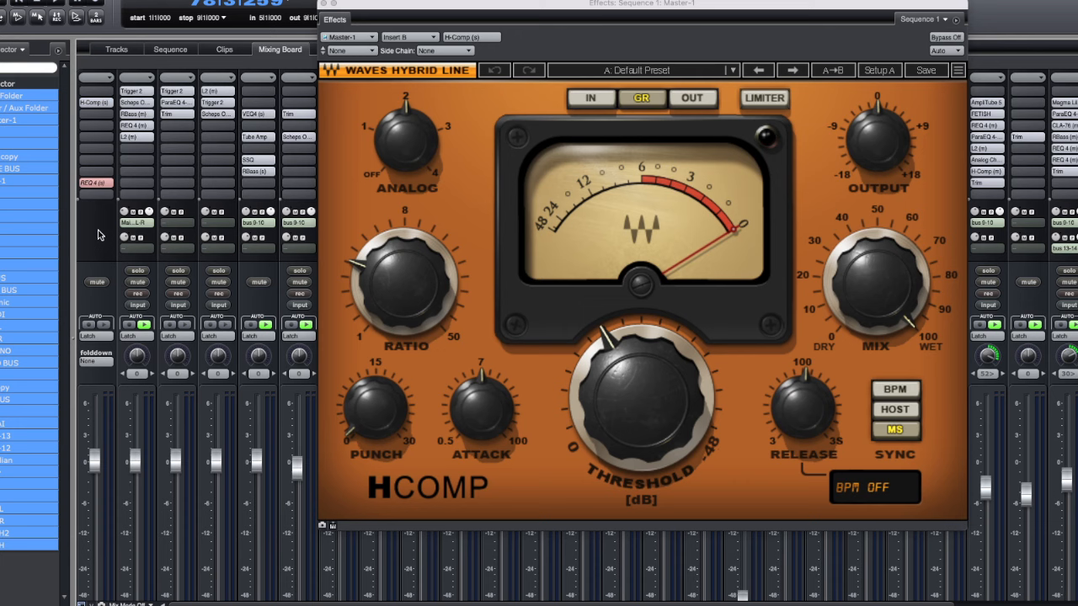
- Turn H-Comp's Analog setting off, lower the threshold to roughly mid-scale, and set the mix to about 20
click(386, 155)
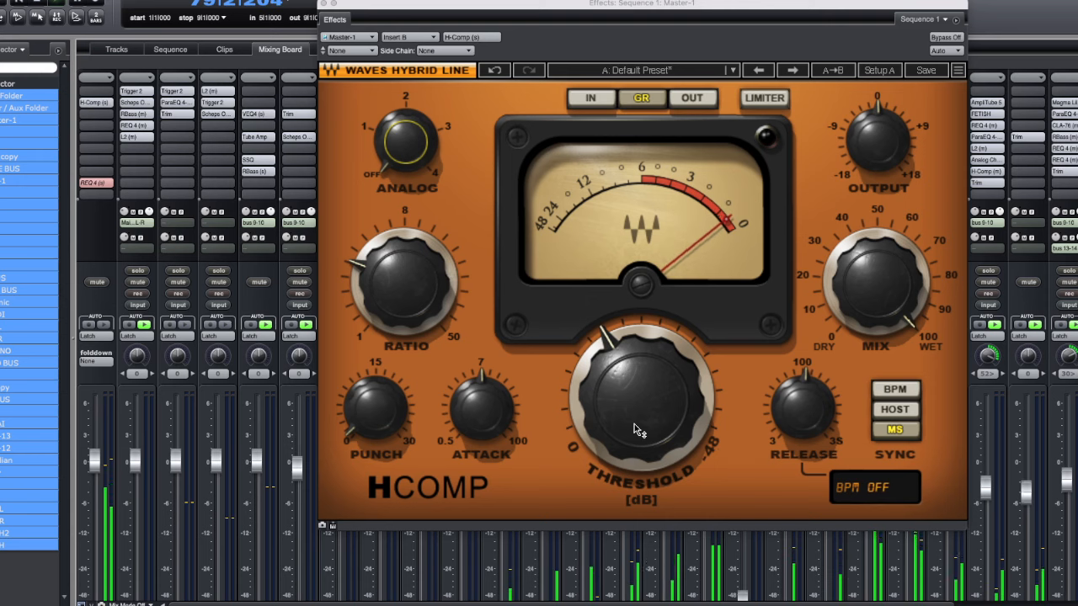
drag(637, 429, 638, 394)
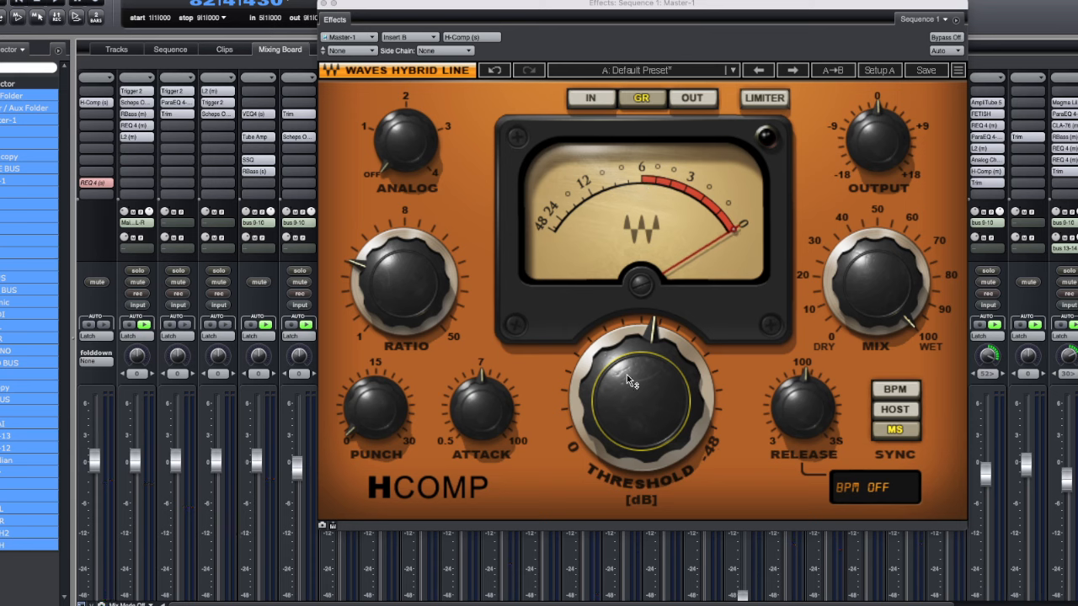
mouse_move(469, 315)
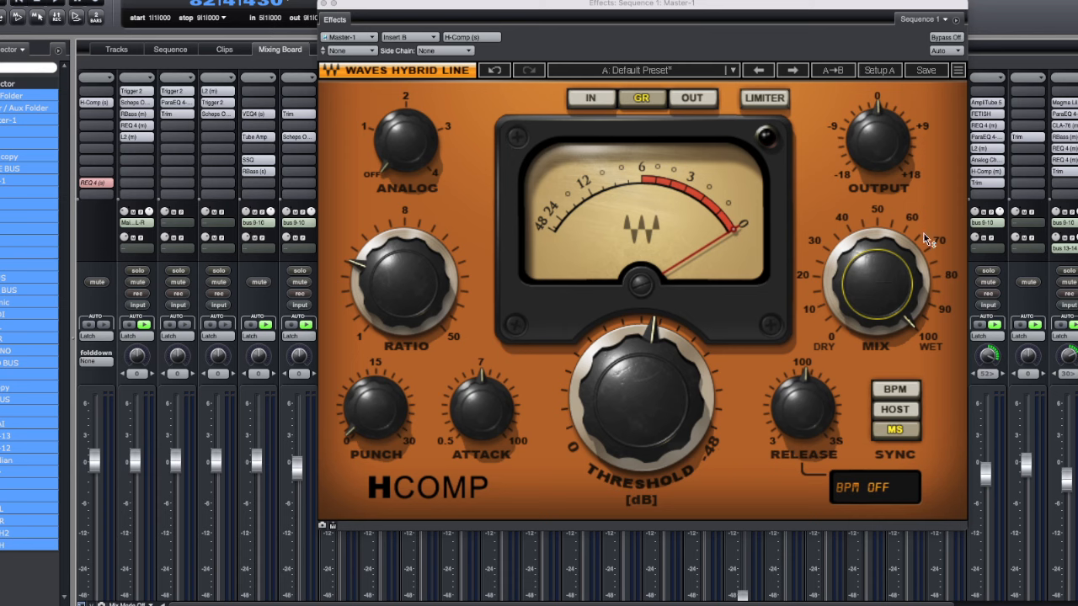
drag(926, 285, 926, 375)
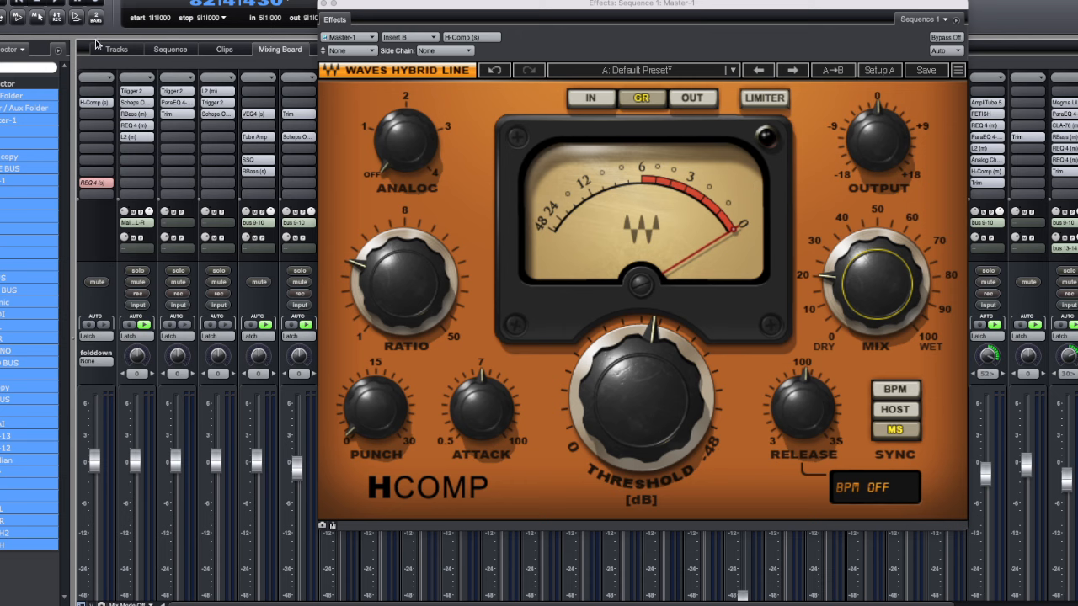
- Play the mix to compare H-Comp bypassed and active on Master-1, and close the compressor's window
click(57, 3)
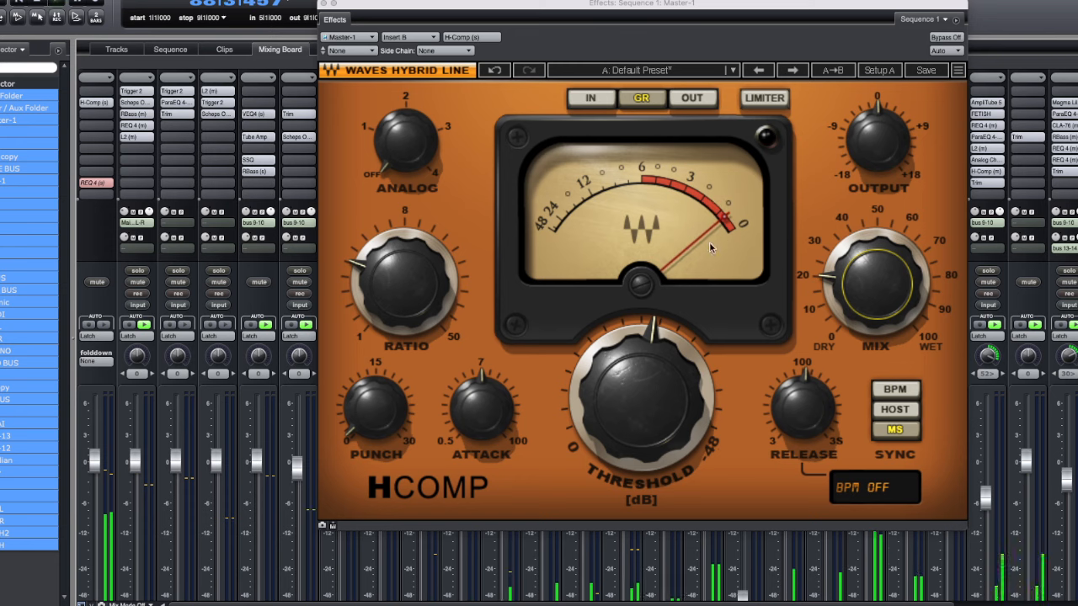
click(942, 38)
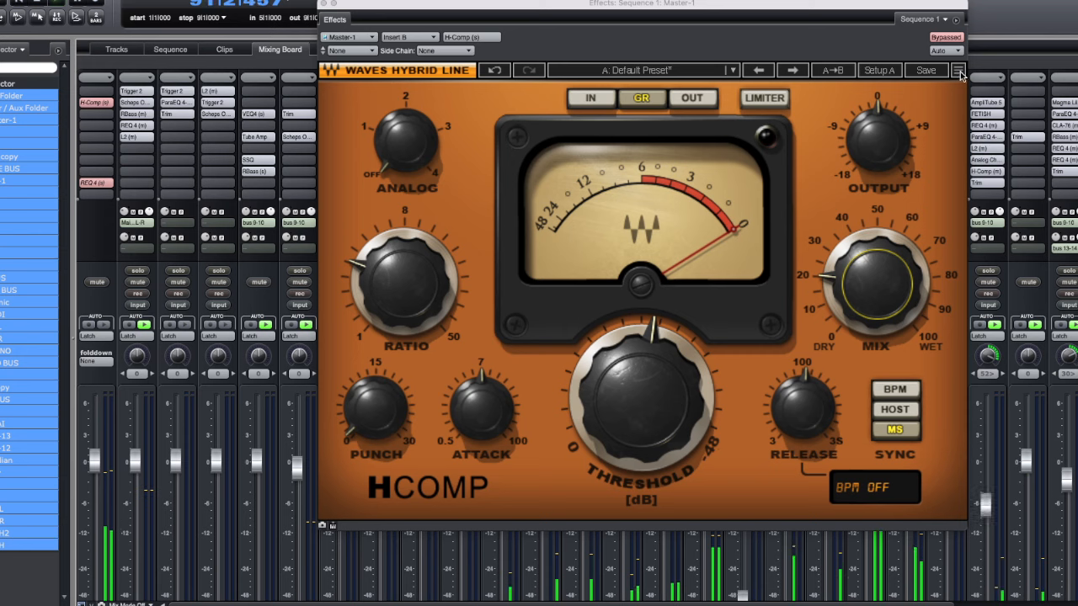
click(947, 38)
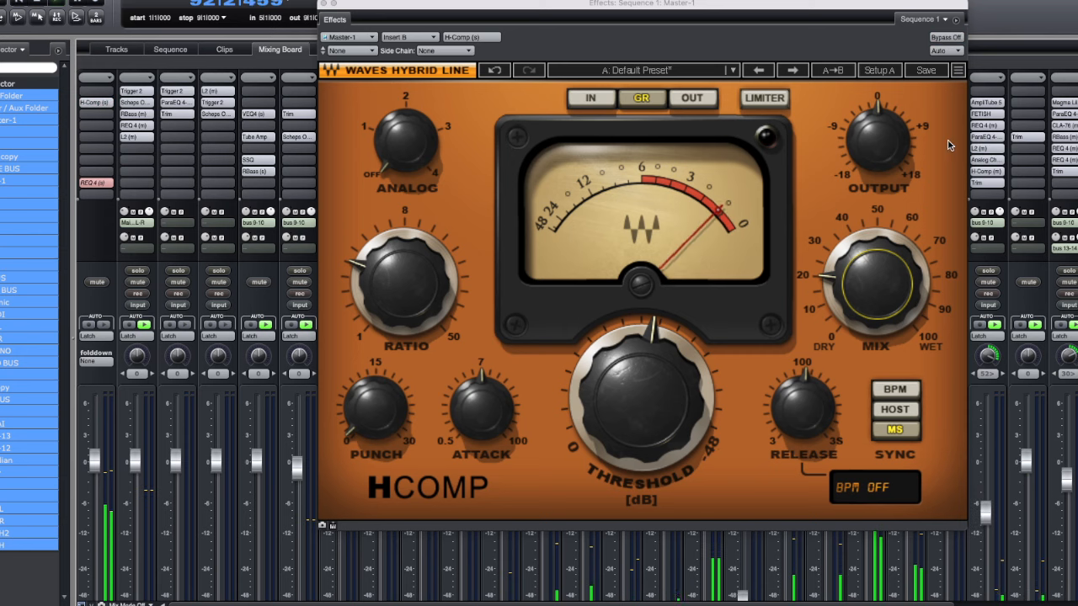
mouse_move(877, 284)
mouse_down()
mouse_move(877, 263)
mouse_move(873, 277)
mouse_up()
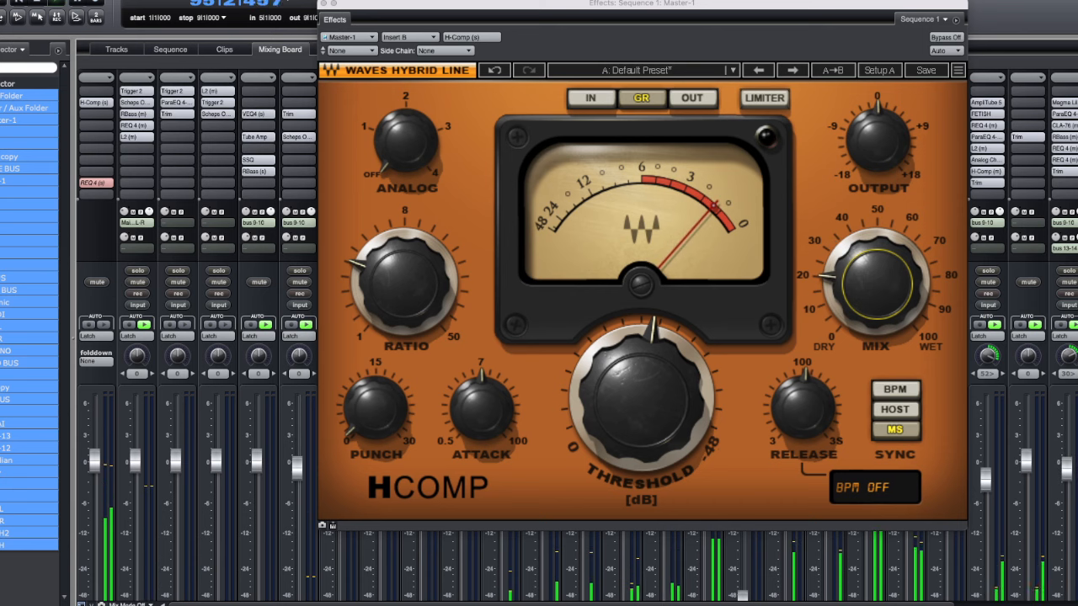
click(42, 1)
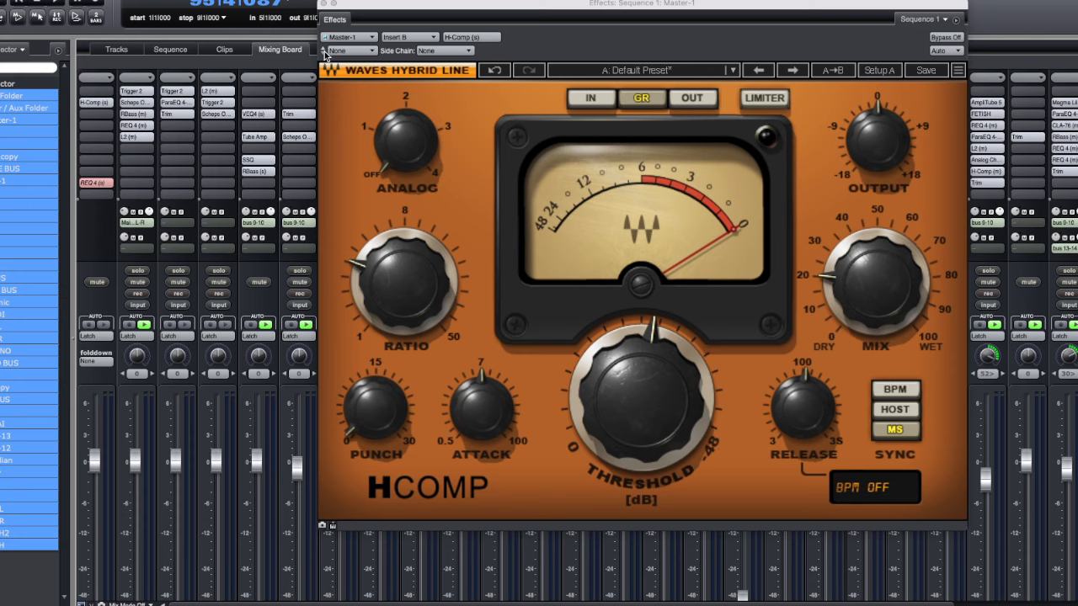
click(324, 4)
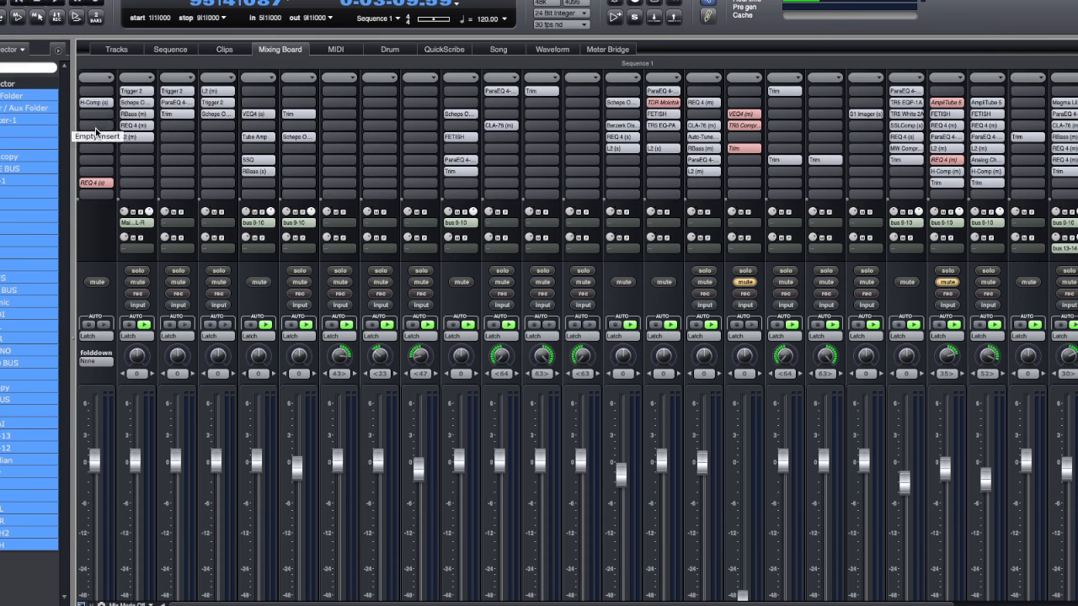
- Insert the ParaEQ 4-band (stereo) equalizer in Insert D of the Master-1 channel
click(98, 127)
mouse_move(142, 271)
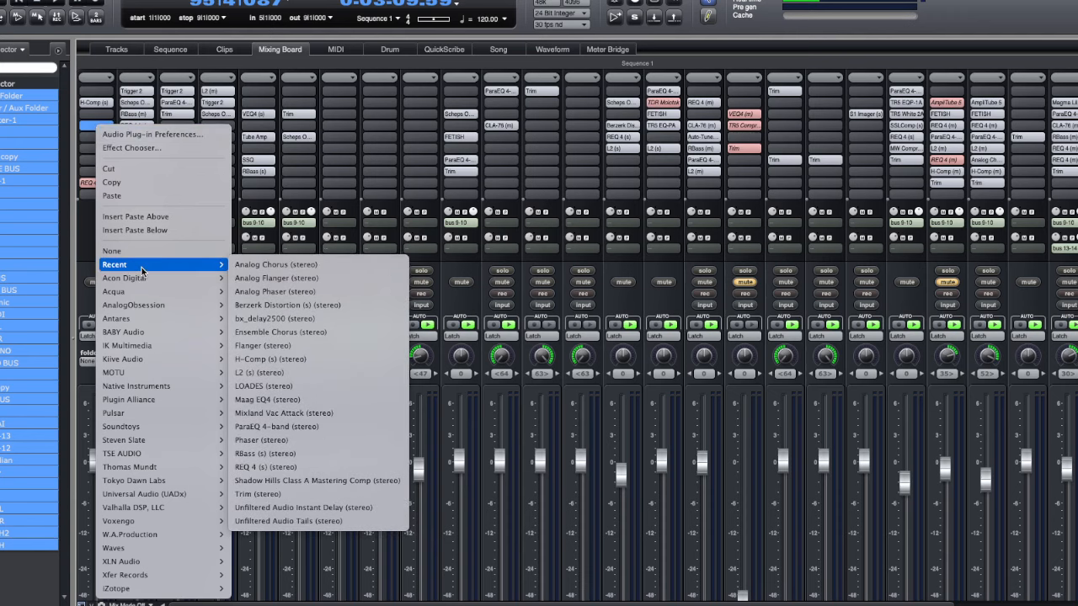
click(294, 427)
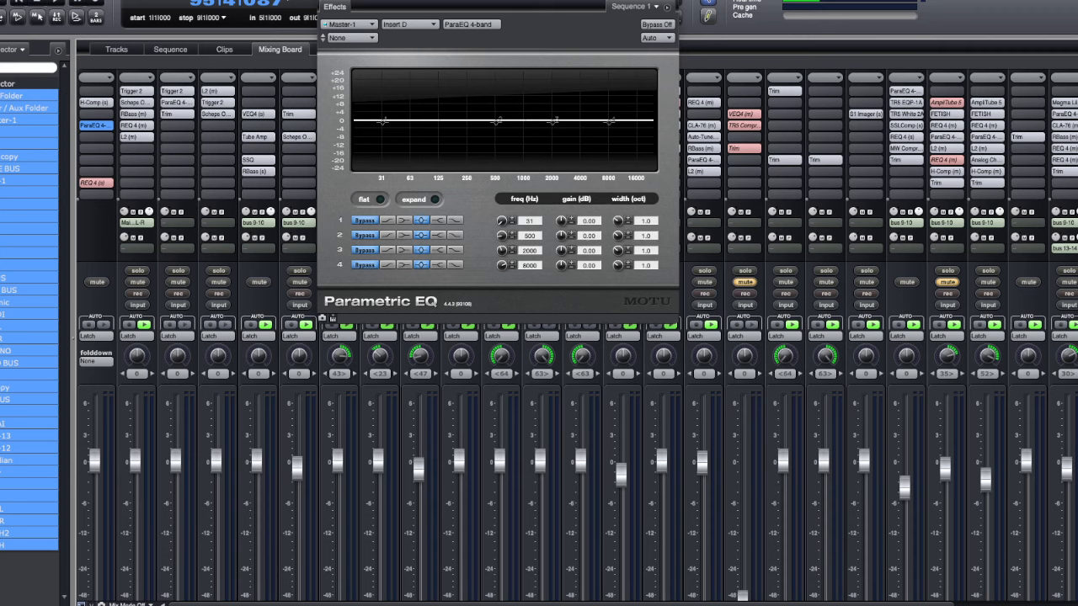
drag(379, 1, 377, 50)
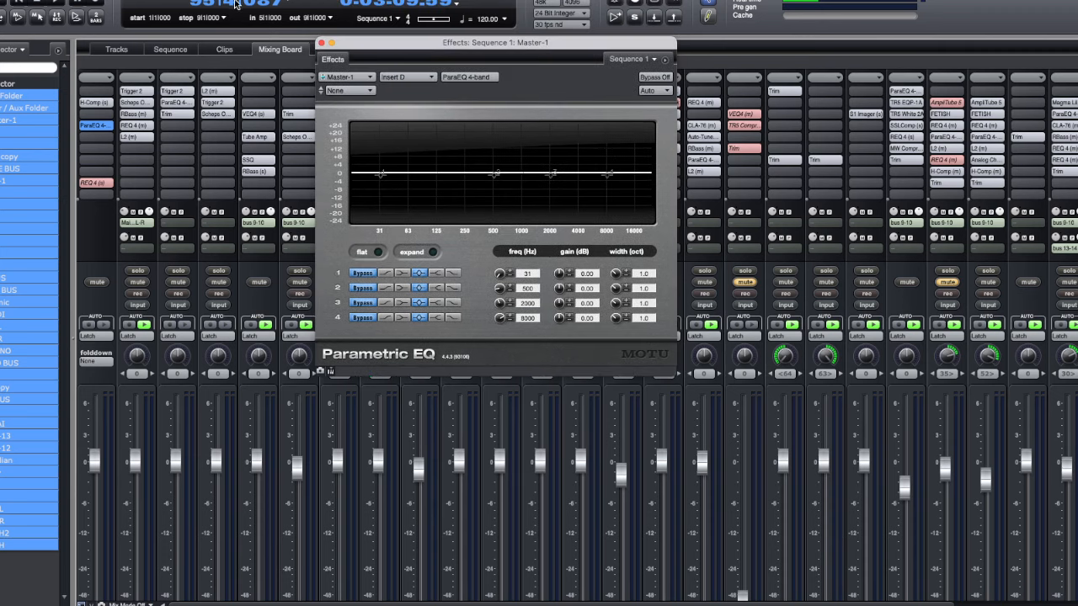
- Move the playback position back to measure 72 and start playing the mix through the new equalizer
drag(230, 2, 230, 42)
drag(230, 1, 235, 2)
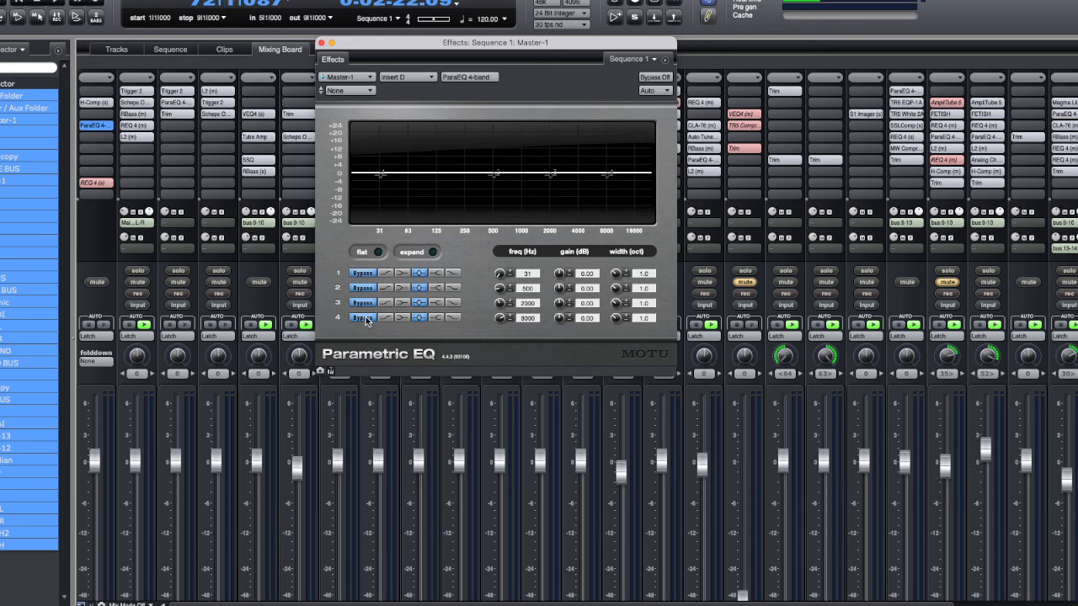
key(space)
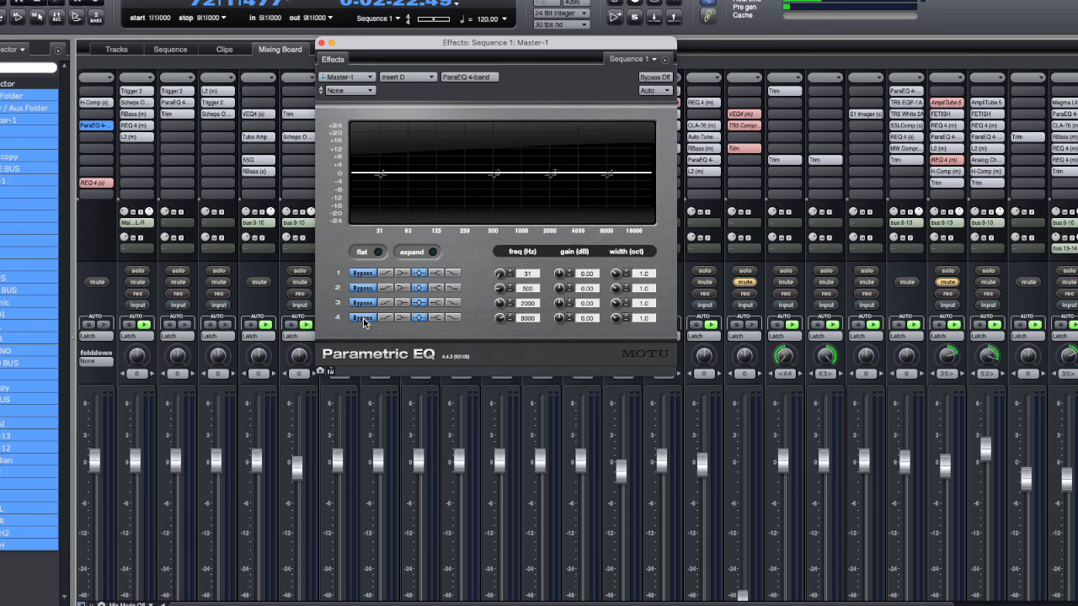
- Enable band 4 of the ParaEQ as a high shelf at about 7548 Hz with a 2.0 dB gain
click(363, 318)
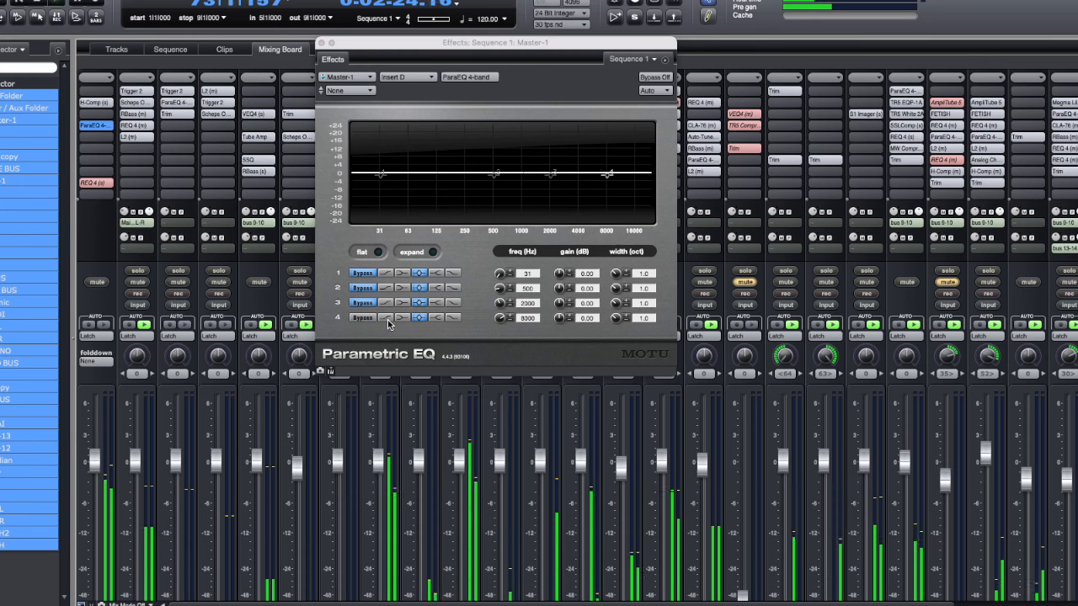
click(436, 317)
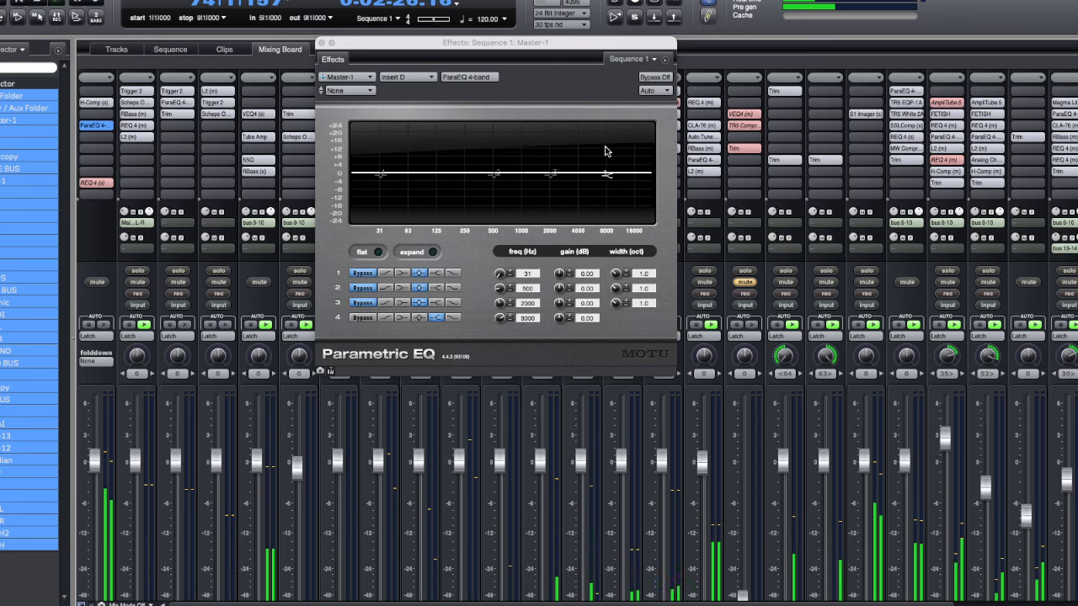
mouse_move(606, 174)
mouse_down()
mouse_move(595, 173)
mouse_move(609, 174)
mouse_up()
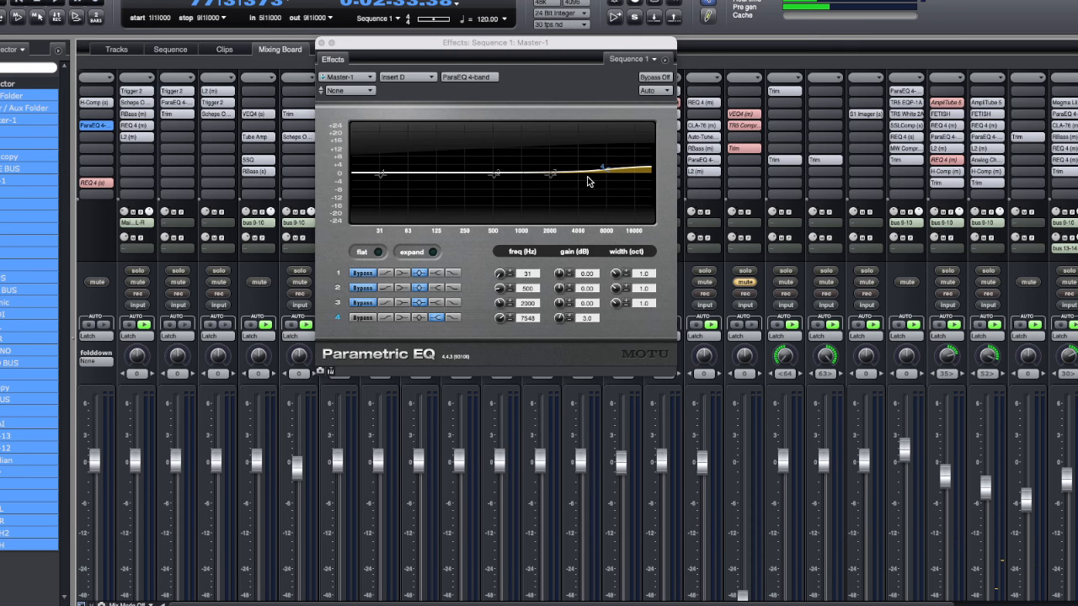
drag(602, 171, 603, 169)
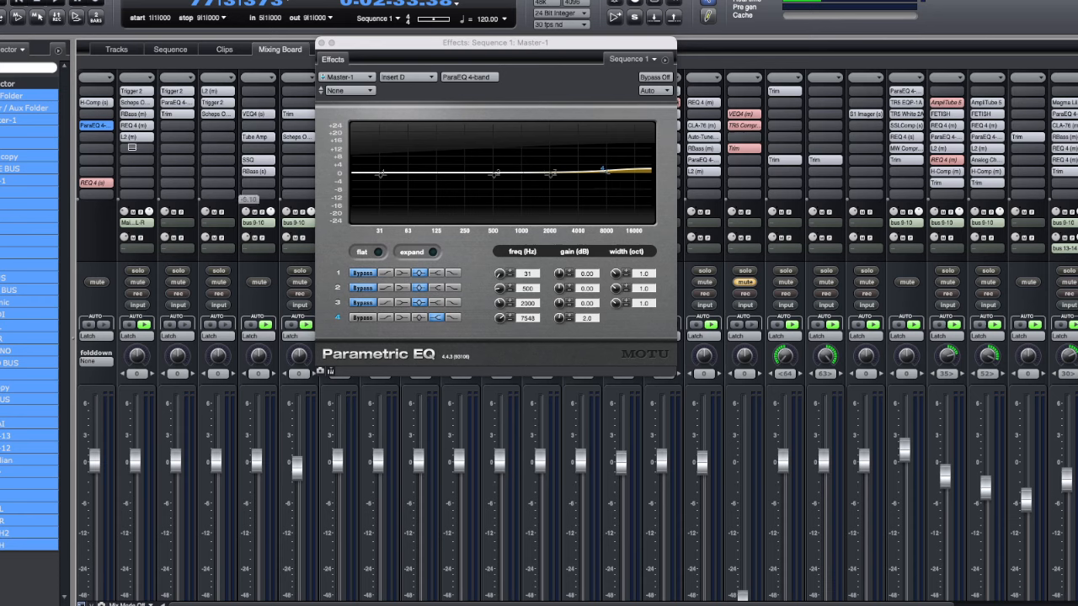
drag(369, 44, 368, 44)
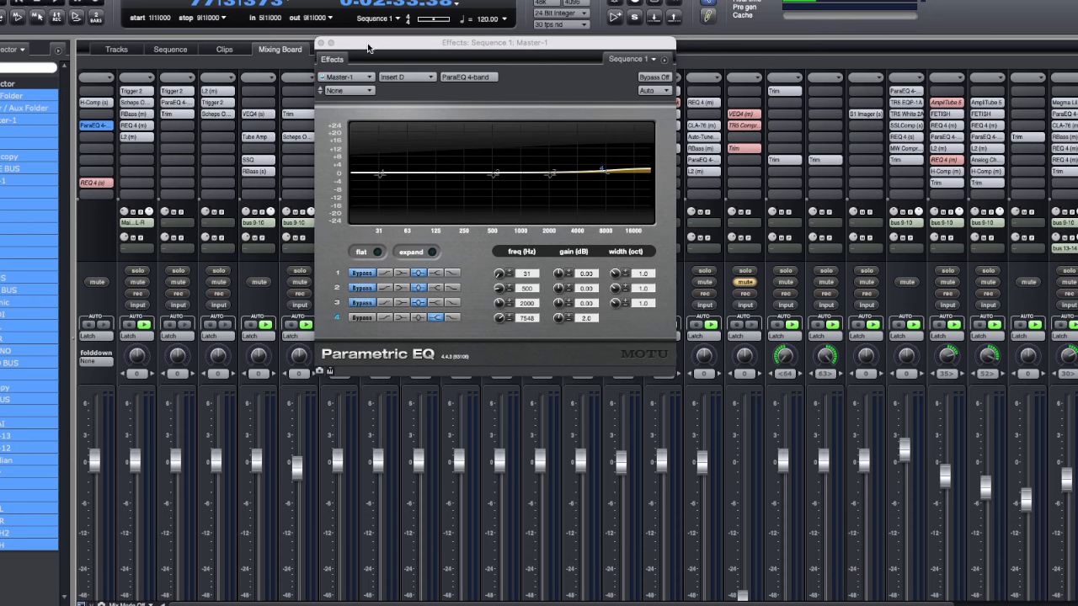
- Open the REQ 4 equalizer in Insert I of Master-1, arrange its window, and bypass the ParaEQ
click(99, 182)
drag(662, 22, 514, 51)
click(459, 40)
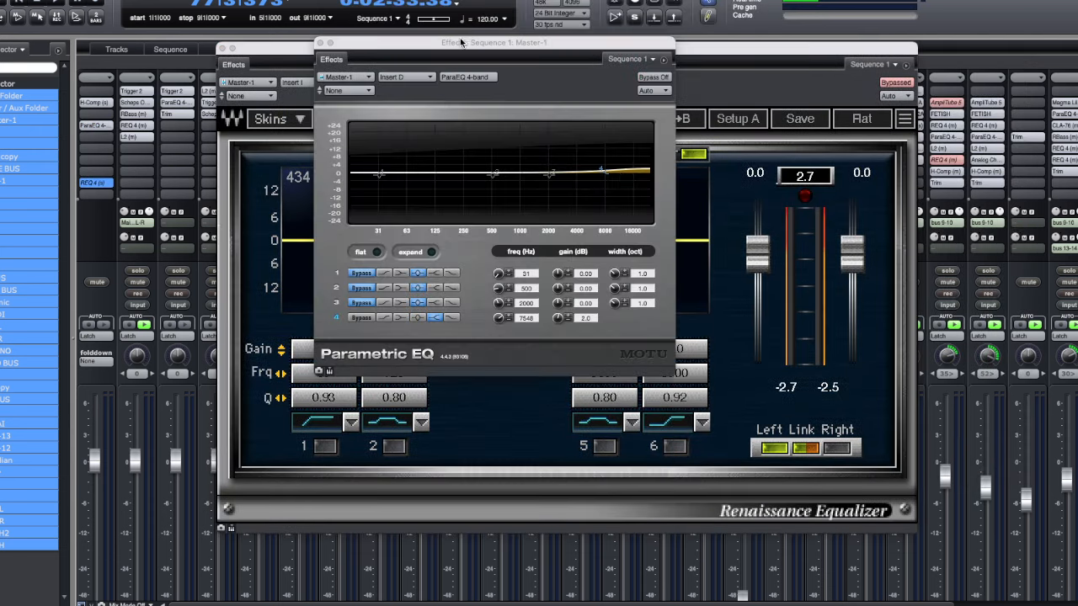
click(661, 77)
click(737, 99)
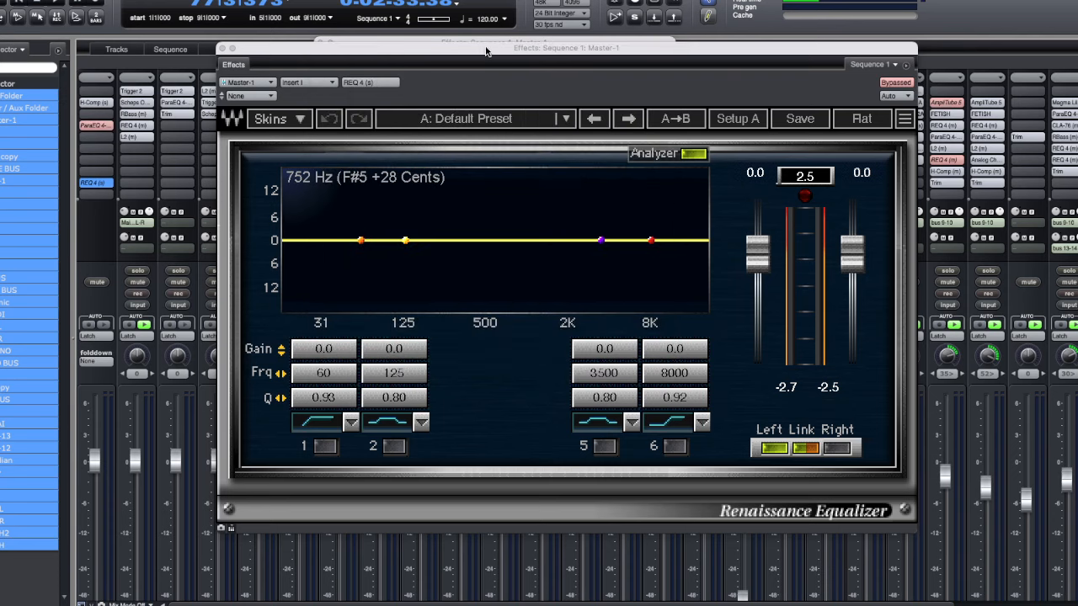
drag(485, 49, 513, 52)
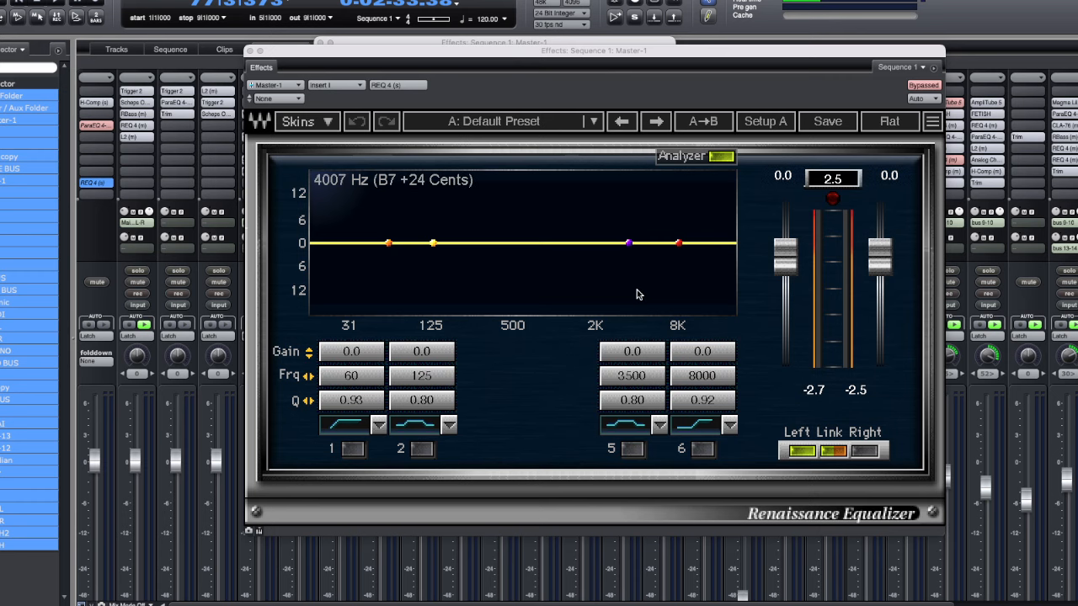
- Play the mix and watch its spectrum in the REQ 4 analyzer, moving playback back to around measure 31
key(space)
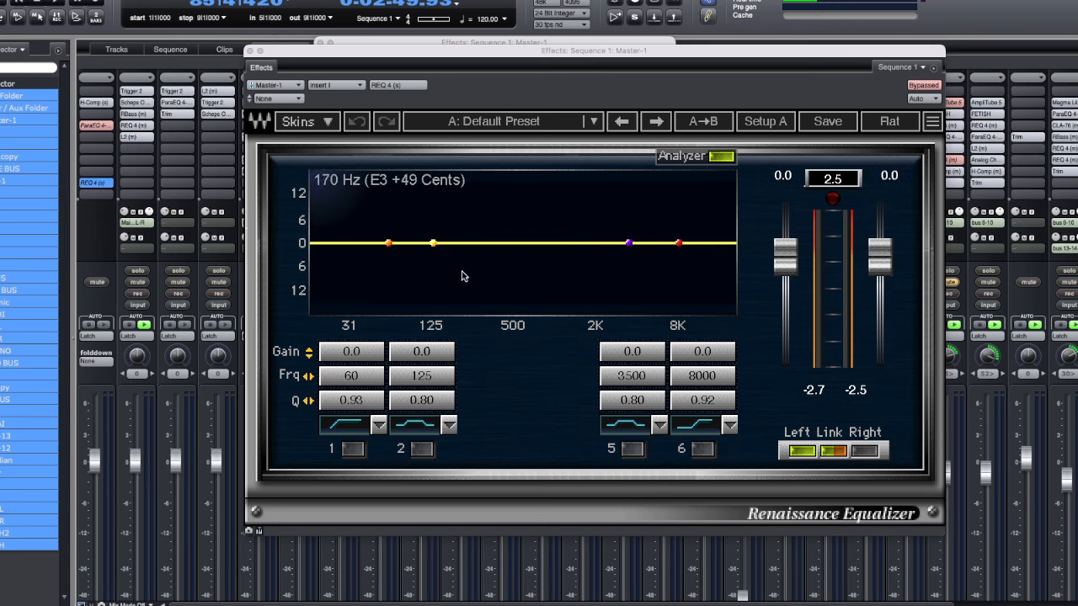
key(space)
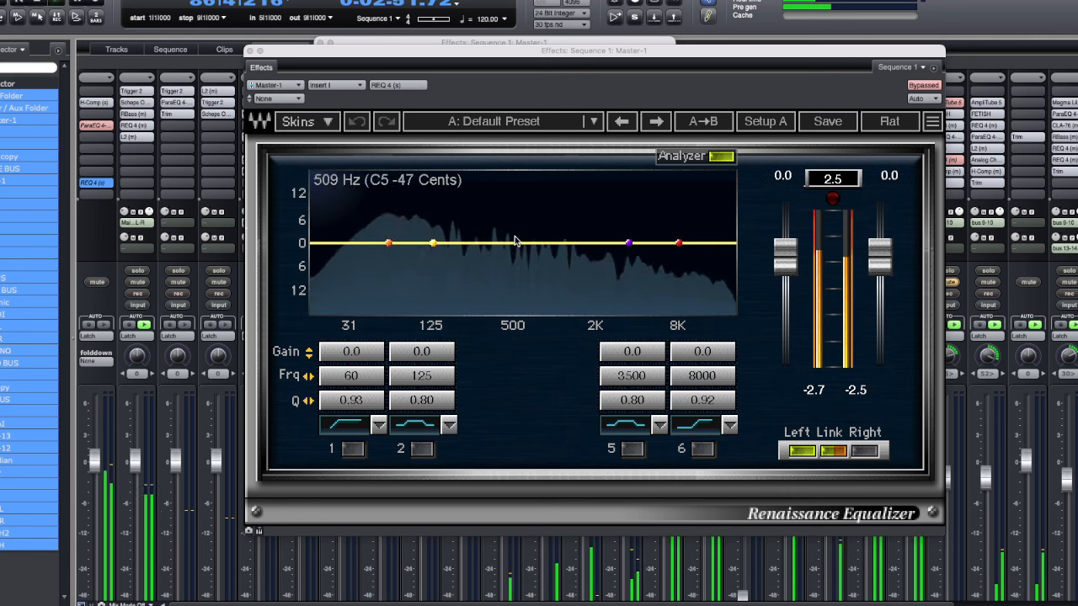
key(space)
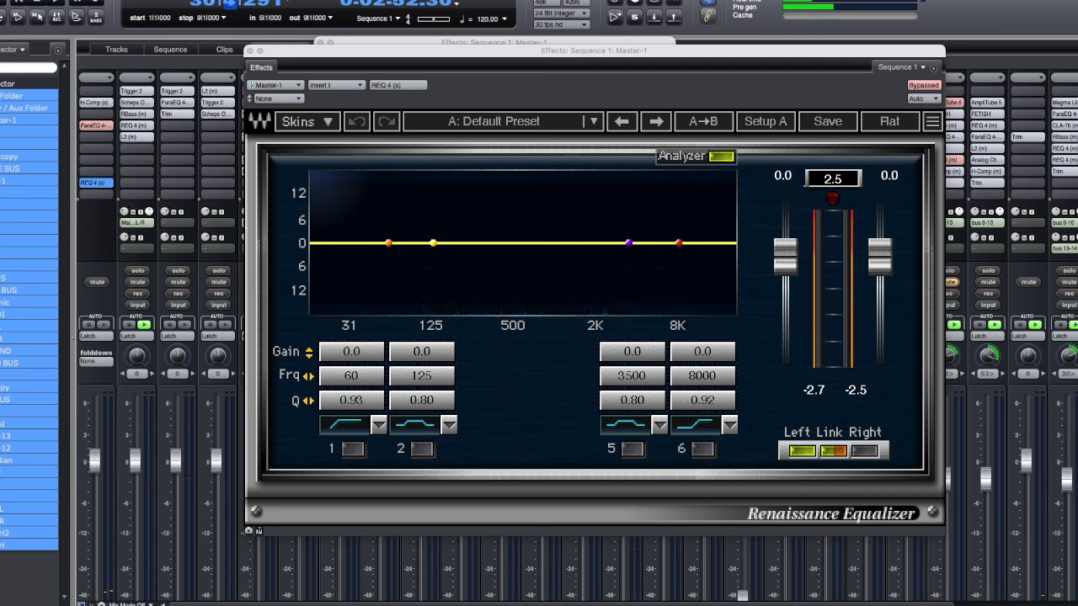
text(3)
key(Return)
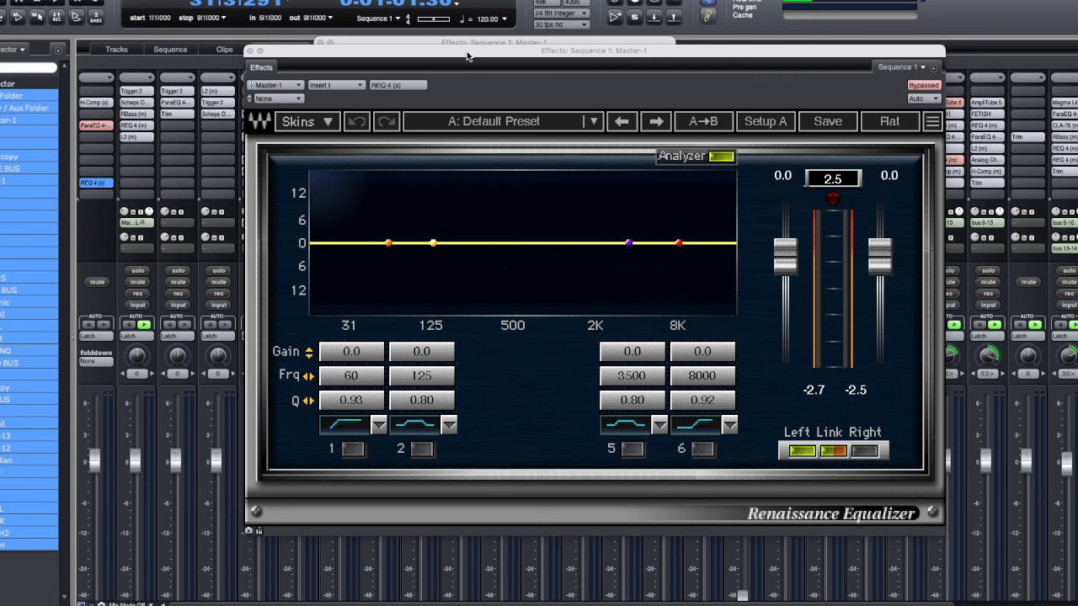
key(space)
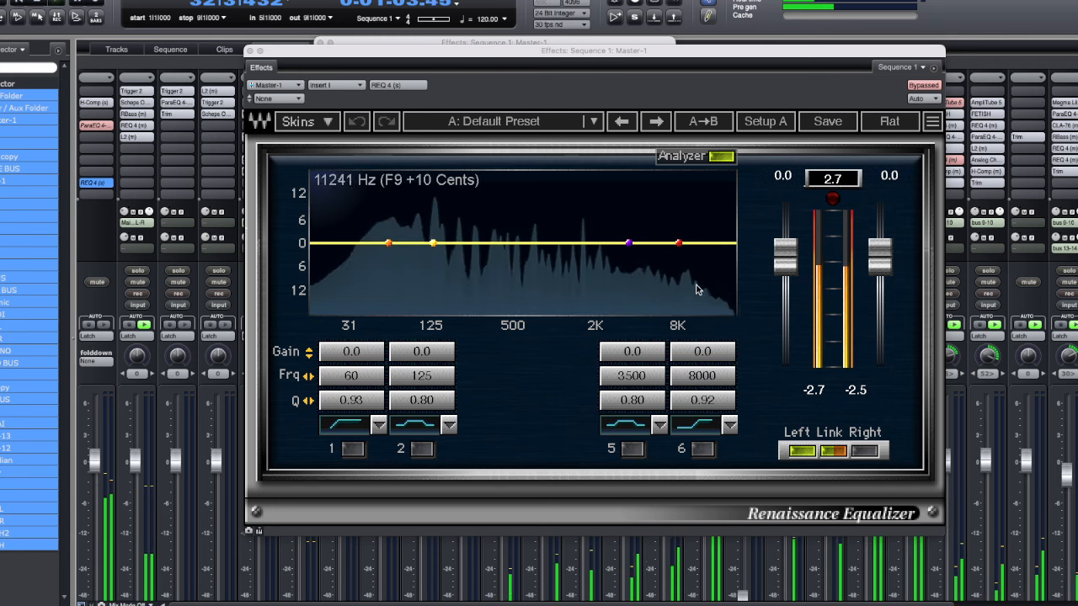
- Try a 3.5 dB high-shelf boost at 11900 Hz on band 6 of the REQ 4, and switch the band off
drag(682, 243, 697, 243)
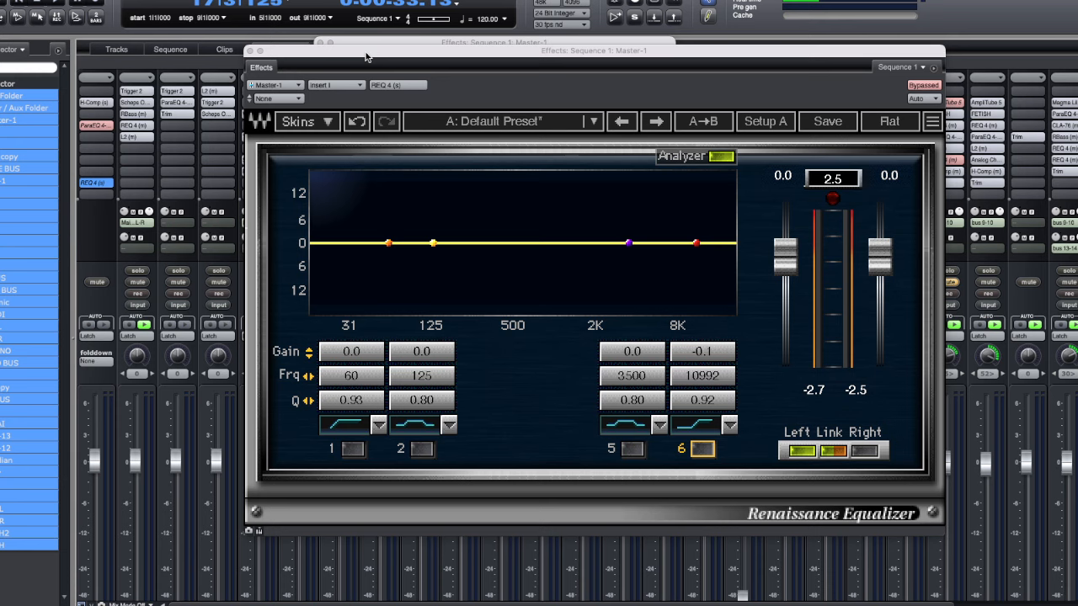
key(space)
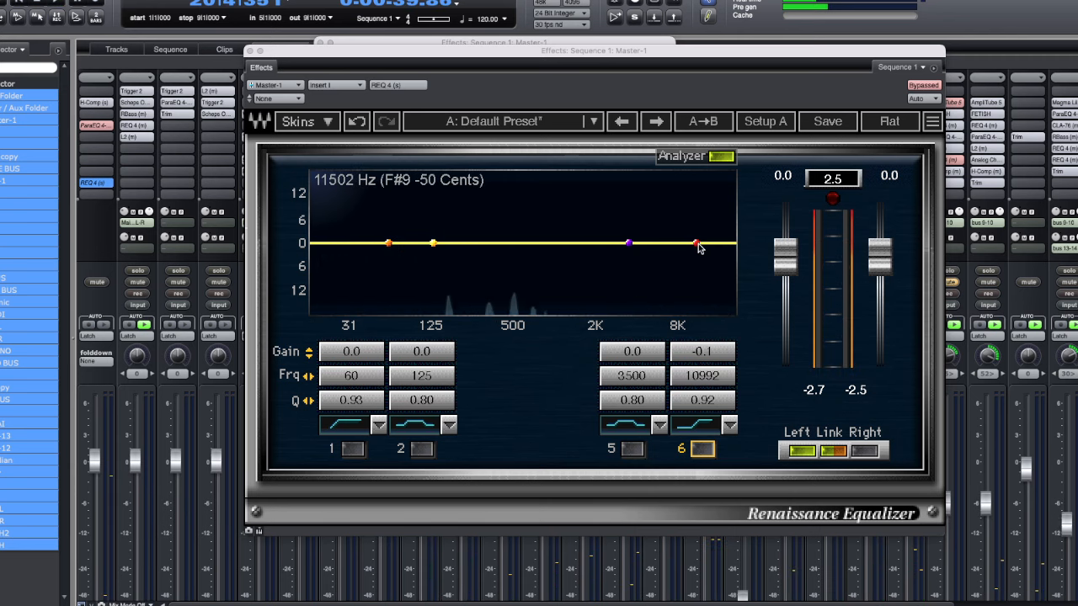
click(705, 449)
drag(695, 243, 701, 228)
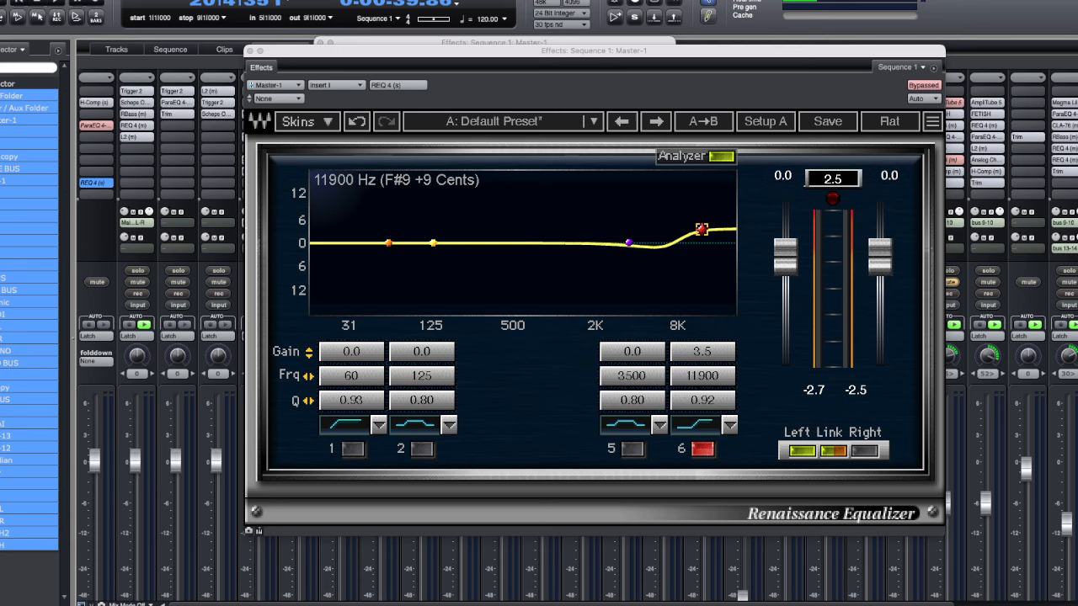
click(702, 449)
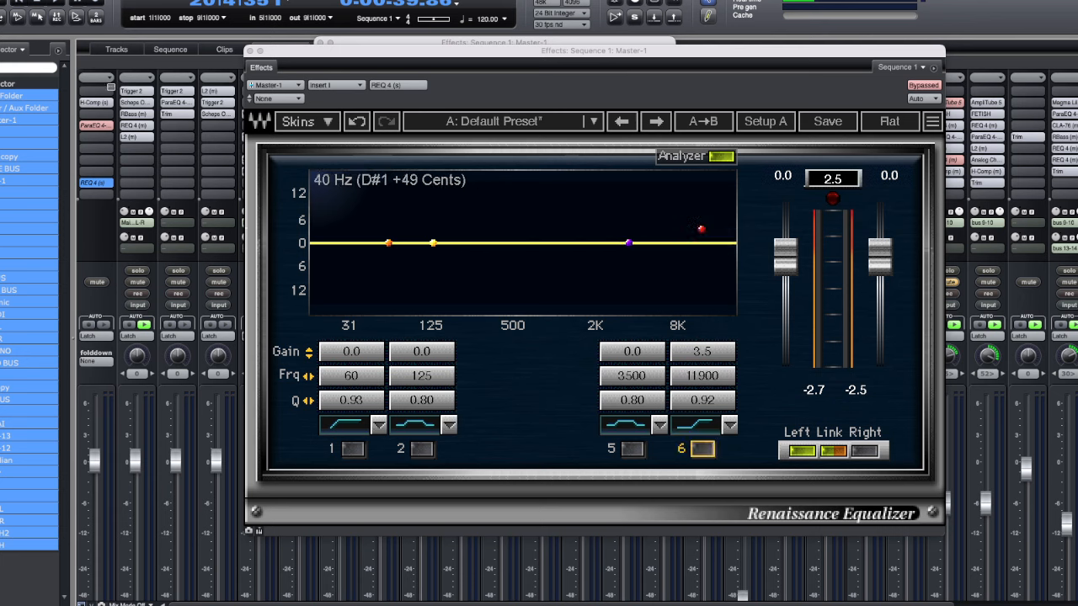
- Reopen the ParaEQ from Insert D, place it so the REQ 4 analyzer stays in view, and turn its bypass off
click(95, 124)
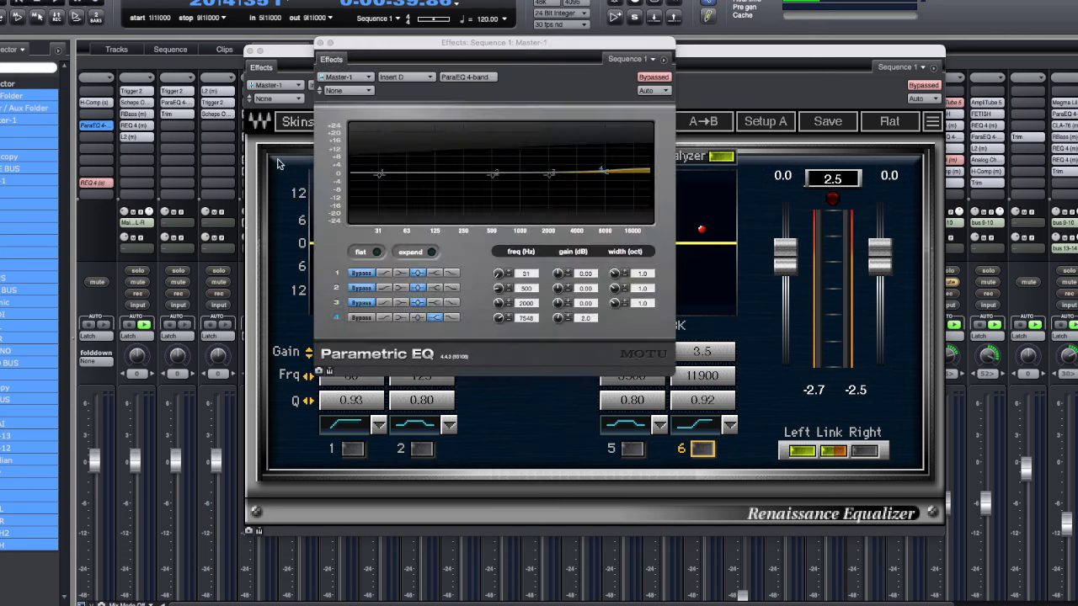
drag(562, 43, 210, 81)
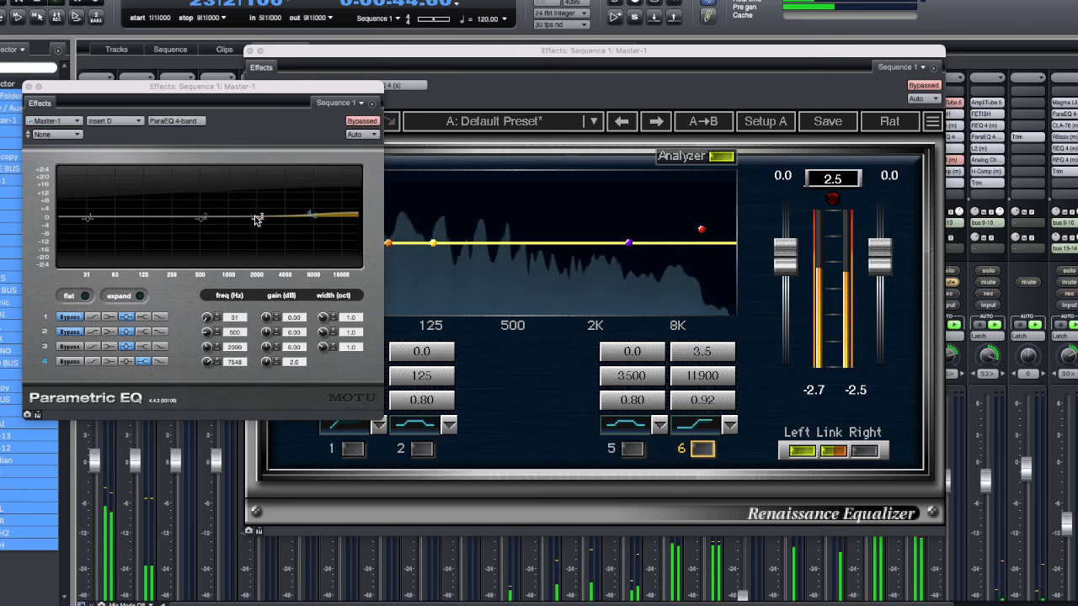
click(365, 122)
- Make band 3 of the ParaEQ a high shelf at about 18424 Hz with a 4.7 dB gain while playing the mix
drag(260, 223, 353, 212)
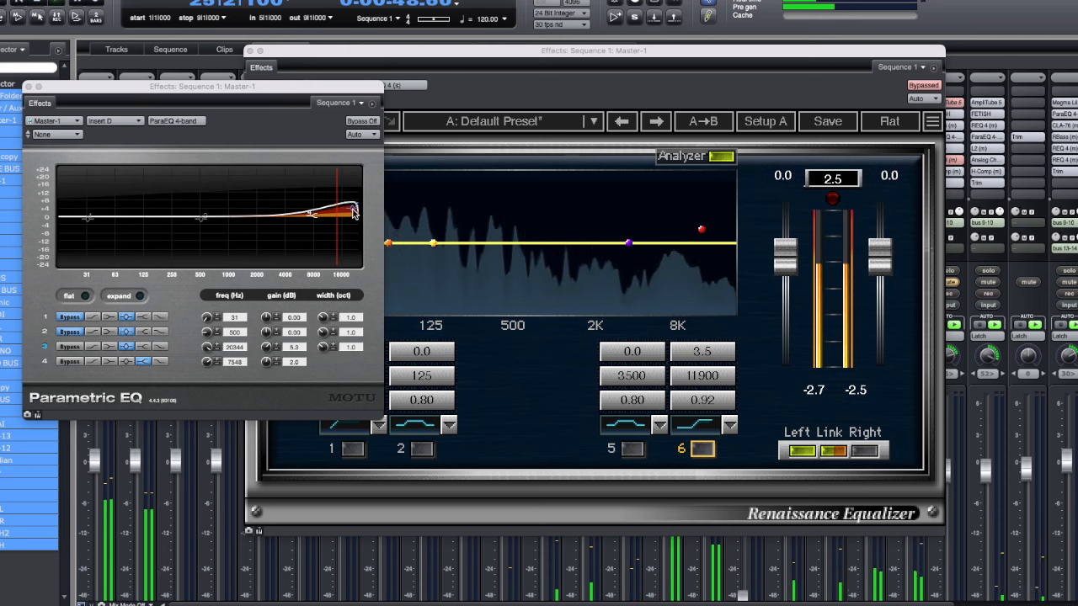
click(143, 346)
drag(354, 209, 347, 216)
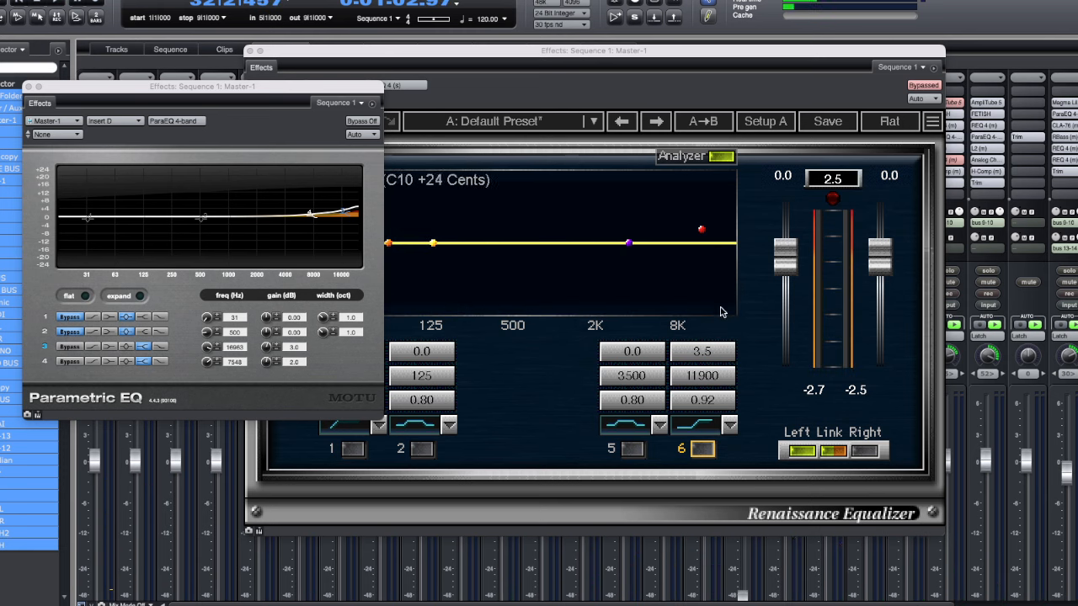
key(space)
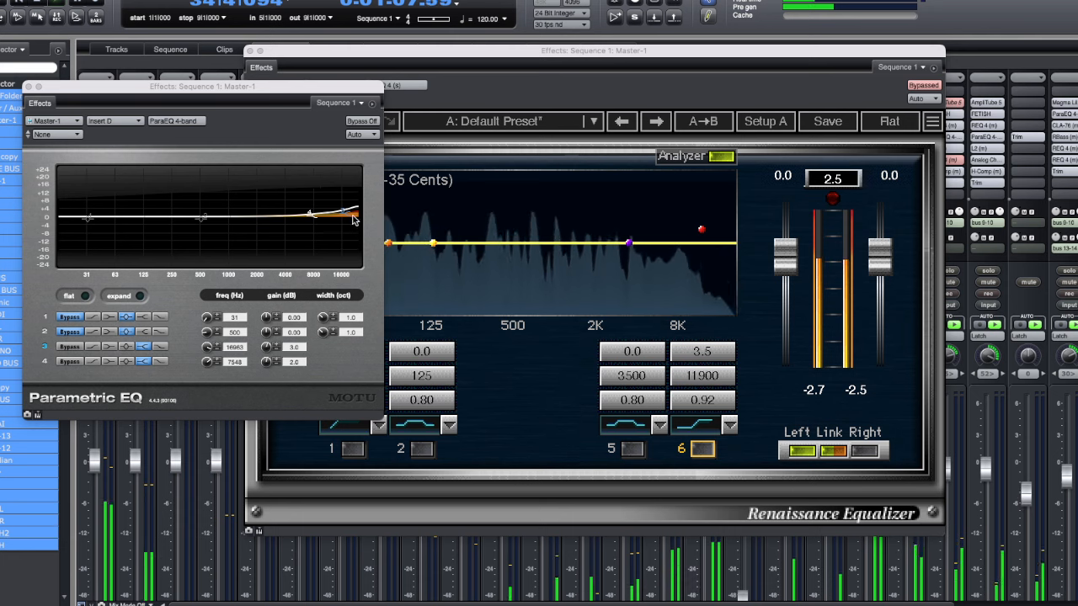
drag(349, 217, 353, 213)
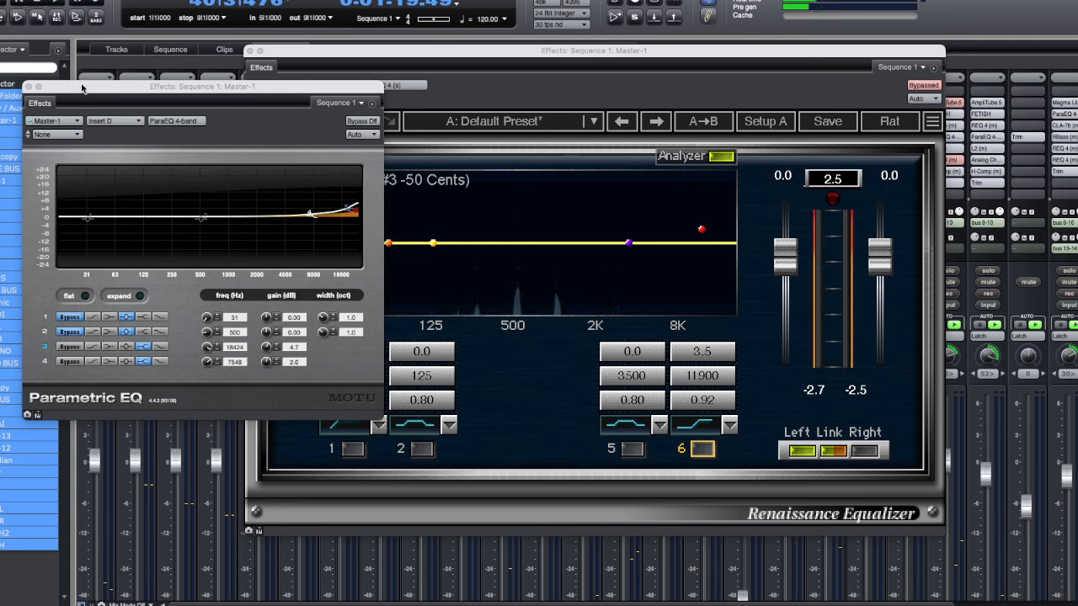
- Close both equalizer windows and play the mix to compare it with all Master-1 effects bypassed and active
click(29, 87)
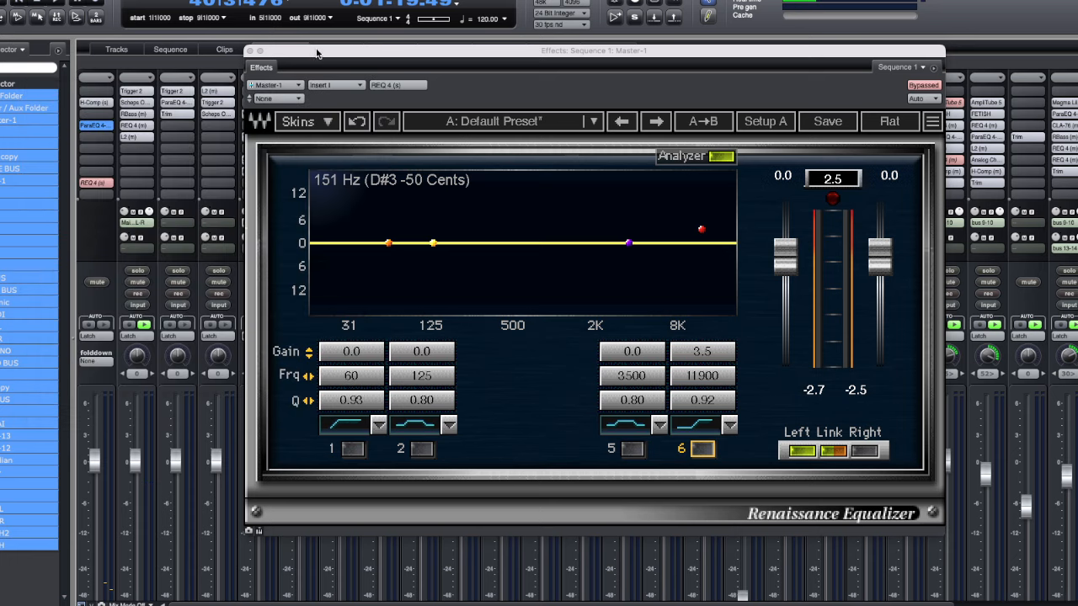
click(250, 52)
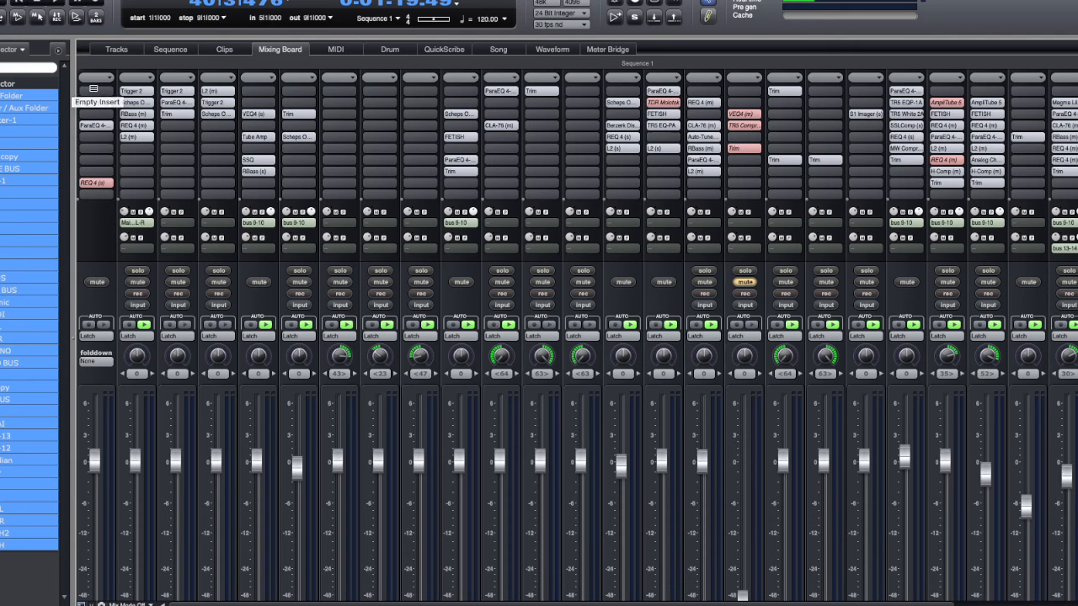
alt+click(100, 80)
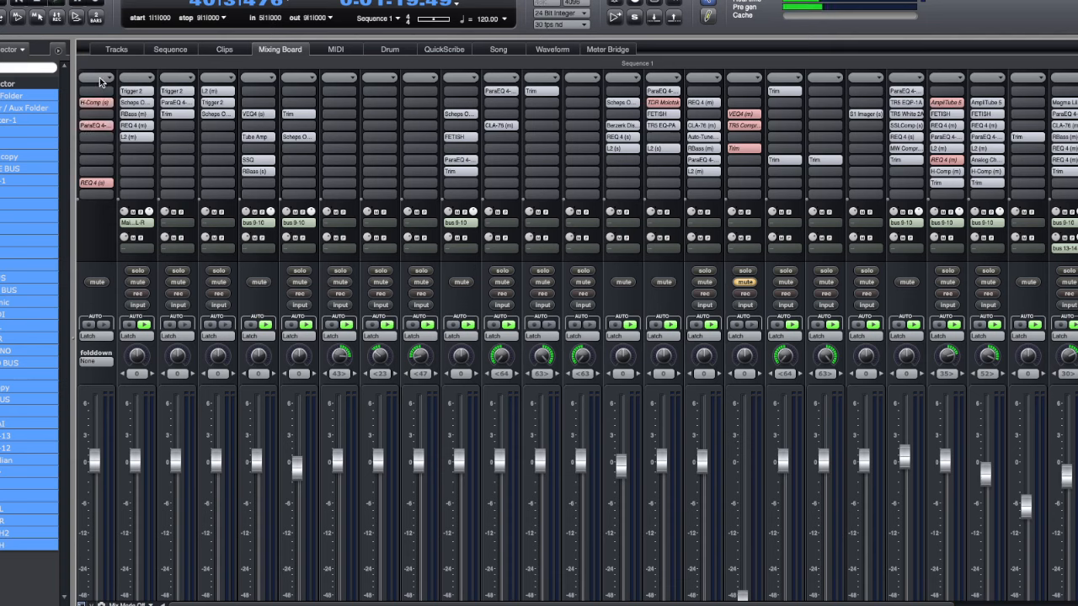
key(space)
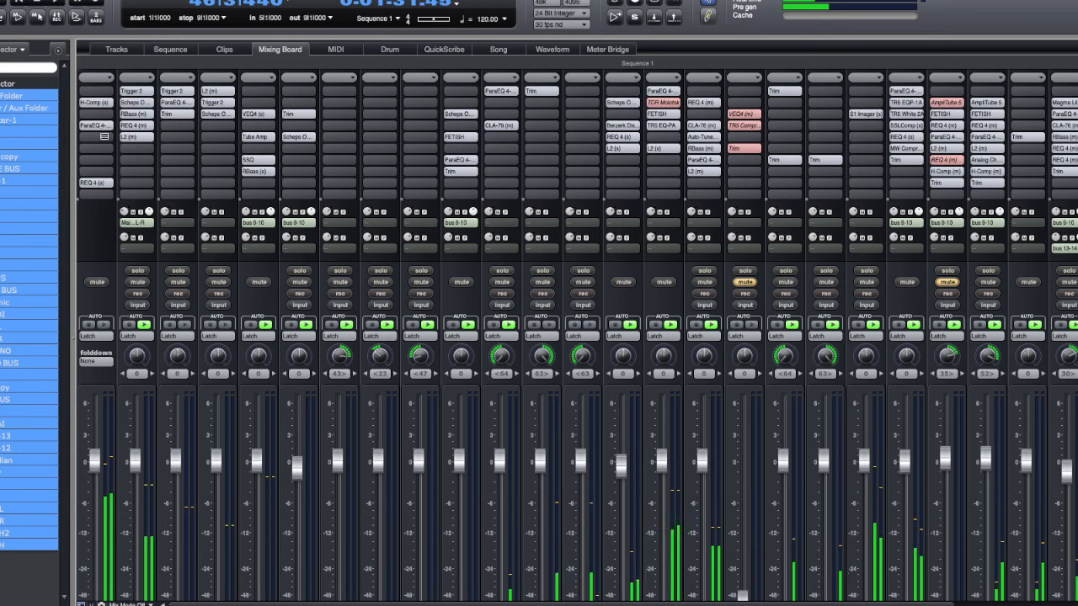
- Play the mix with the REQ 4 analyzer open, and reopen the ParaEQ window from Insert D of Master-1
click(102, 136)
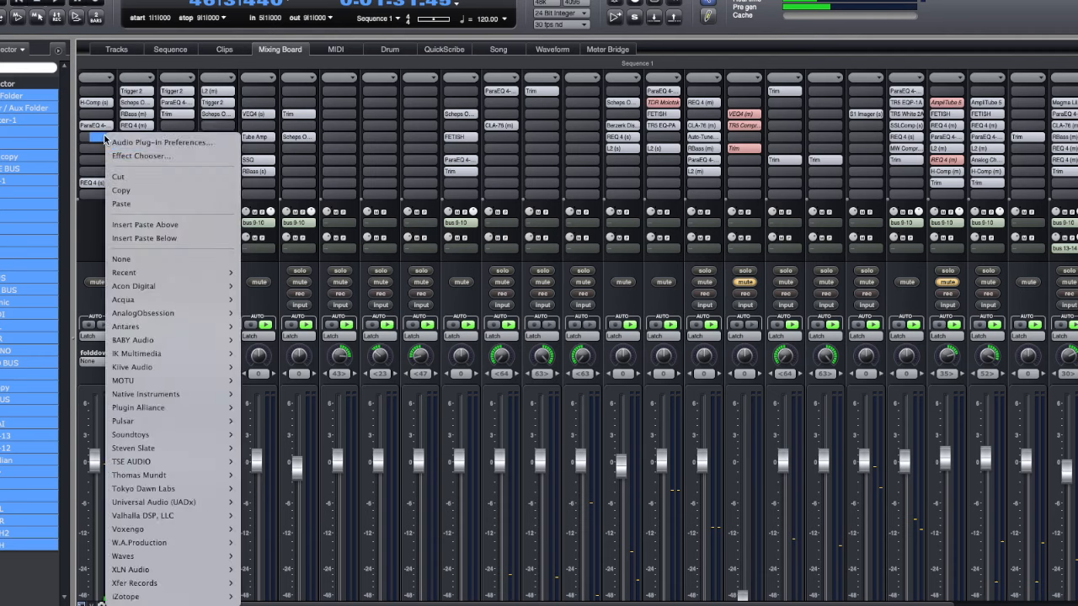
click(98, 220)
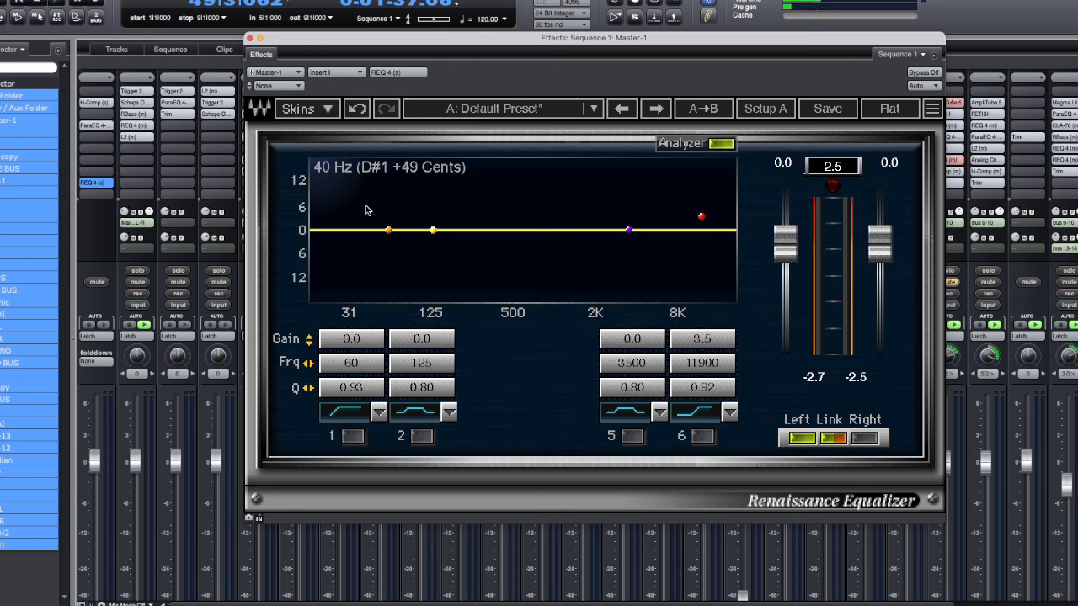
key(space)
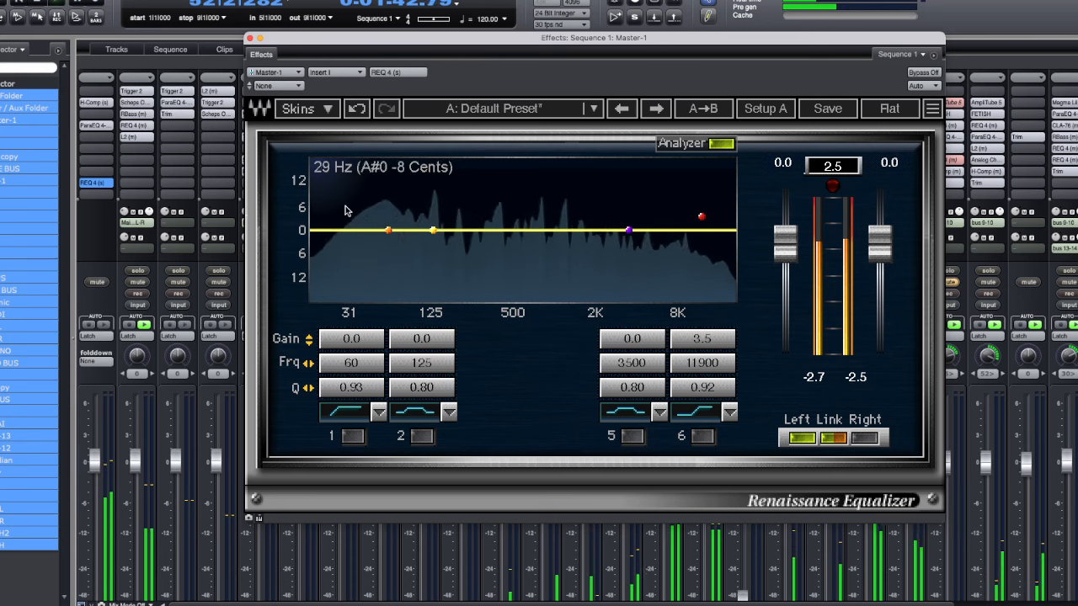
double_click(97, 127)
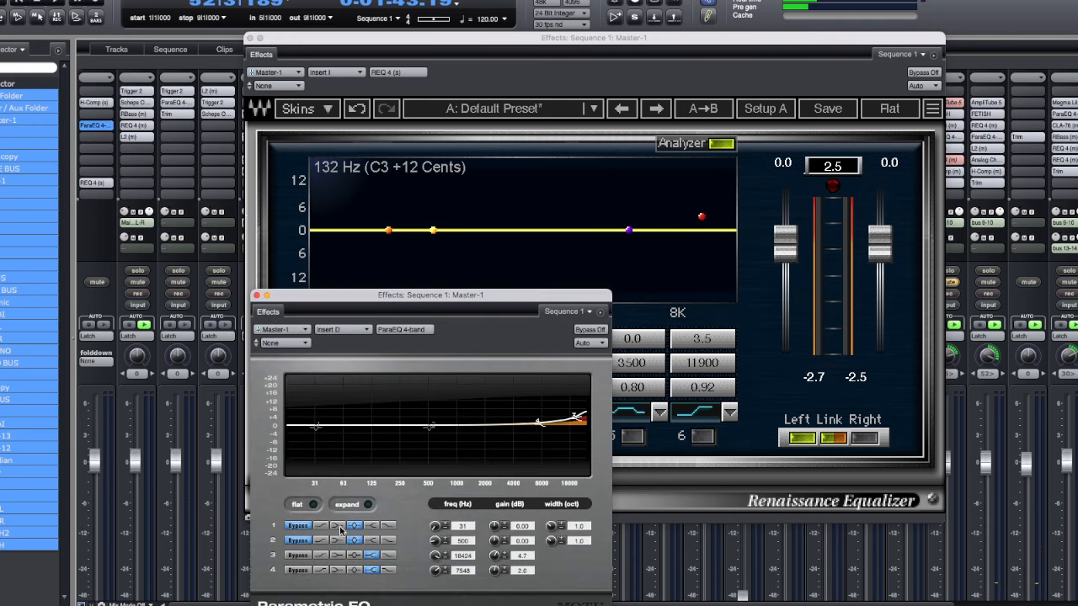
- Enable band 1 of the ParaEQ with a 3.0 dB boost at about 39 Hz, and close its window
click(299, 526)
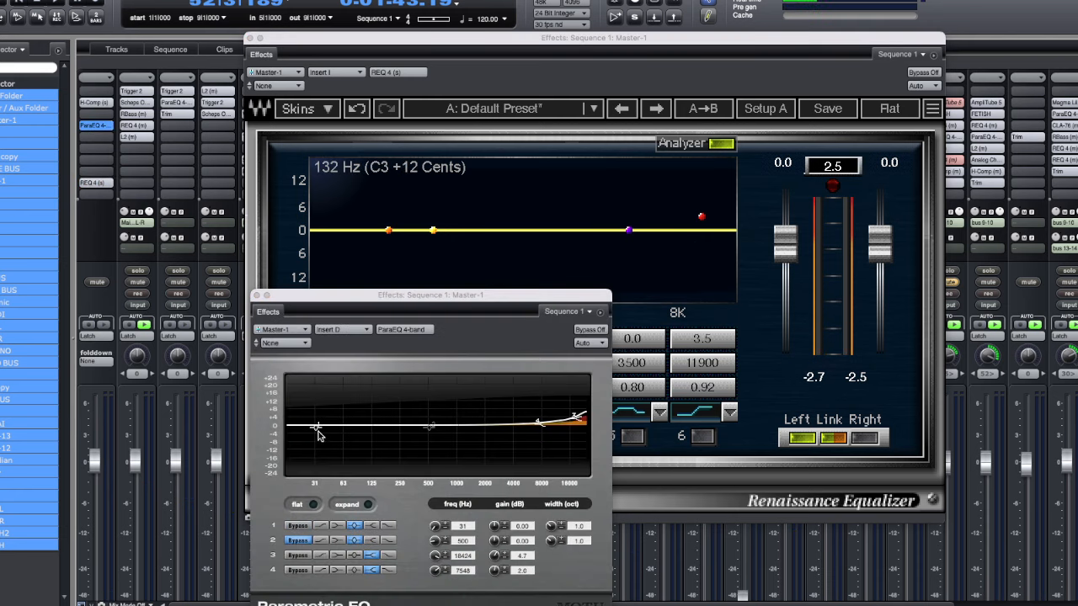
drag(317, 431, 326, 424)
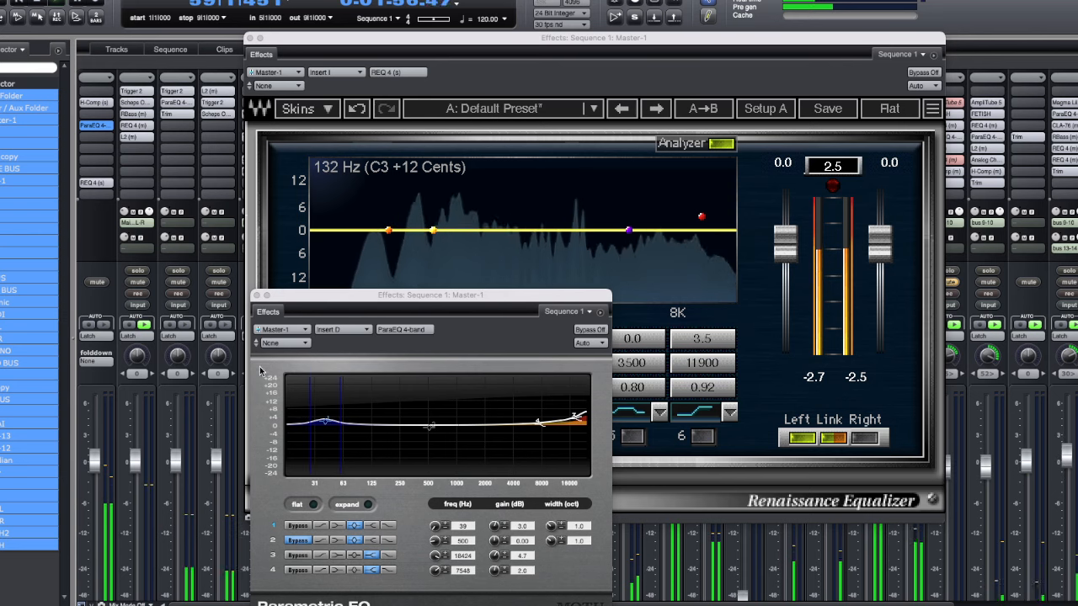
click(256, 296)
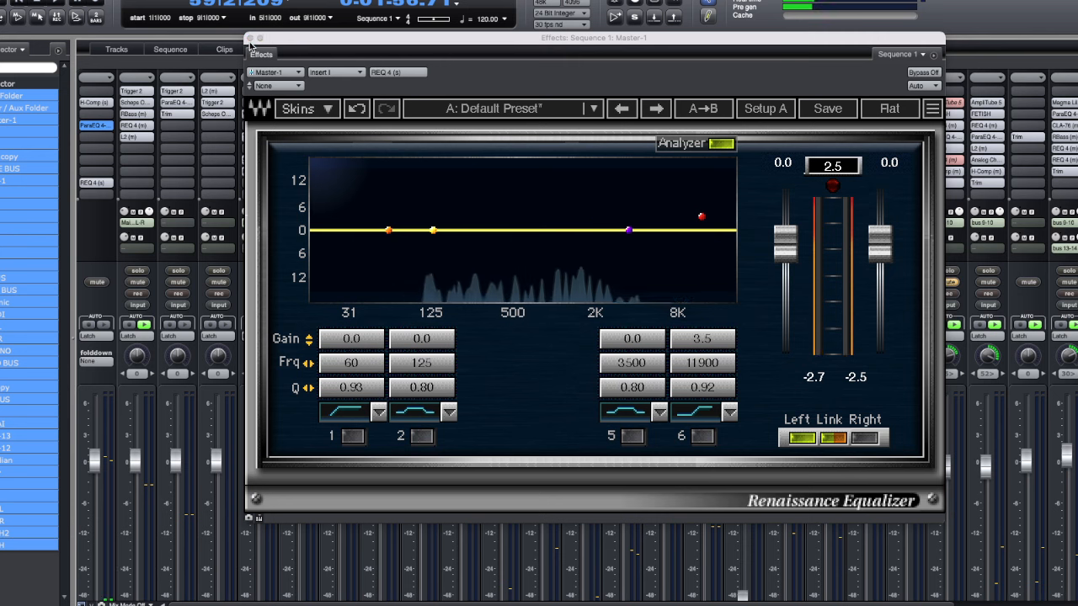
key(space)
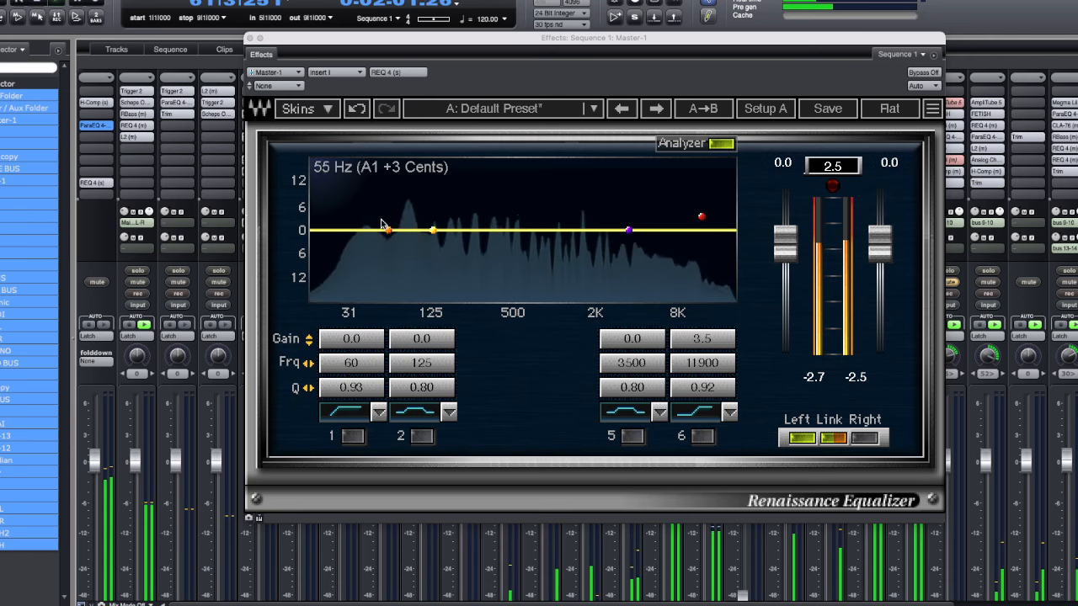
- Stop playback, close the REQ 4 window, and insert the Waves SSLComp (s) compressor in Insert F of Master-1
key(space)
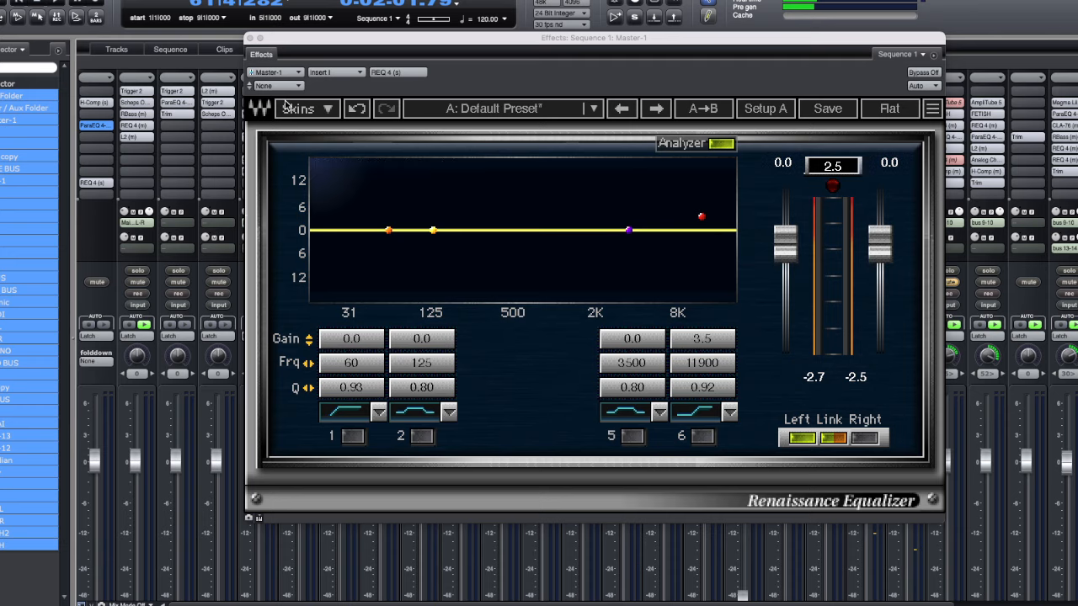
click(249, 38)
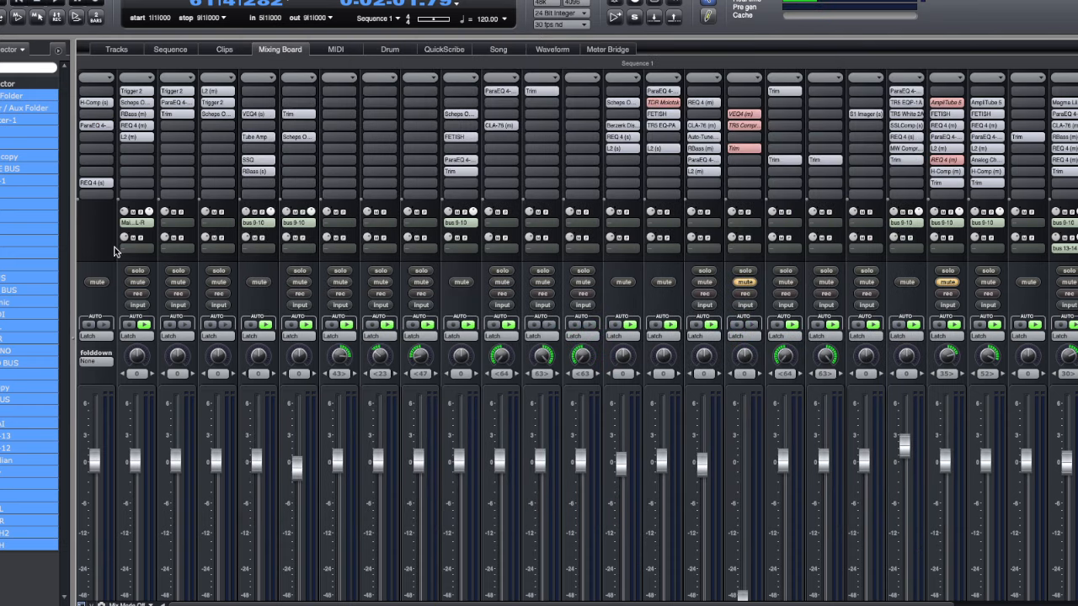
click(99, 153)
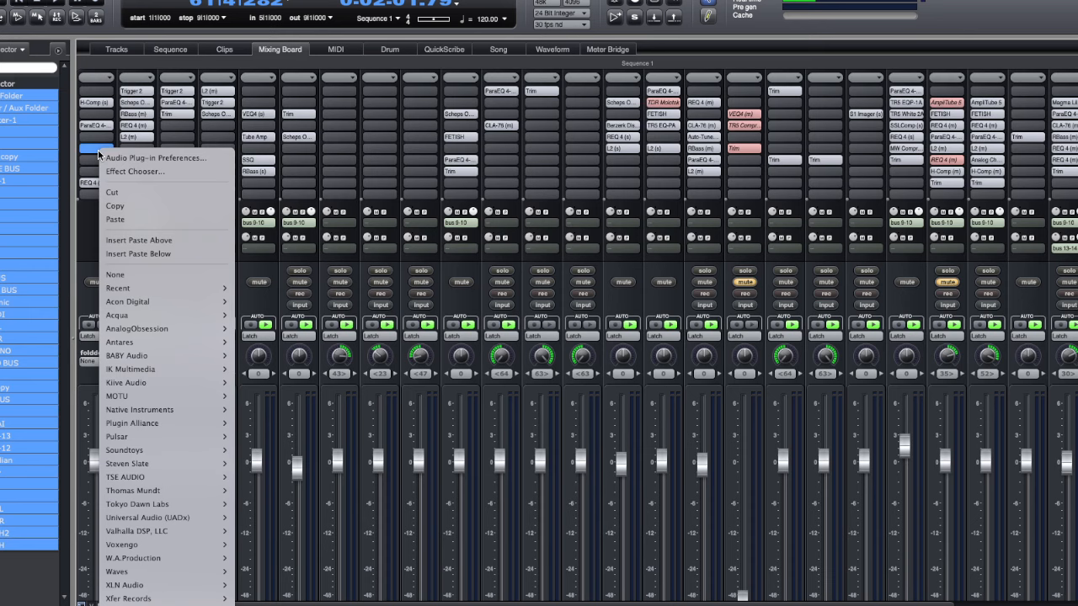
mouse_move(168, 571)
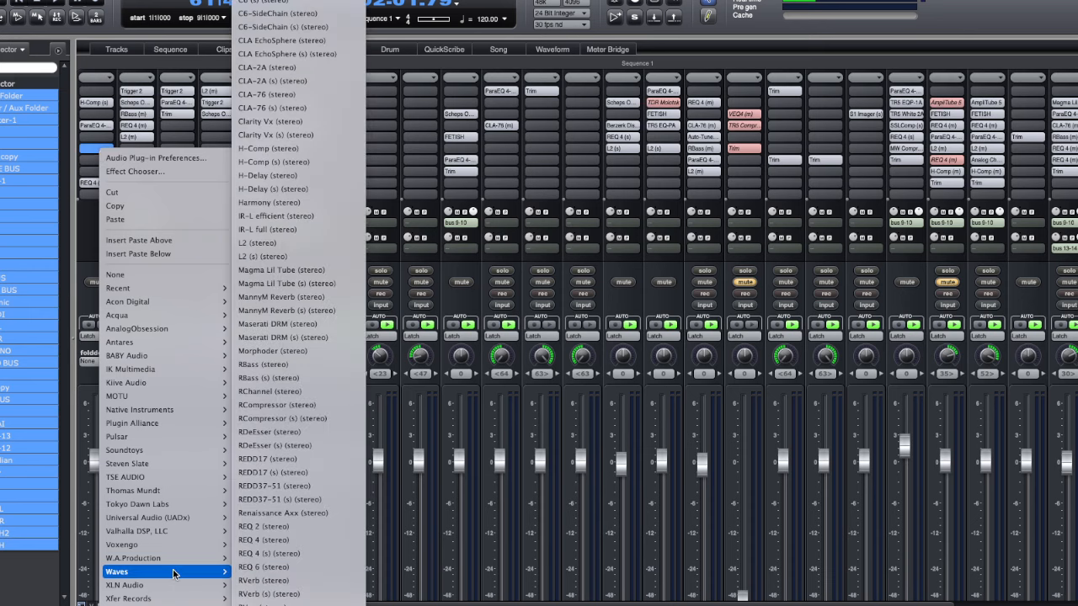
scroll(291, 502, down, 1)
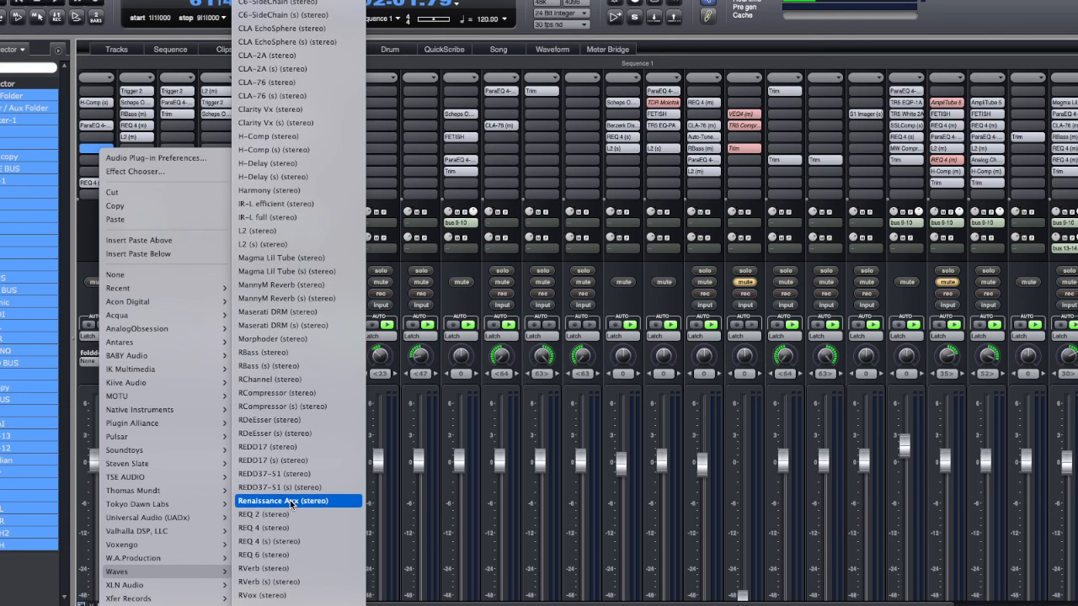
scroll(292, 504, down, 13)
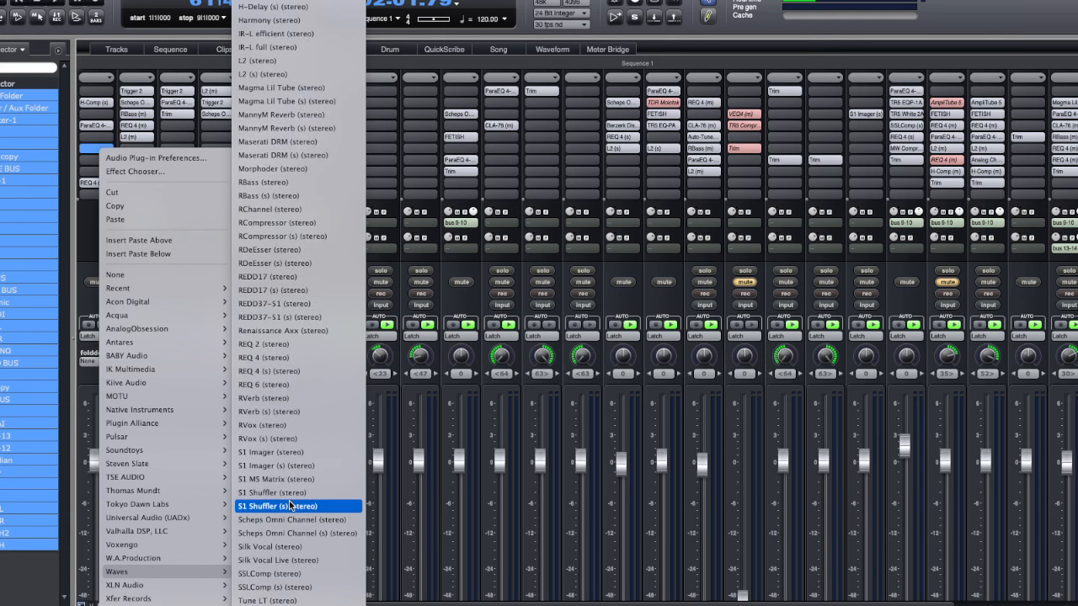
click(295, 592)
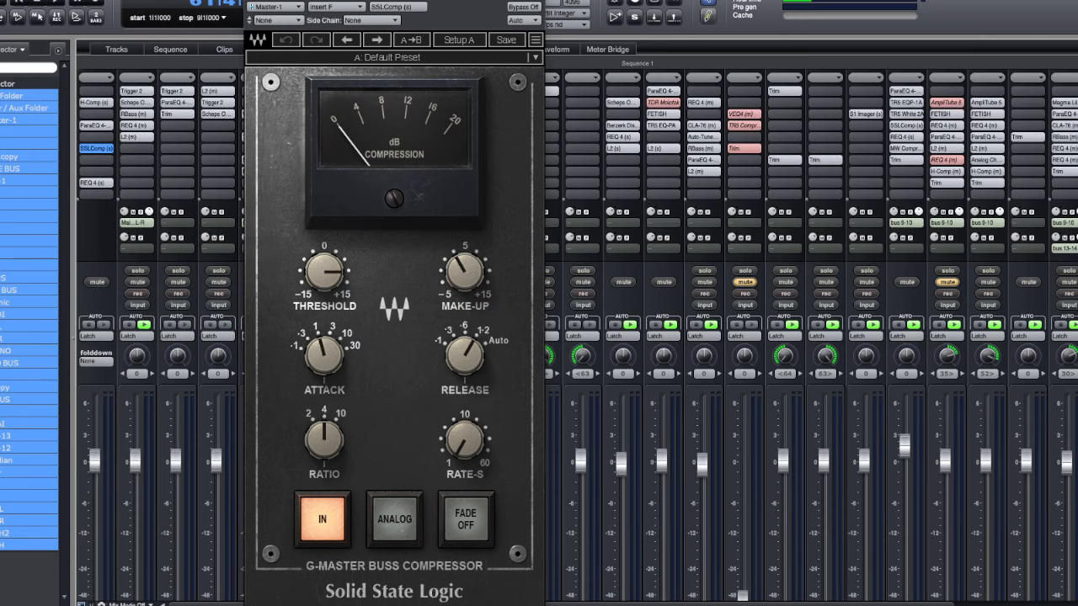
drag(394, 4, 490, 3)
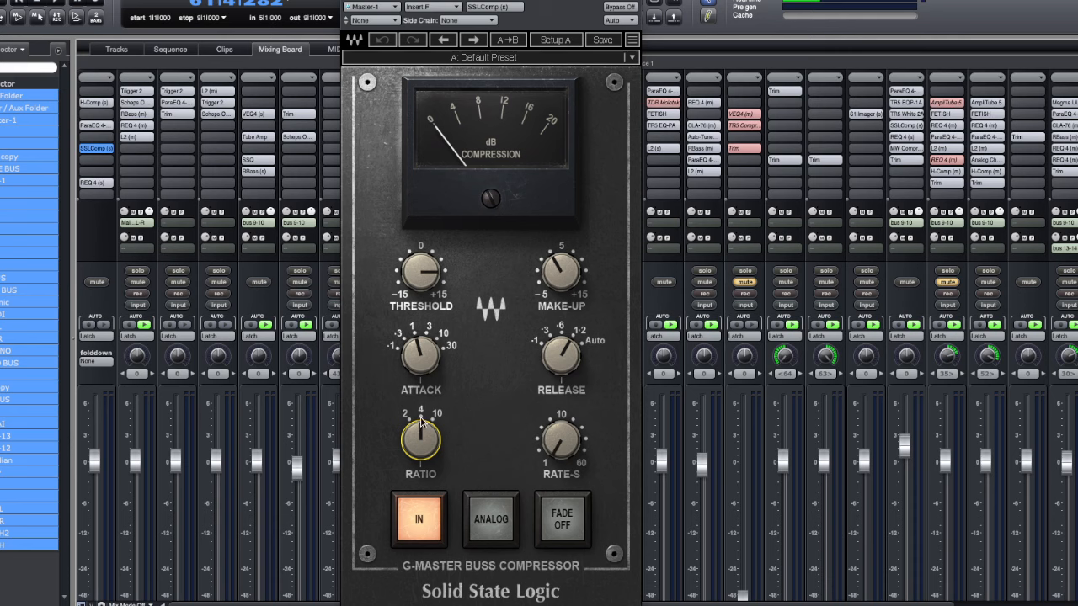
- Set the SSLComp release to Auto and attack to 30, and play the mix from about measure 31
drag(560, 356, 560, 337)
drag(421, 355, 454, 374)
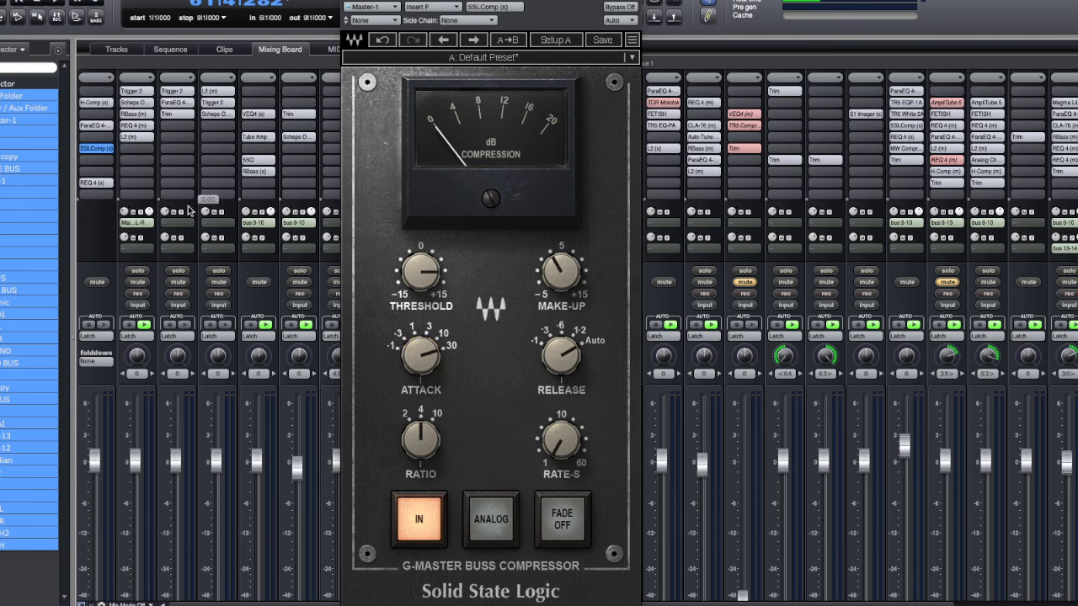
drag(229, 4, 229, 101)
drag(228, 10, 228, 2)
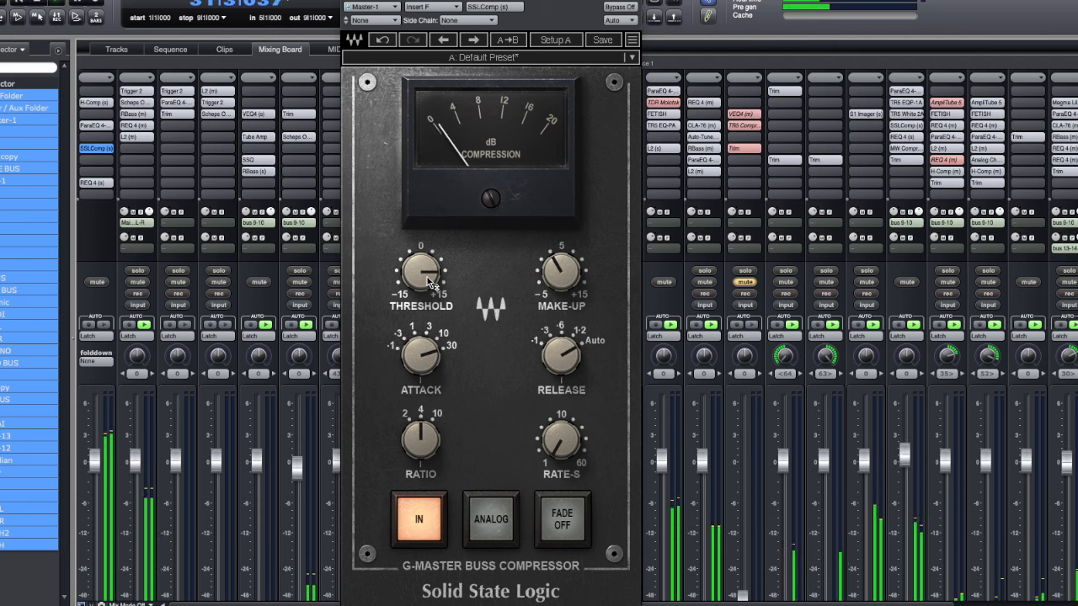
- Lower the SSLComp threshold to about 6.8 while playing the mix
mouse_move(421, 272)
drag(420, 272, 421, 280)
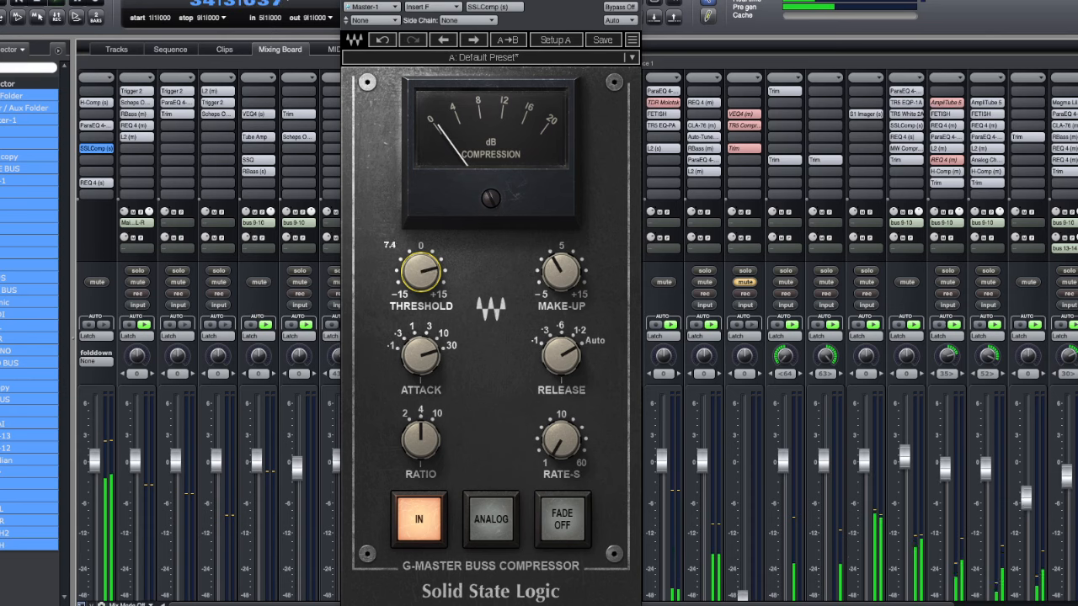
drag(421, 280, 424, 282)
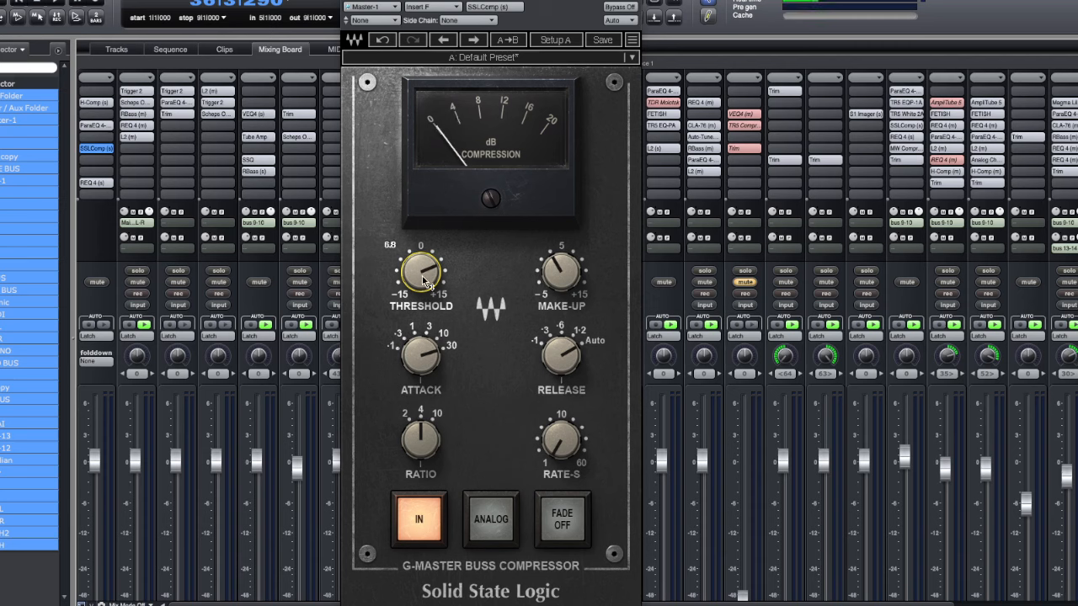
key(space)
drag(423, 279, 424, 290)
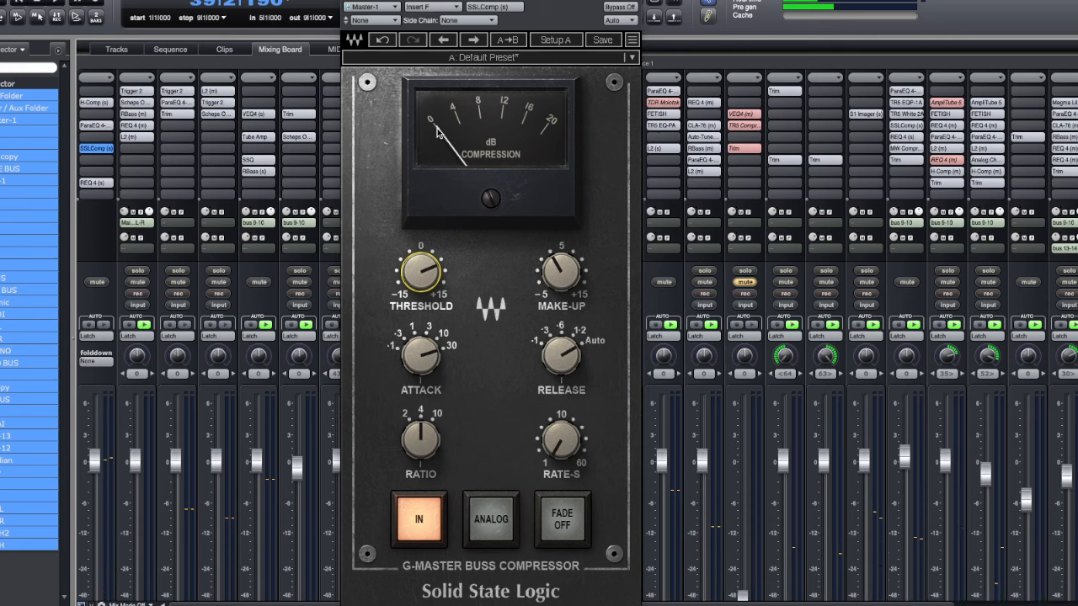
- Set the SSLComp release to .1 s and raise the threshold slightly while playing the mix
click(559, 352)
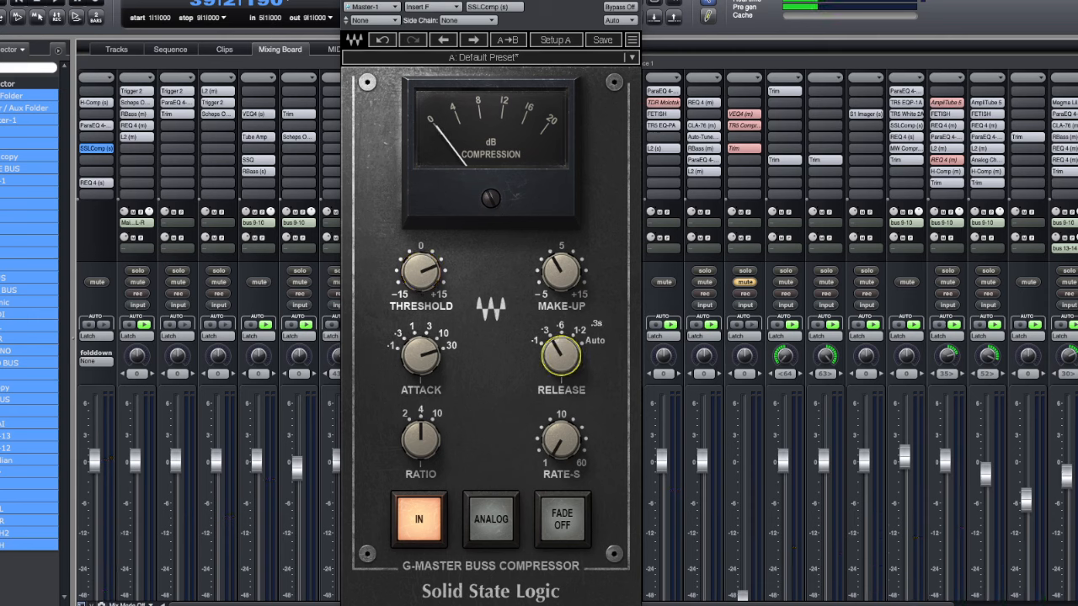
drag(559, 352, 559, 364)
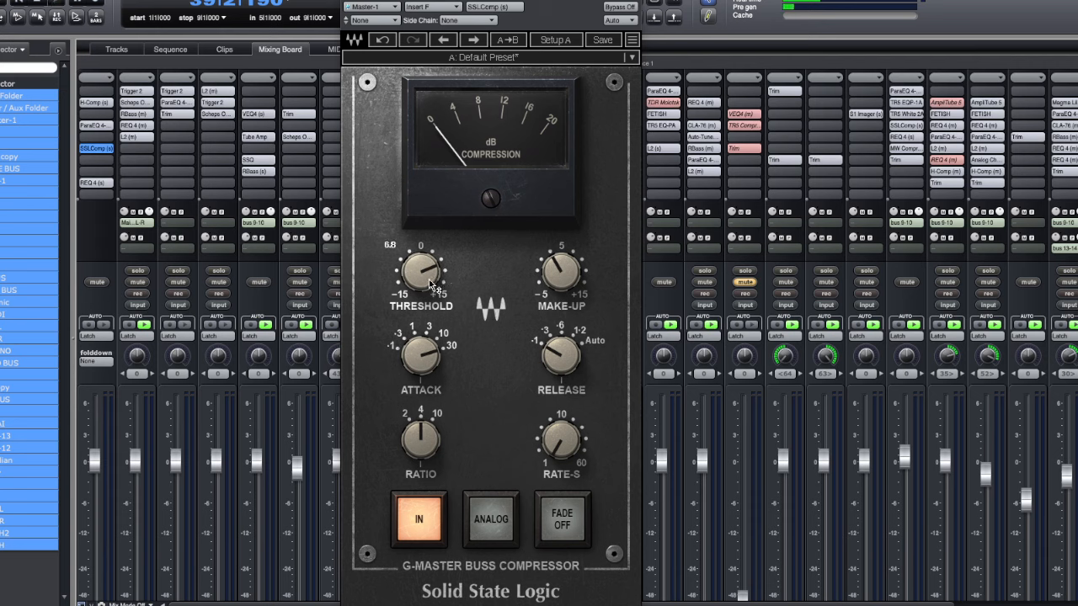
mouse_move(432, 284)
mouse_down()
mouse_move(431, 263)
mouse_move(431, 278)
mouse_up()
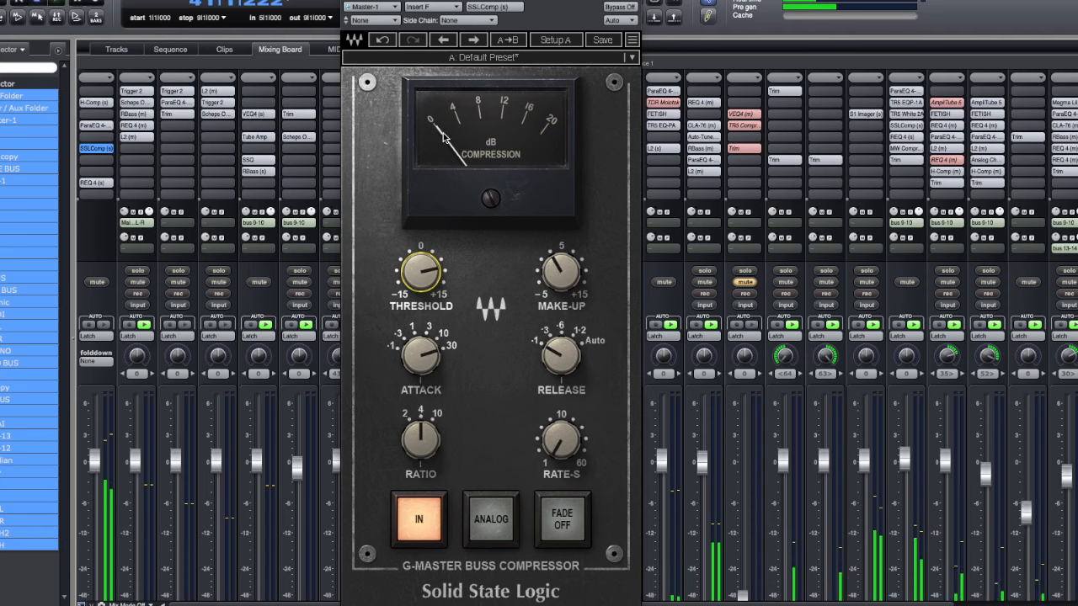
- Stop playback and set the SSLComp attack to 10 and the ratio to 2
key(space)
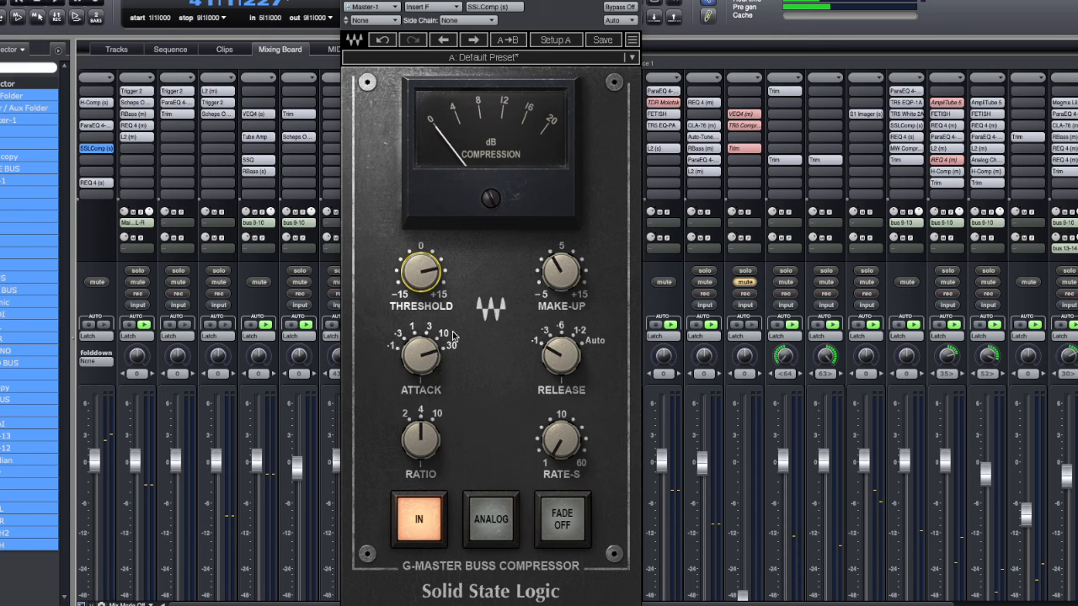
drag(421, 350, 420, 362)
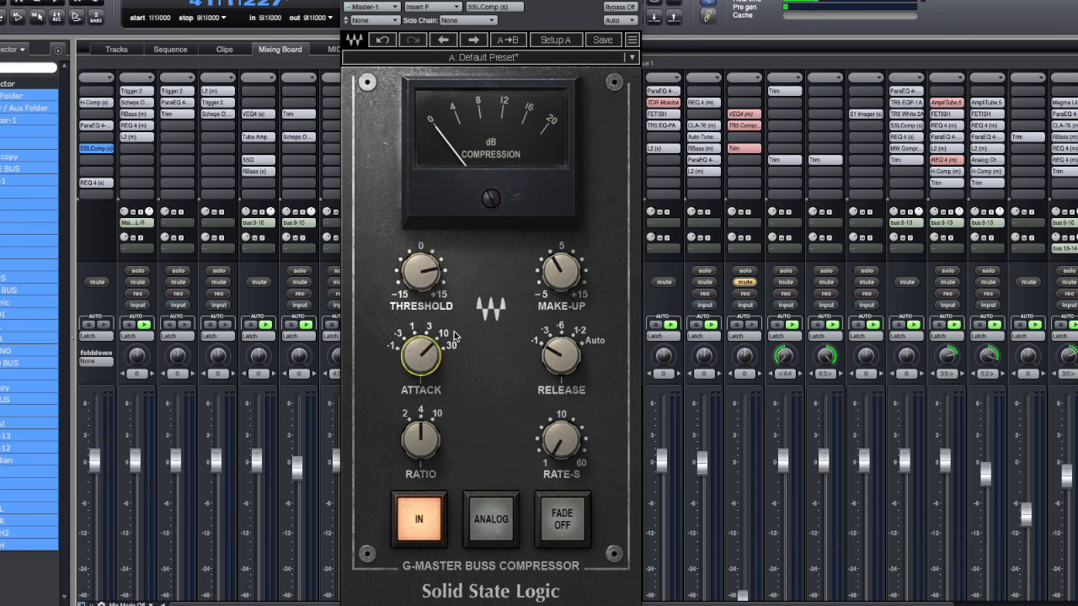
drag(421, 439, 452, 571)
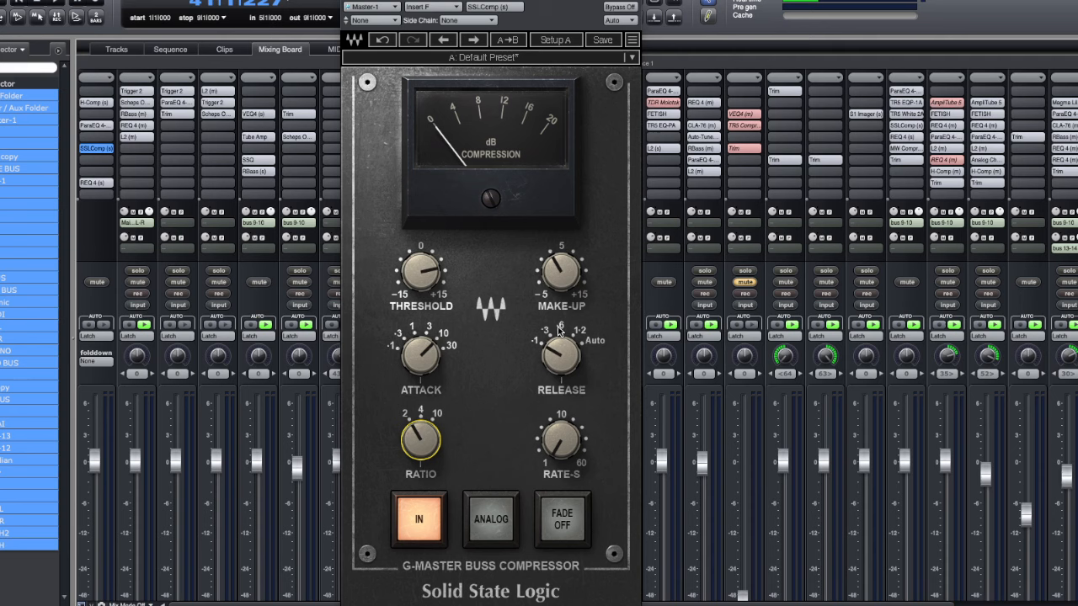
- Raise the SSLComp threshold to about 13 while playing the mix
drag(420, 272, 421, 301)
key(space)
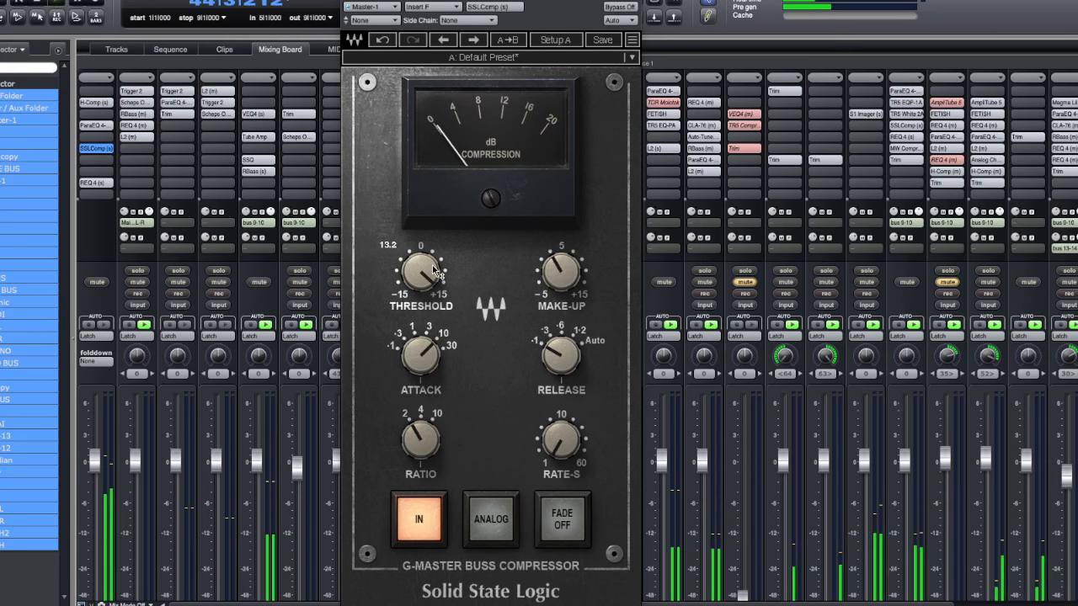
drag(428, 275, 428, 279)
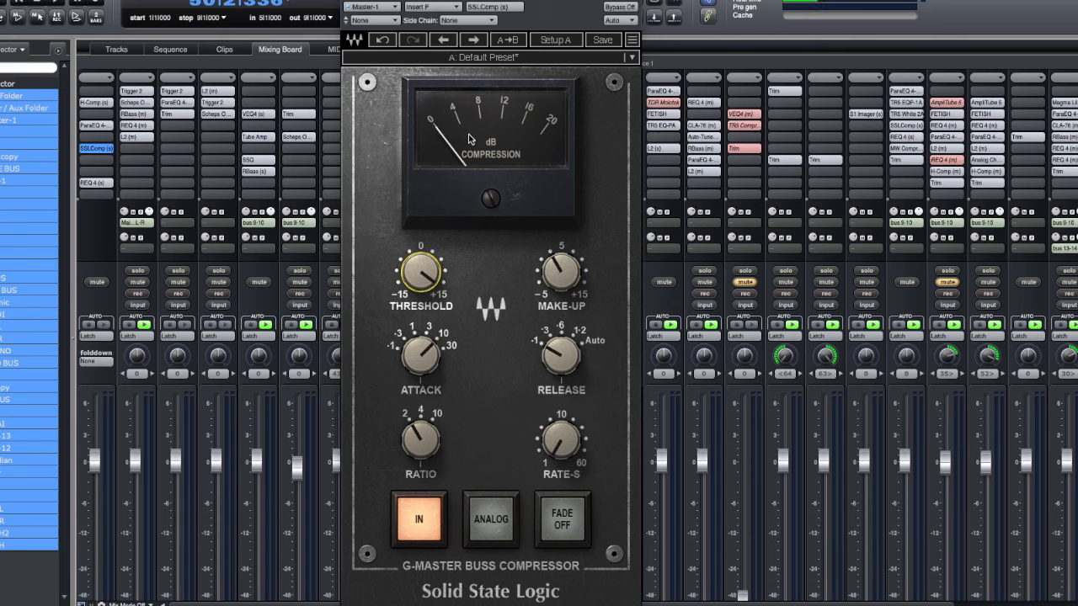
- Bypass band 1 of the Master-1 ParaEQ, and play the mix while closing both effect windows
click(91, 125)
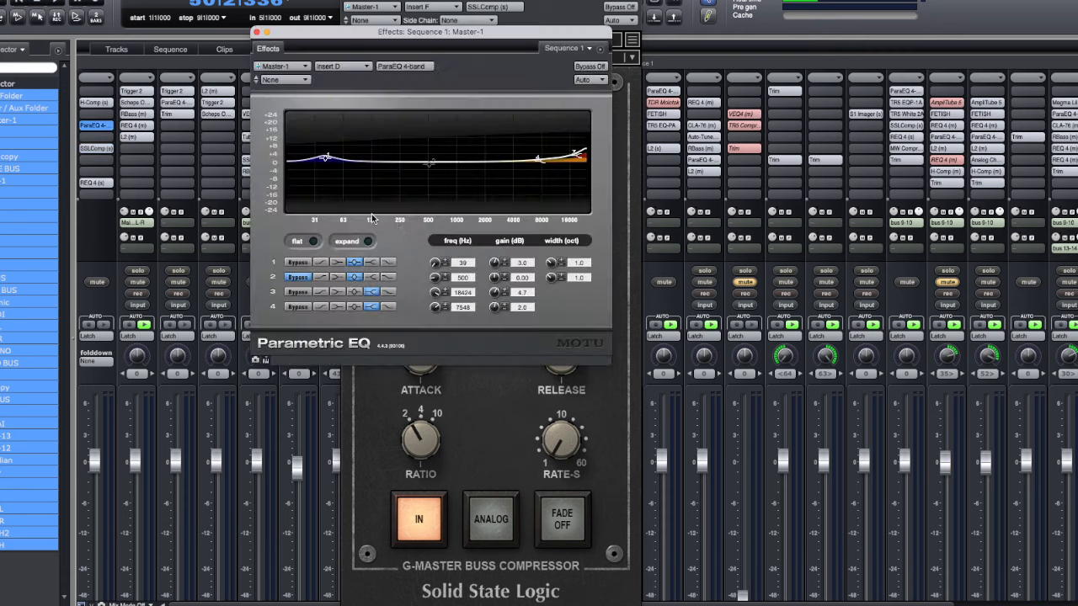
click(298, 262)
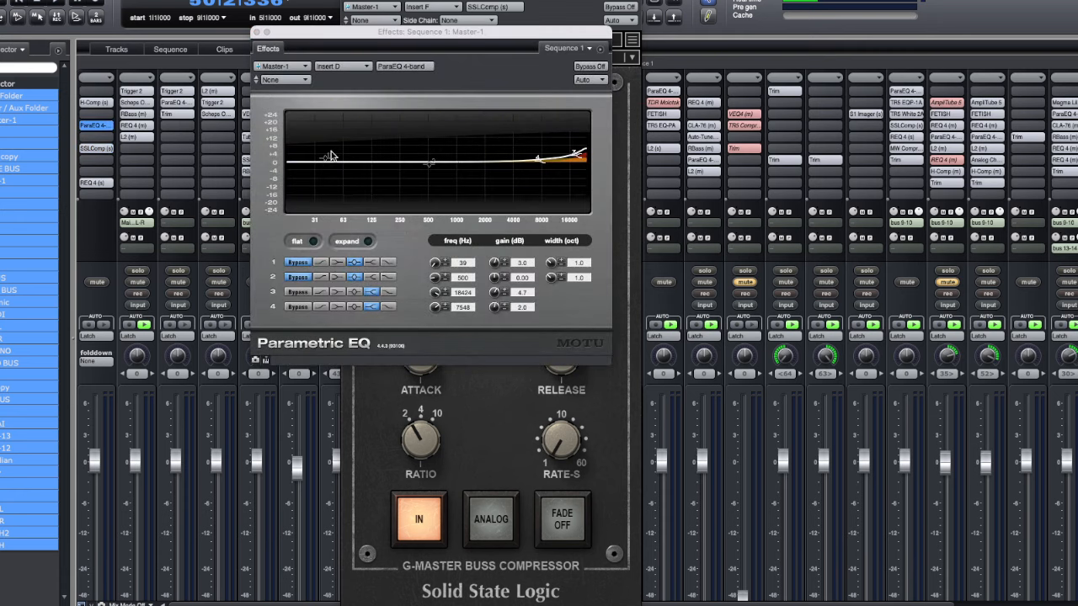
click(257, 32)
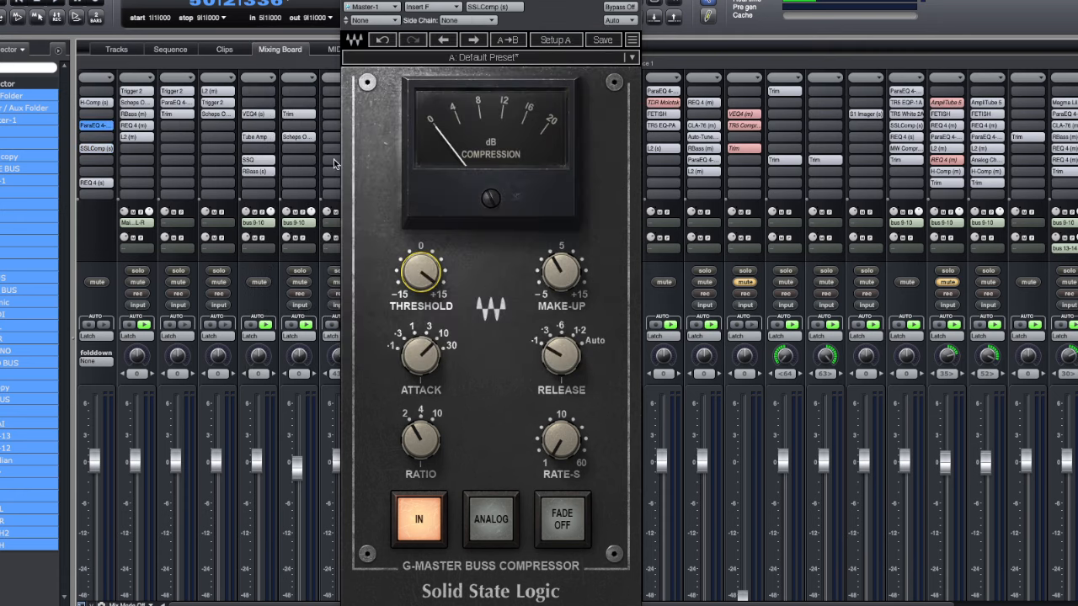
key(space)
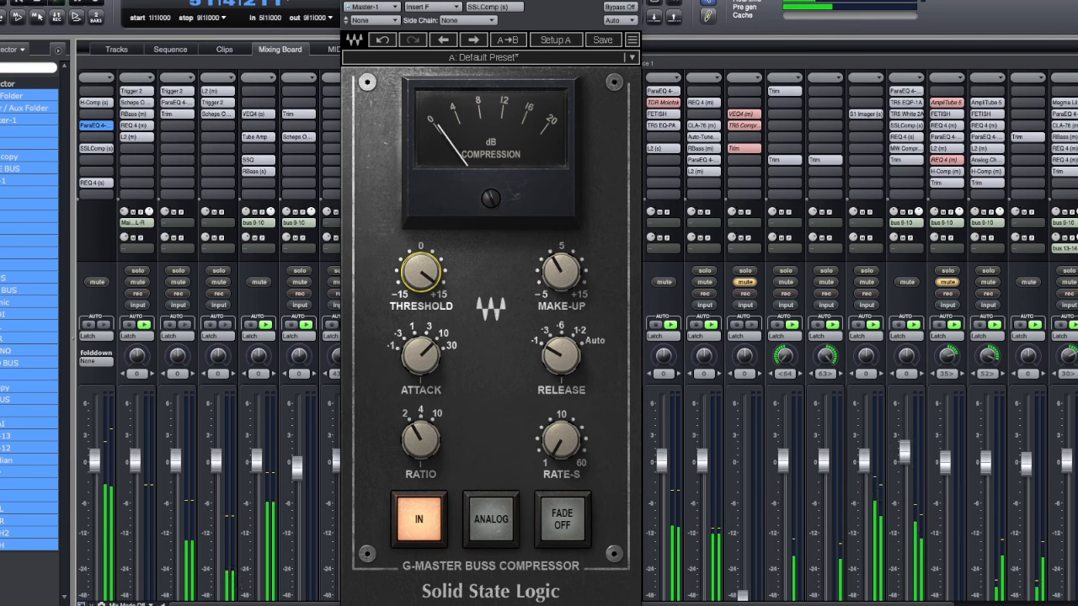
click(348, 1)
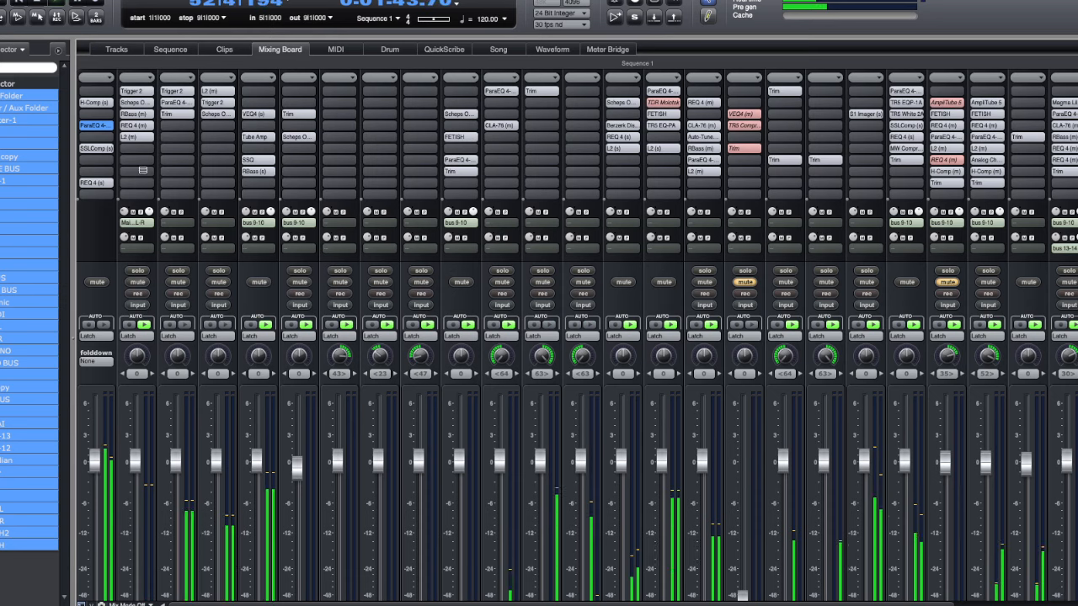
- Stop playback, reopen the SSLComp window from Insert F of Master-1 to review its settings, and close it
click(94, 149)
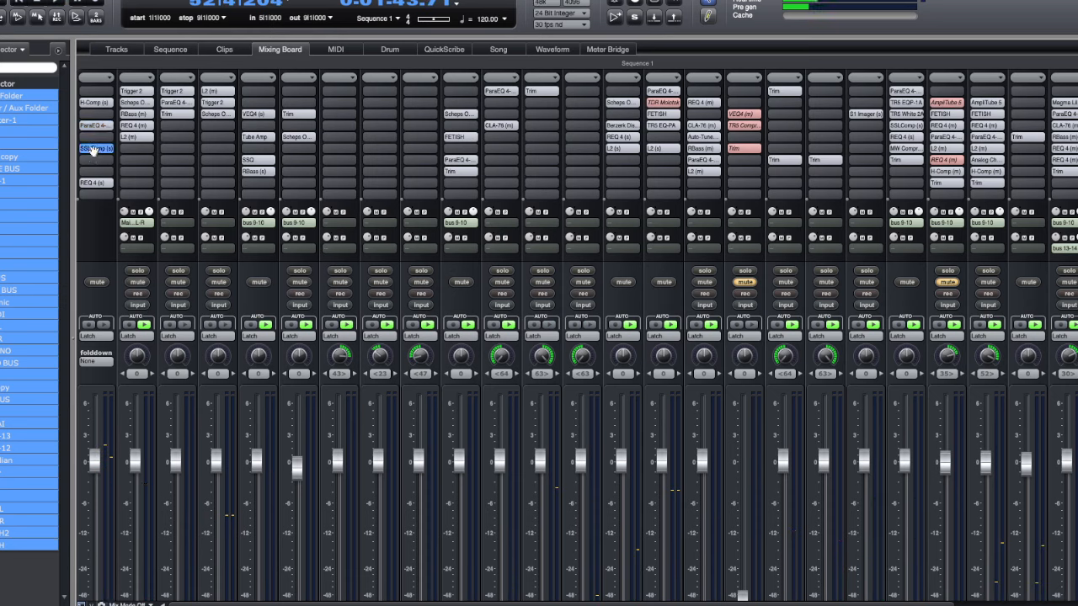
click(100, 223)
double_click(95, 149)
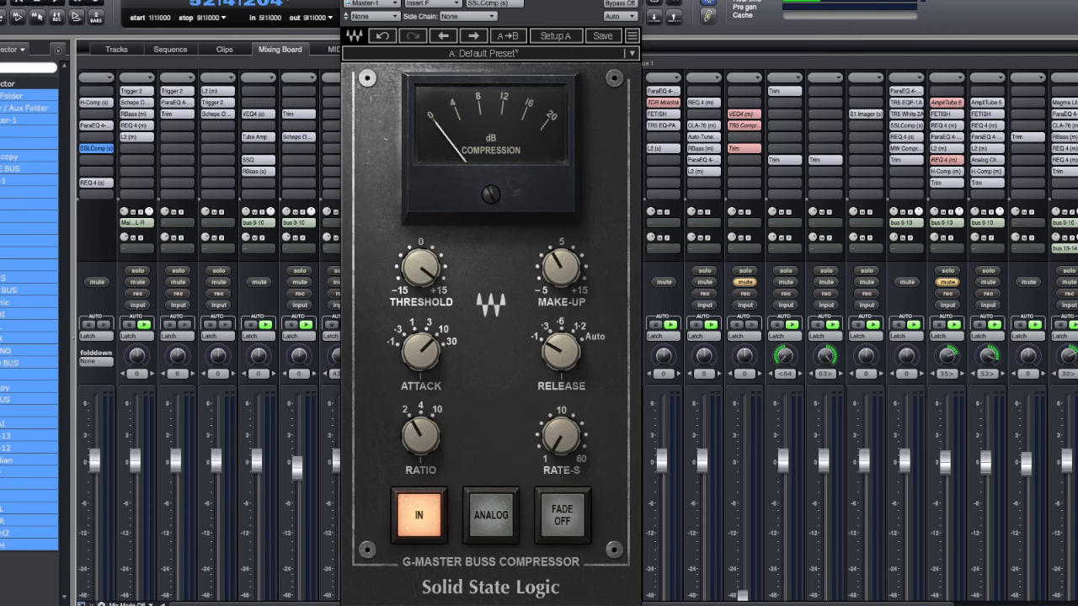
key(super+w)
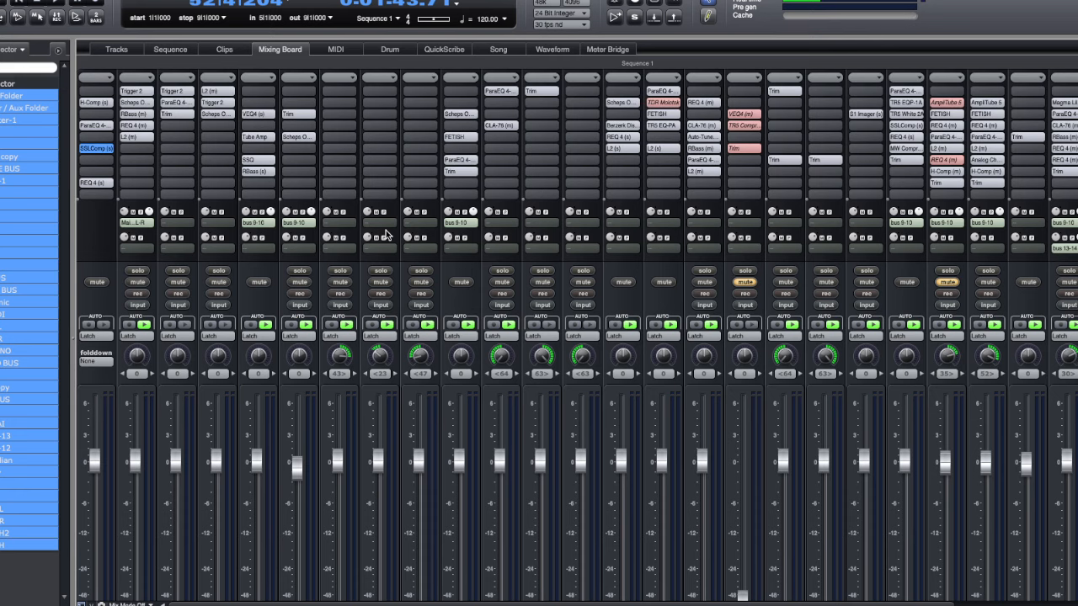
click(95, 148)
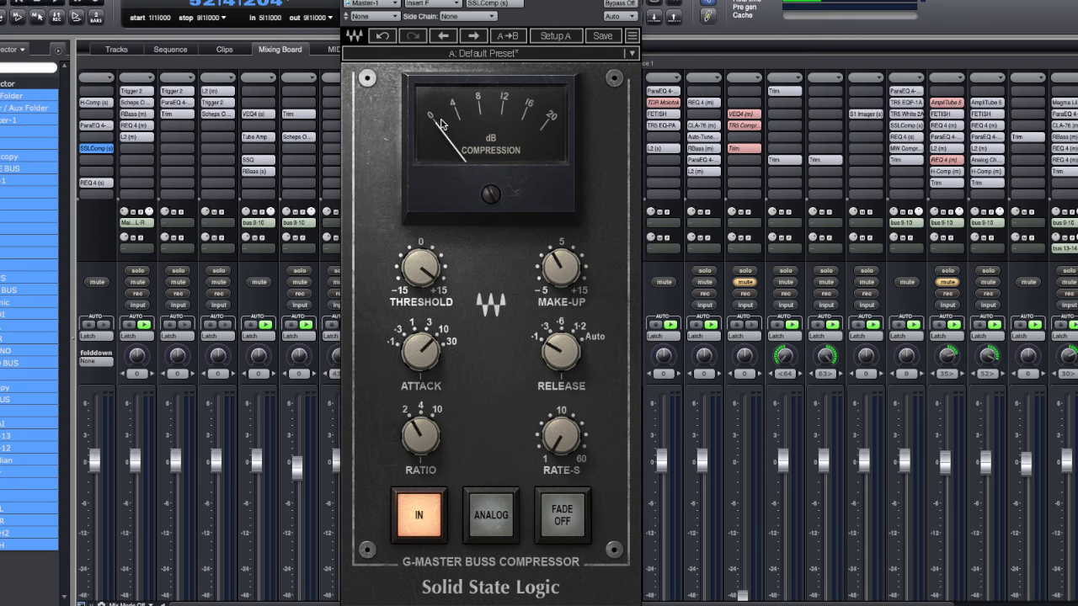
click(347, 1)
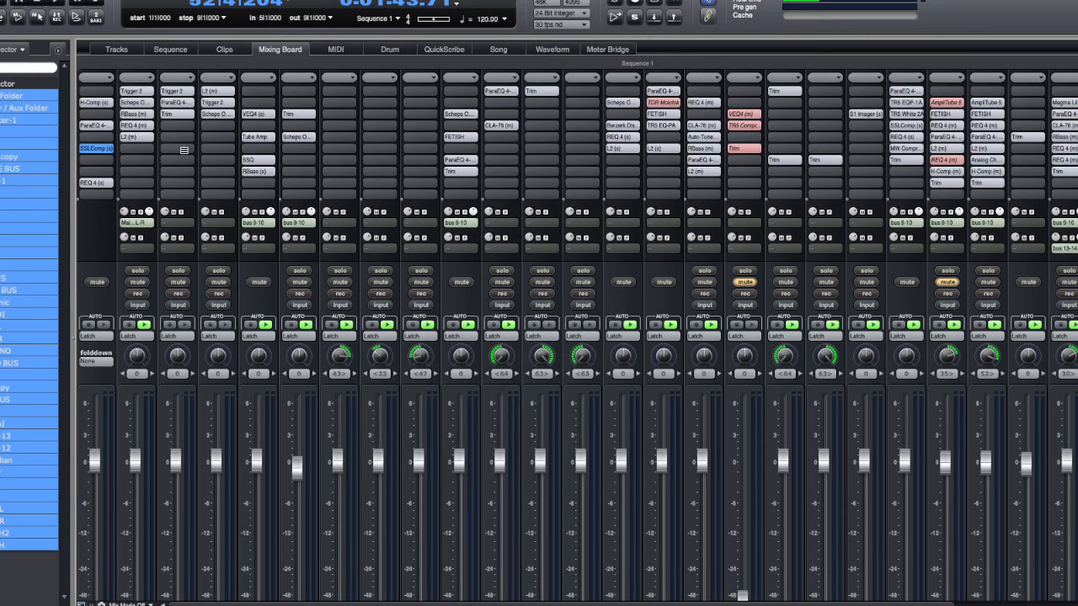
- Insert the stereo Black Box Analog Design HG-2 in Insert G of Master-1 and move its window fully into view
click(89, 260)
click(102, 162)
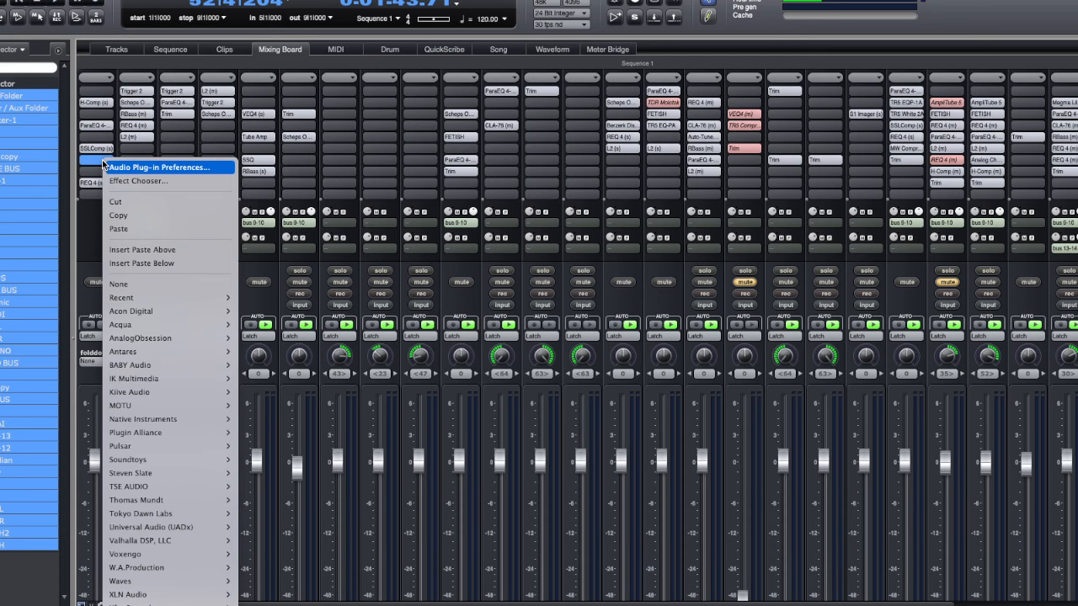
mouse_move(163, 352)
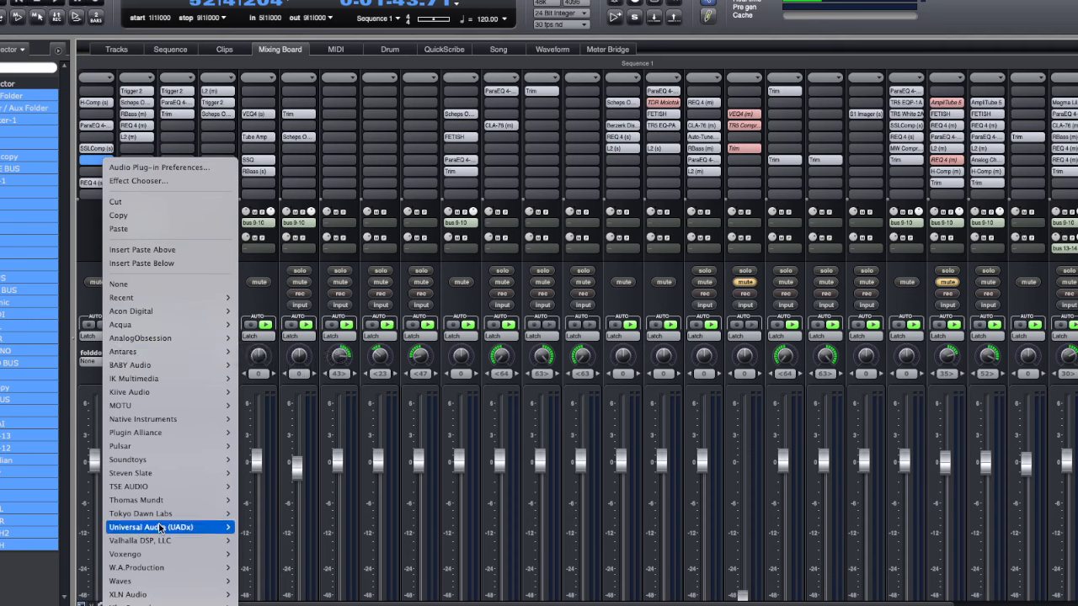
mouse_move(161, 528)
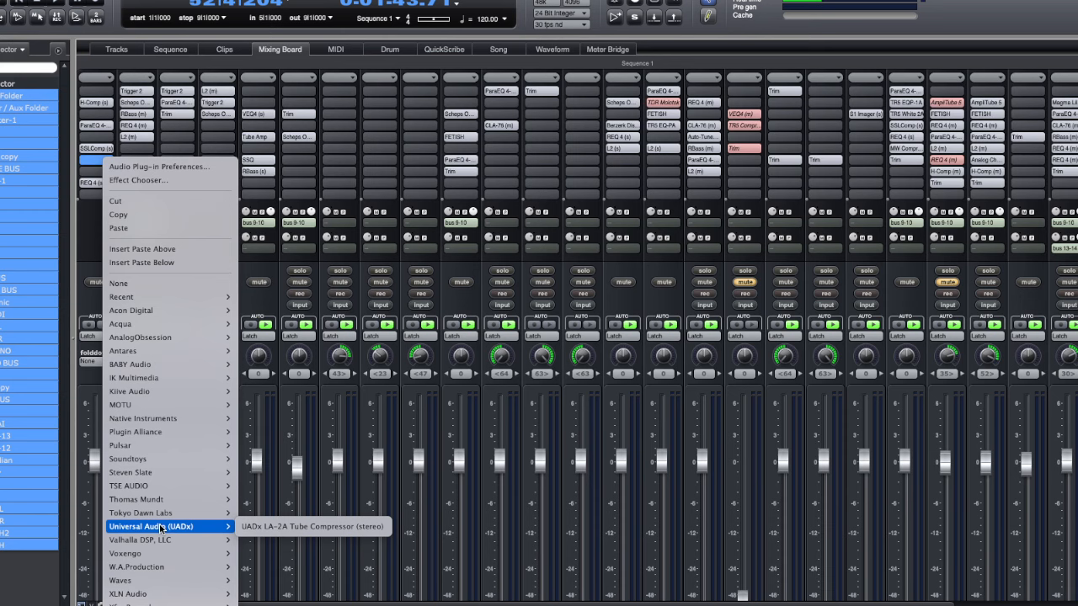
mouse_move(158, 432)
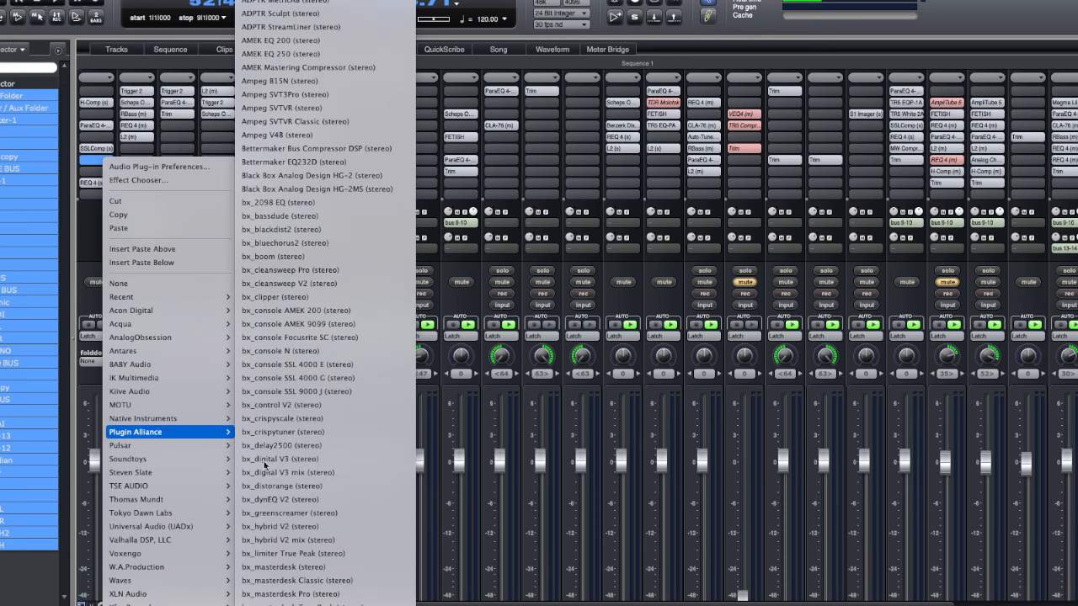
scroll(332, 485, down, 1)
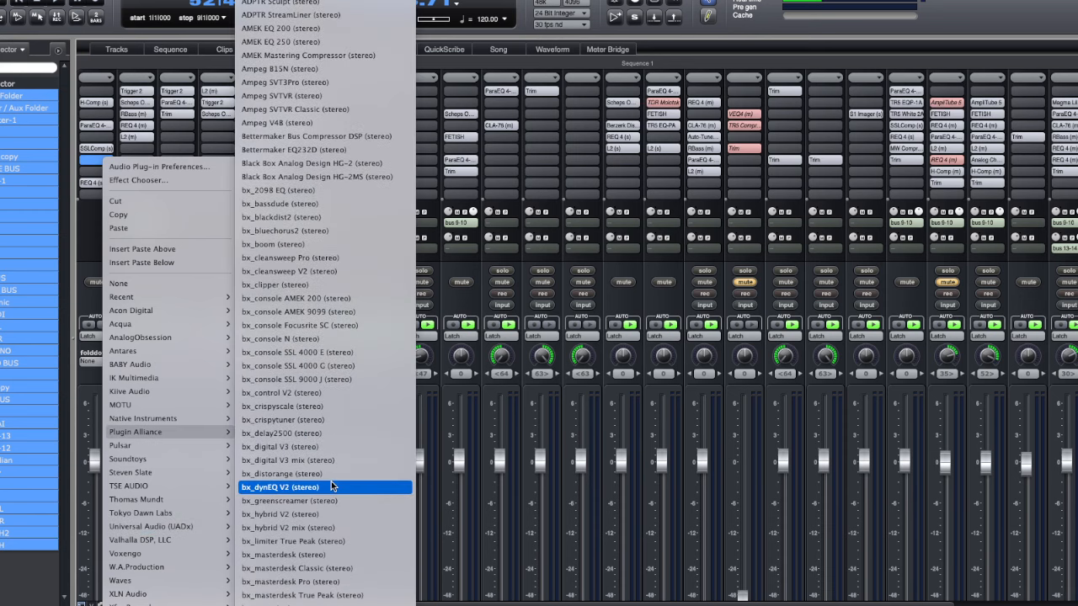
scroll(332, 486, down, 13)
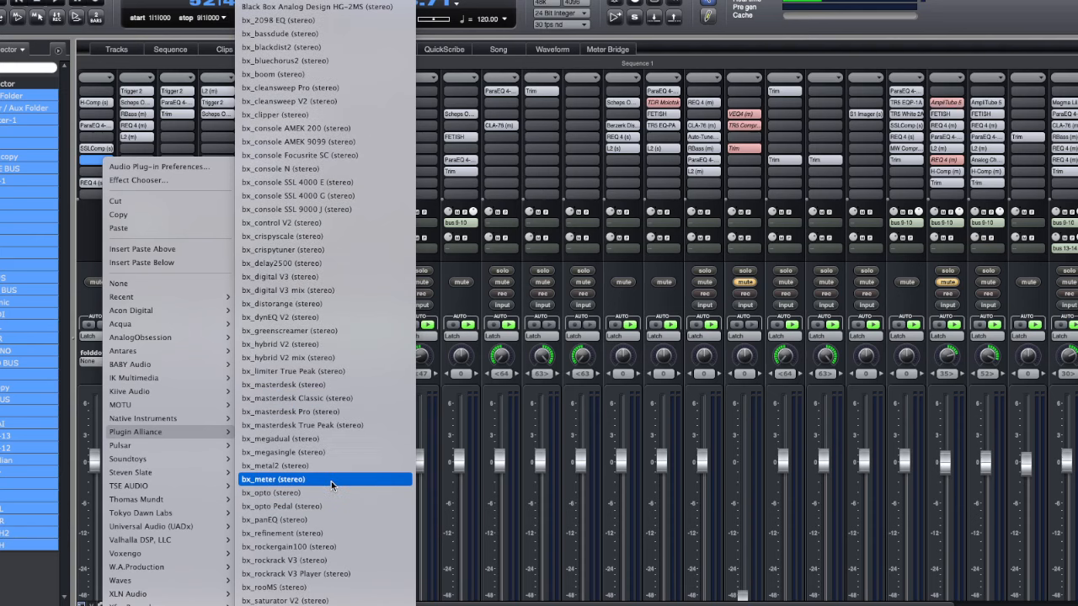
scroll(333, 486, down, 12)
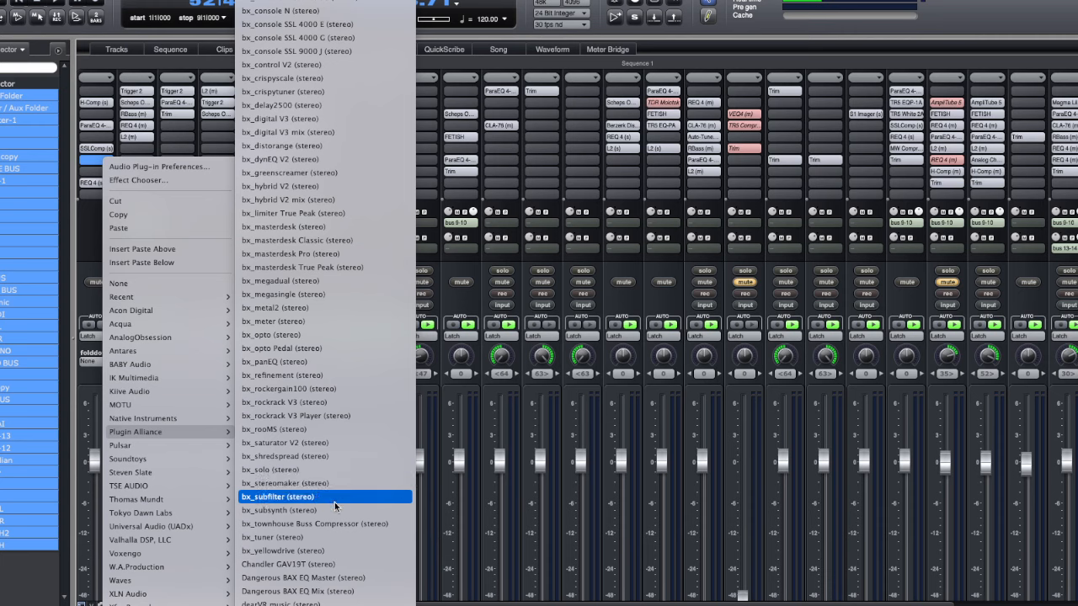
scroll(334, 502, down, 9)
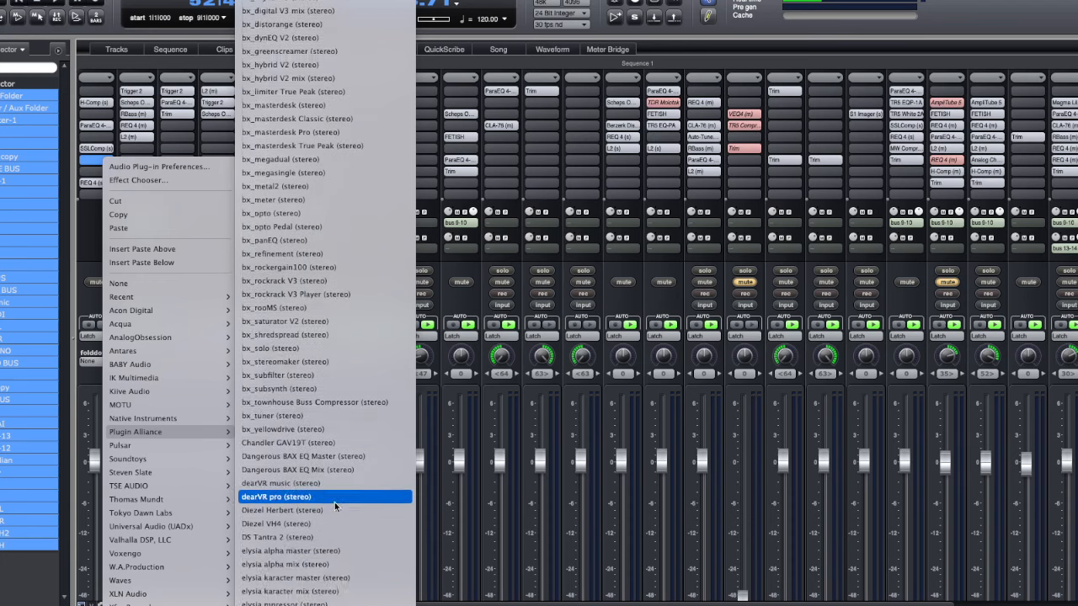
scroll(334, 504, down, 20)
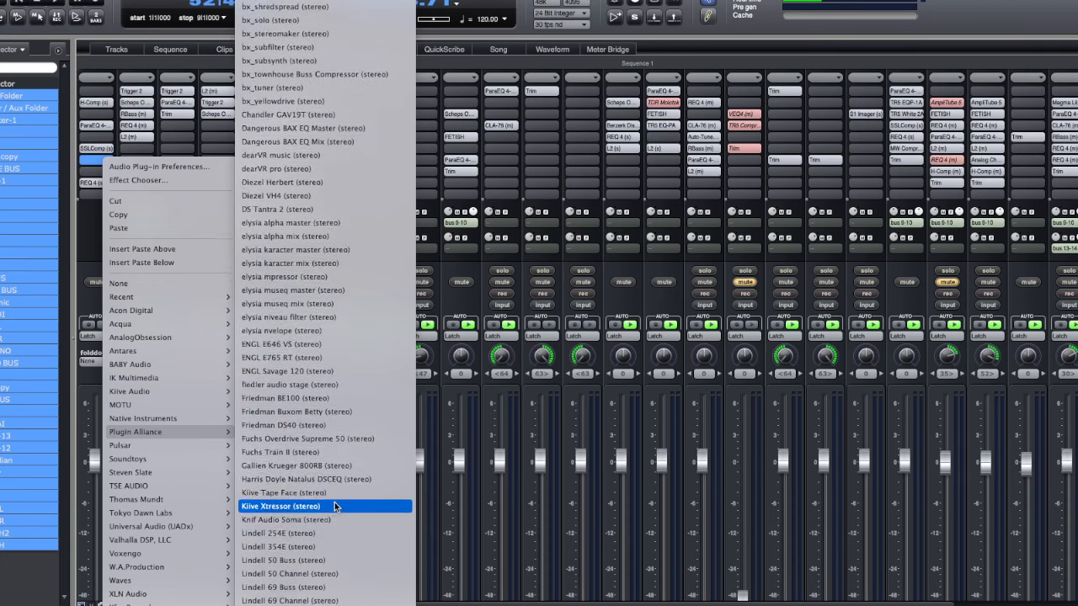
scroll(334, 505, down, 20)
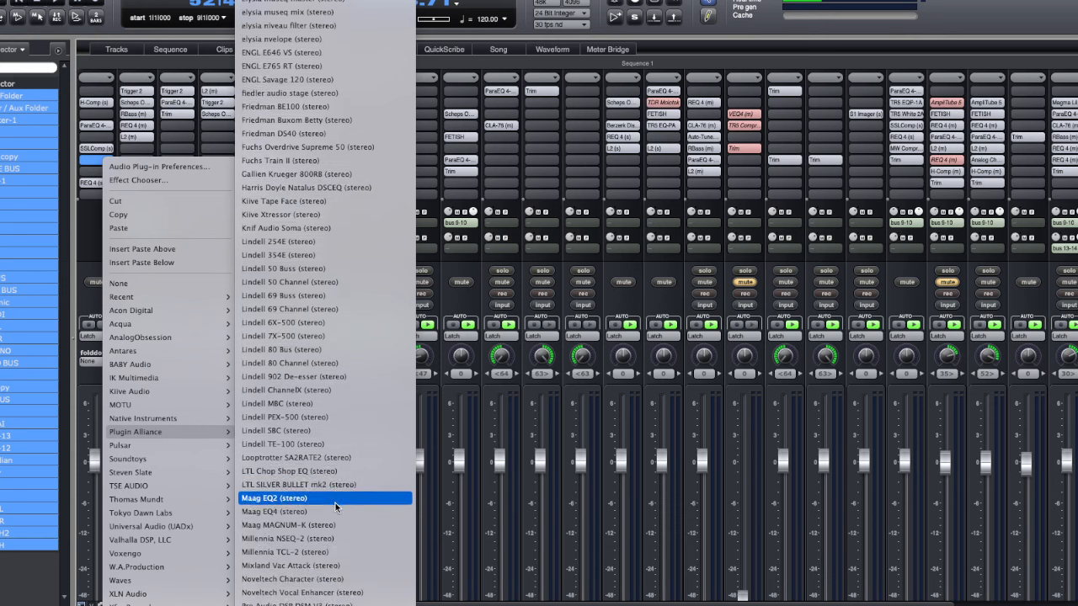
scroll(334, 506, down, 6)
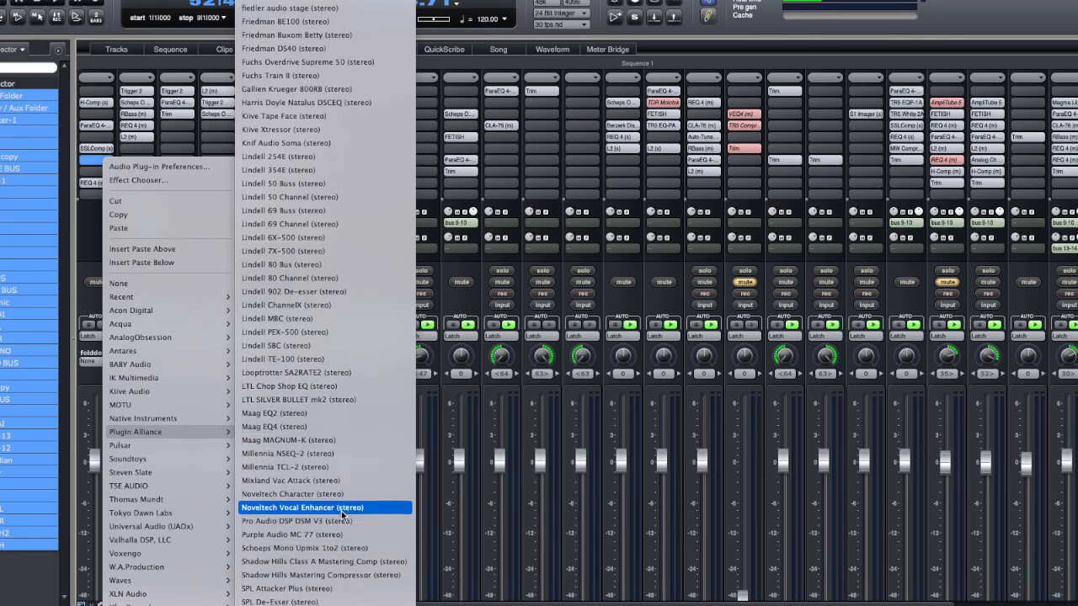
scroll(341, 513, down, 20)
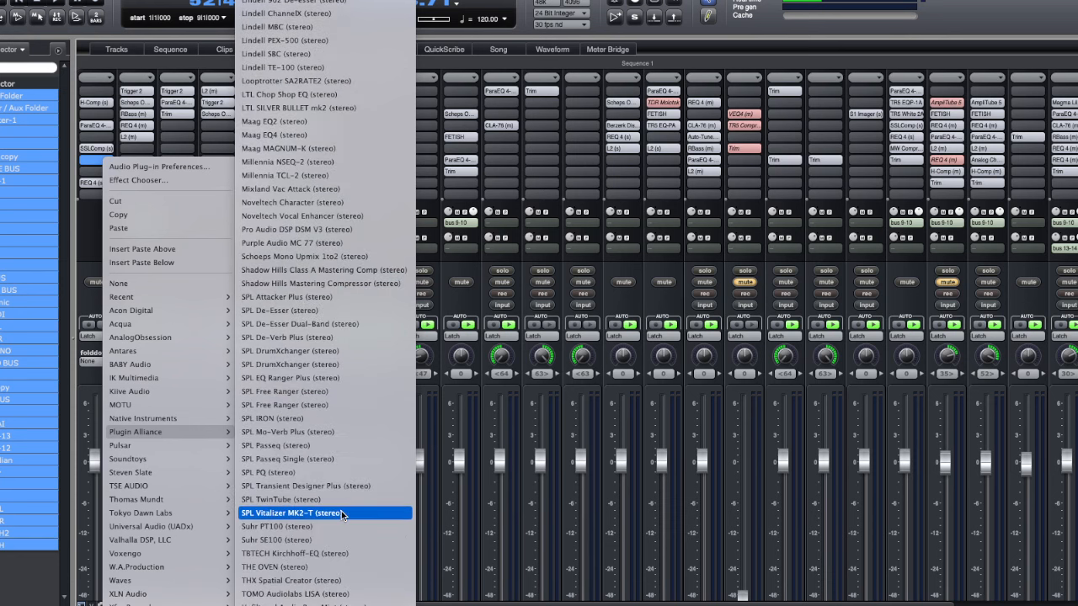
scroll(341, 514, down, 8)
scroll(339, 515, up, 20)
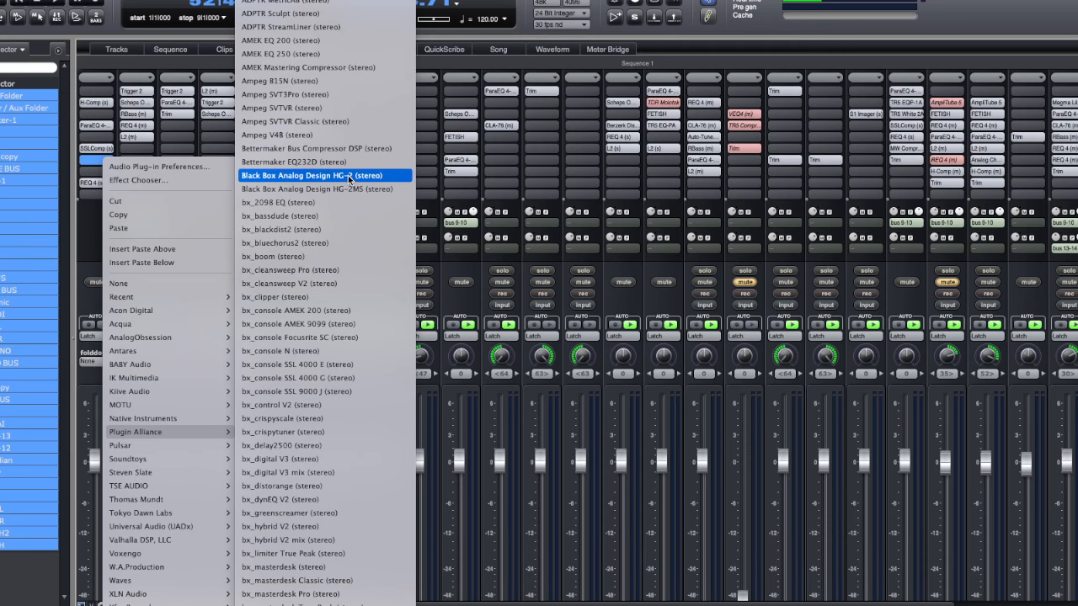
click(313, 176)
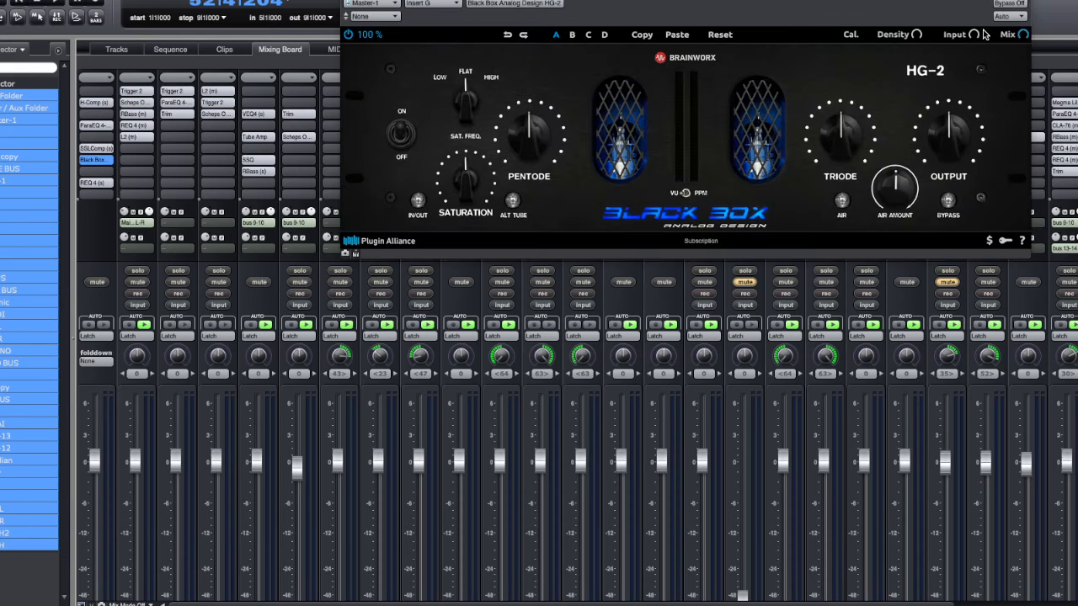
drag(764, 0, 609, 40)
- While playing the mix, raise the HG-2 pentode, triode and saturation slightly, lower its output, and compare against bypass
key(space)
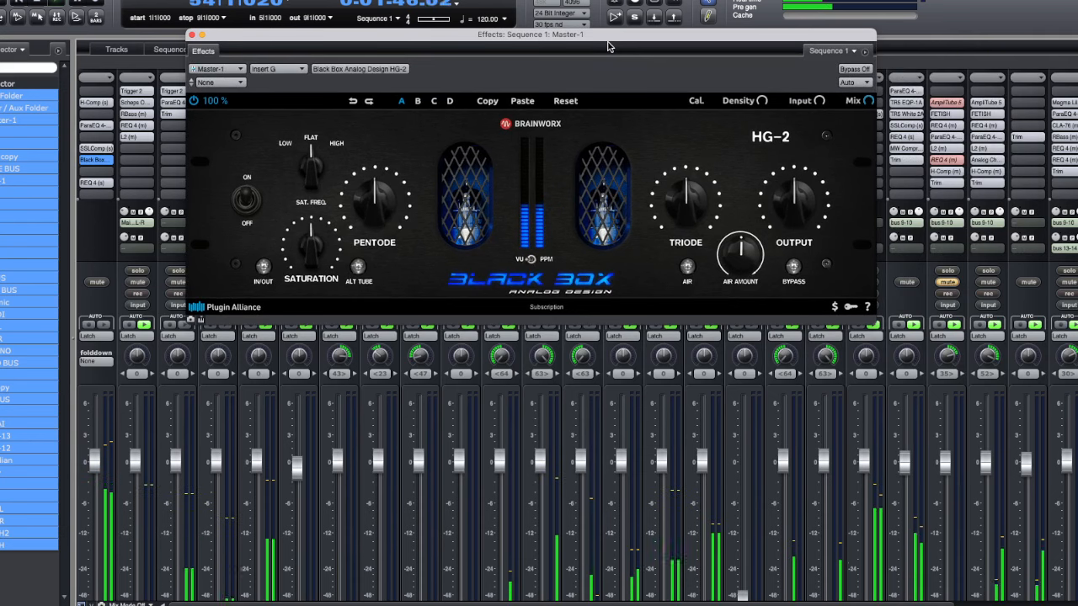
drag(376, 199, 408, 198)
drag(683, 200, 712, 200)
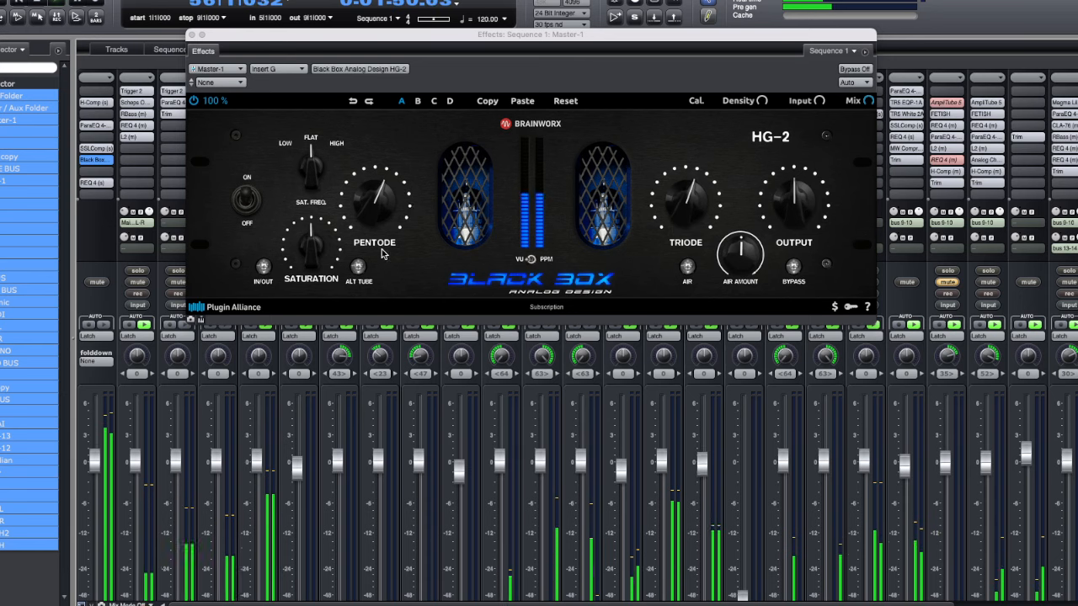
drag(303, 246, 315, 248)
mouse_move(794, 201)
mouse_down()
mouse_move(775, 200)
mouse_move(799, 212)
mouse_up()
click(852, 70)
click(863, 70)
- Enable Air on the HG-2, raise the Air amount, and reposition the plug-in window
click(687, 266)
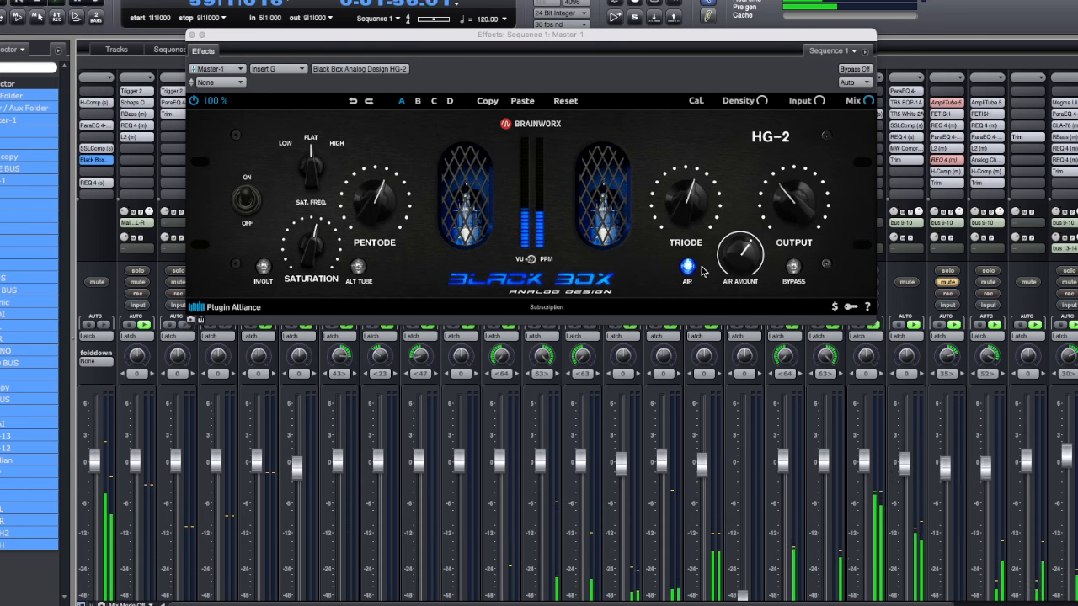
drag(739, 263, 737, 255)
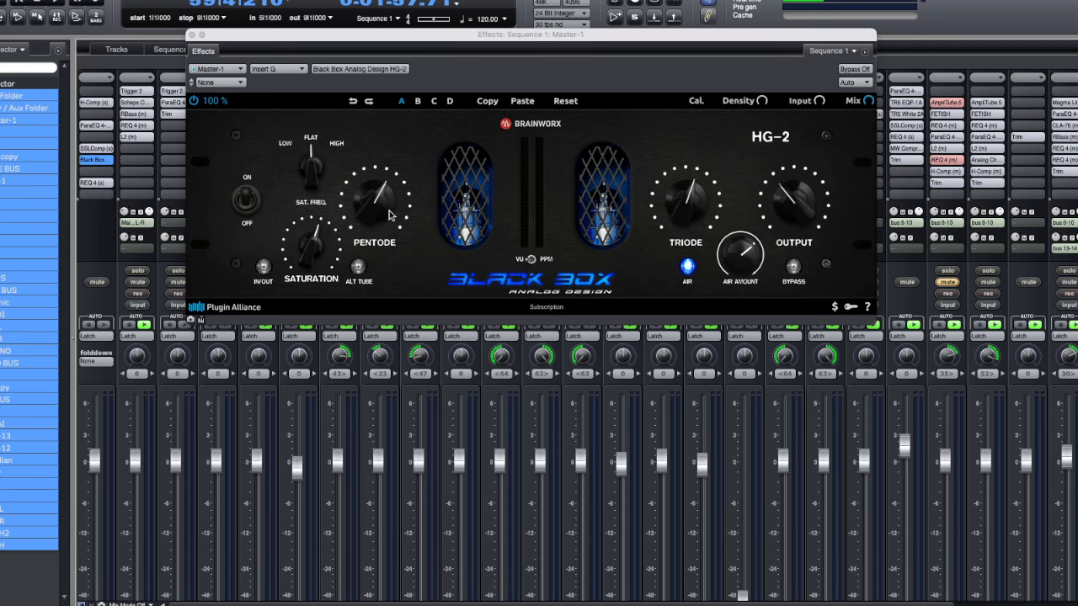
drag(608, 38, 616, 40)
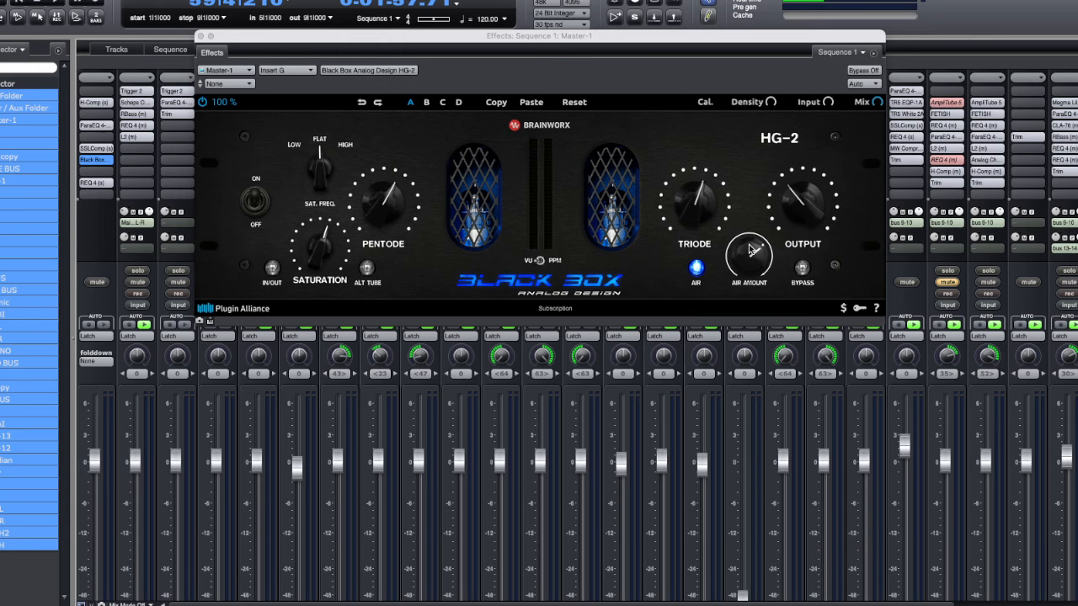
- During playback, raise the HG-2 triode further, ease back the pentode and lower the output slightly
key(space)
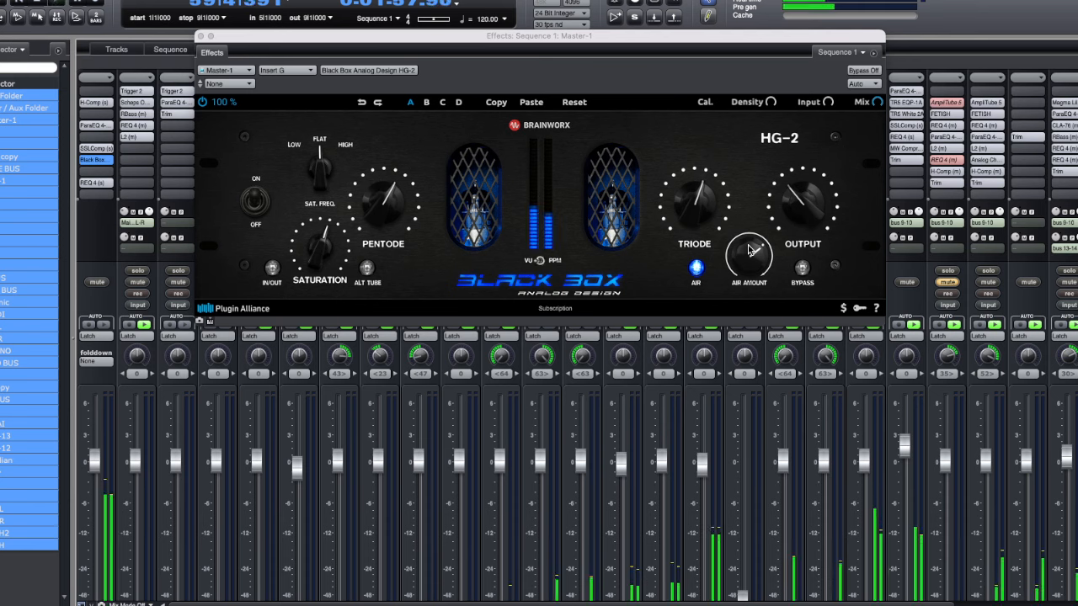
drag(697, 203, 698, 190)
drag(393, 202, 393, 212)
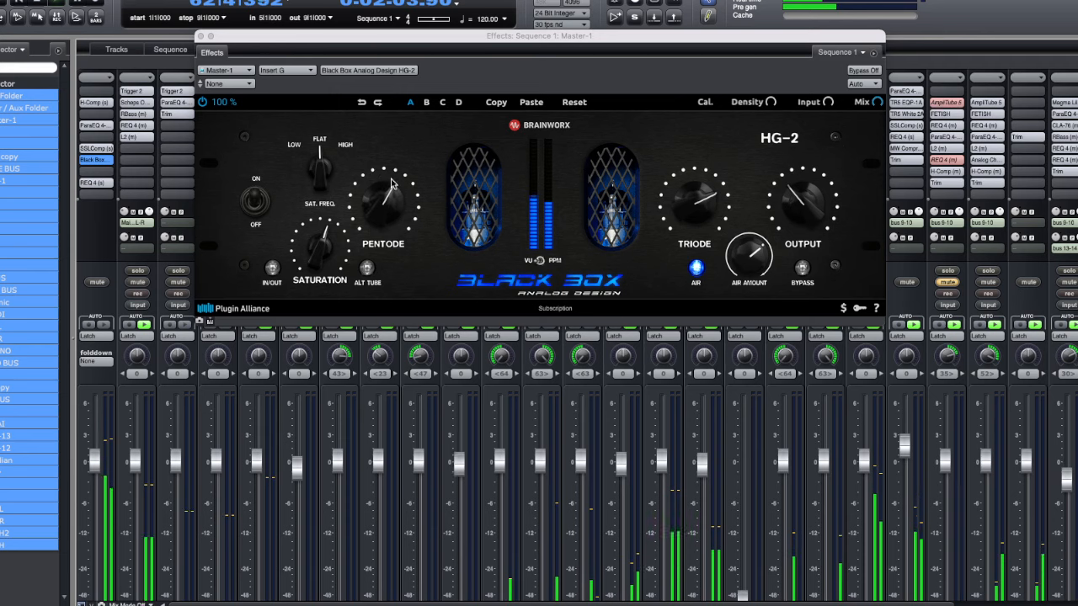
click(816, 210)
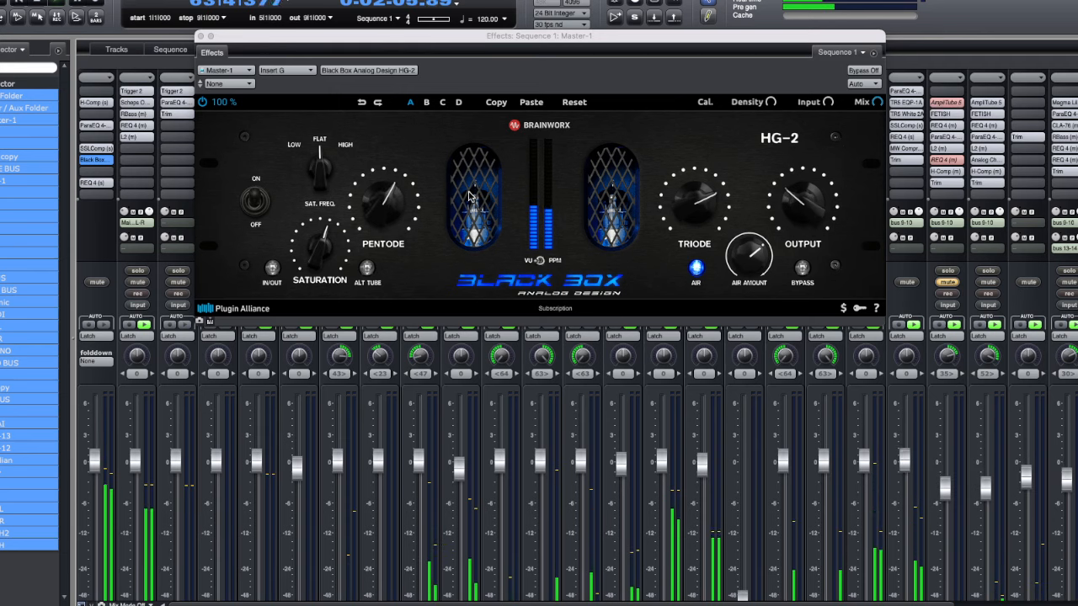
key(space)
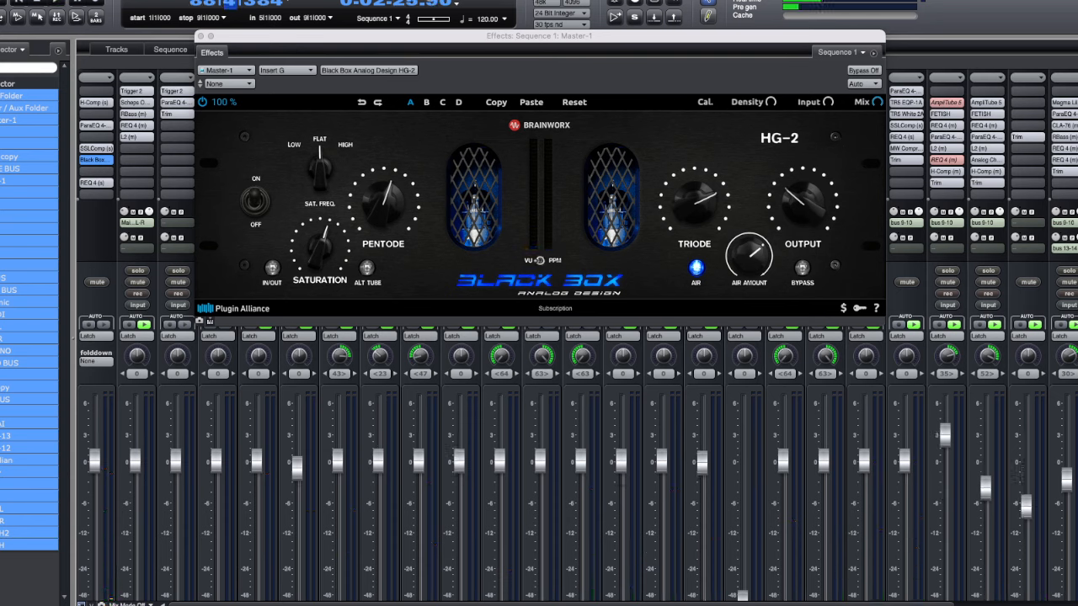
- Play a later part of the song and compare it with the HG-2 bypassed and active
drag(227, 4, 225, 4)
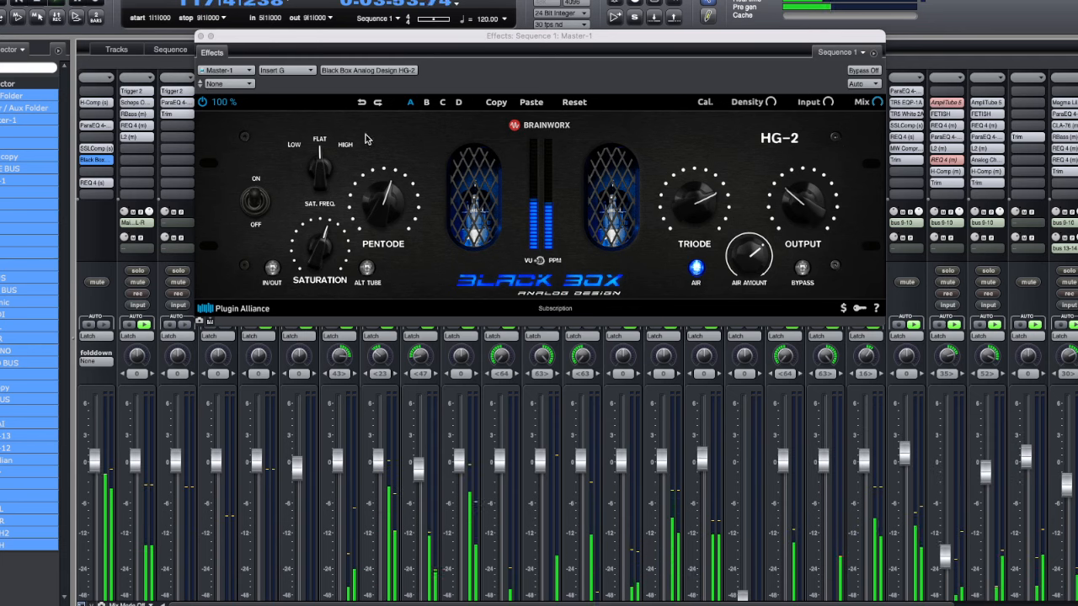
click(858, 72)
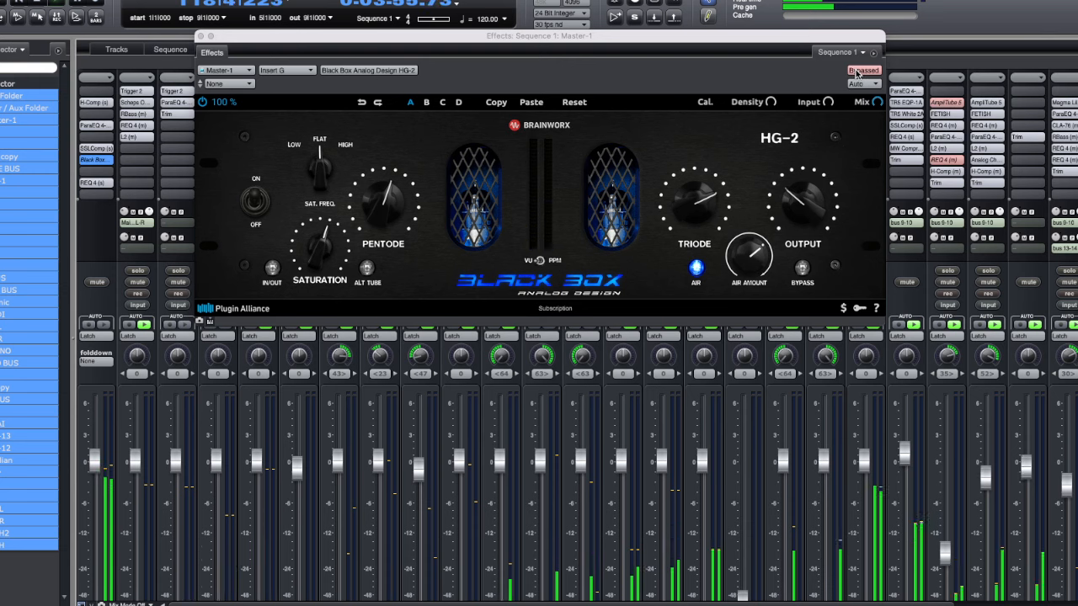
click(857, 73)
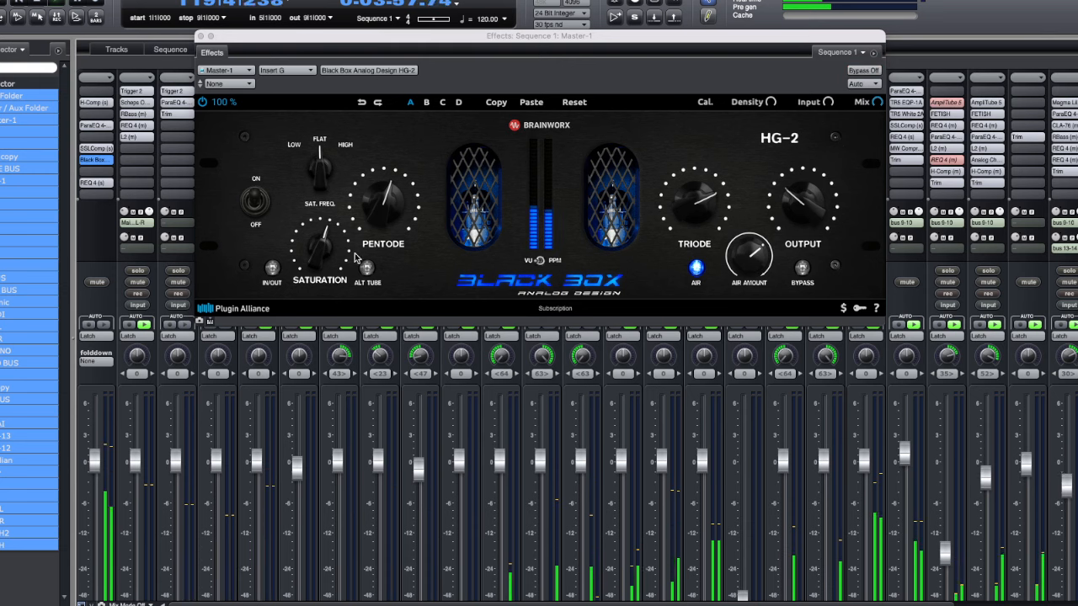
- Reduce the HG-2 triode to about 65% and raise the saturation slightly
mouse_move(381, 218)
mouse_move(702, 204)
mouse_down()
mouse_move(702, 227)
mouse_move(698, 184)
mouse_move(699, 208)
mouse_up()
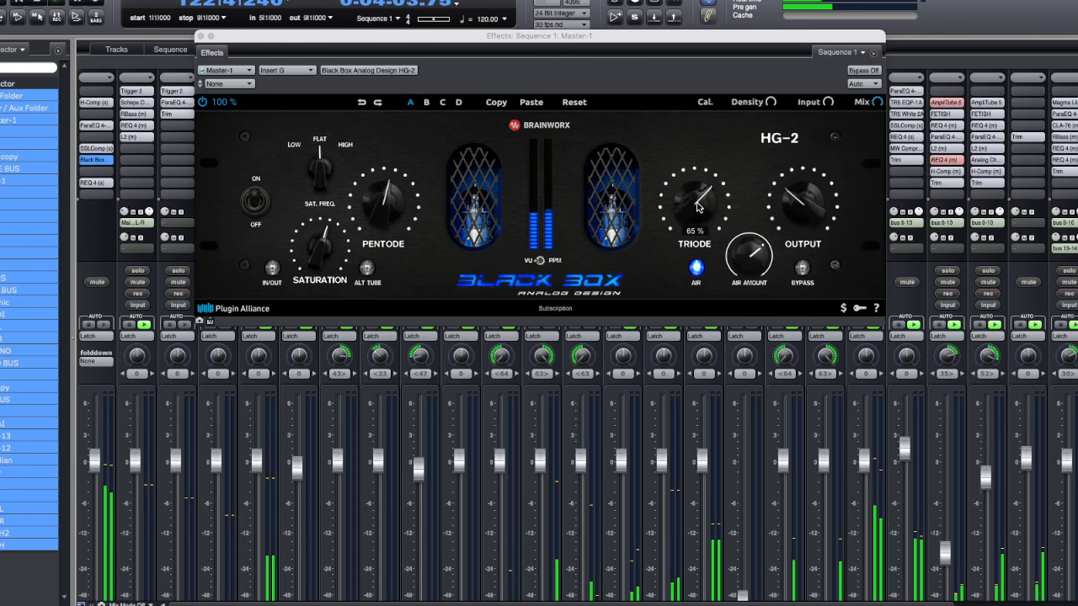
mouse_move(323, 247)
mouse_down()
mouse_move(328, 221)
mouse_move(329, 333)
mouse_move(330, 250)
mouse_up()
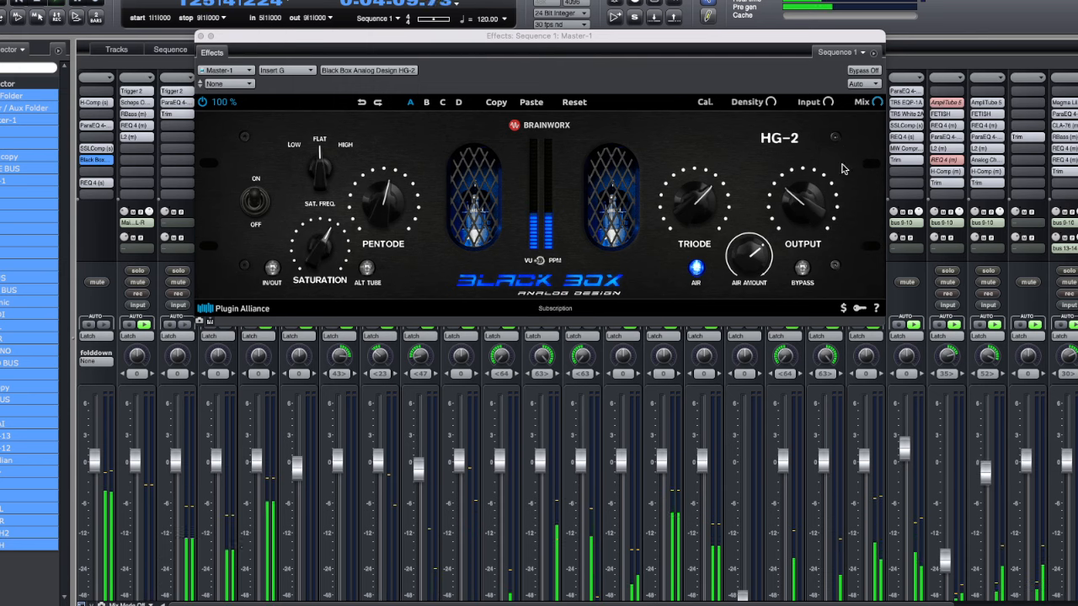
- Level-match the HG-2 output against the bypassed signal, setting it to about 39%
drag(812, 205, 814, 200)
click(865, 71)
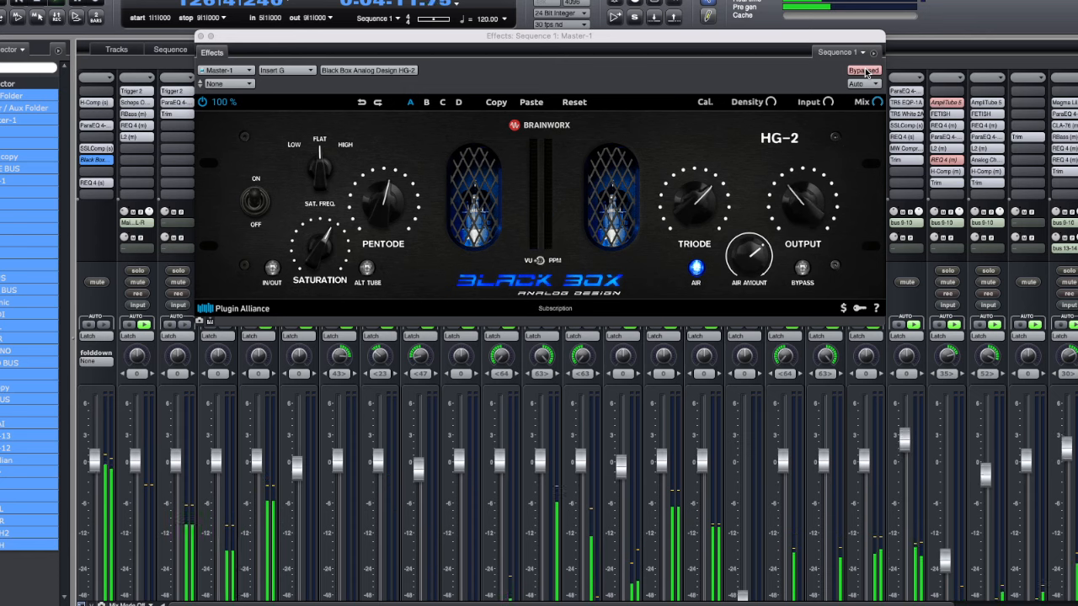
drag(812, 202, 813, 196)
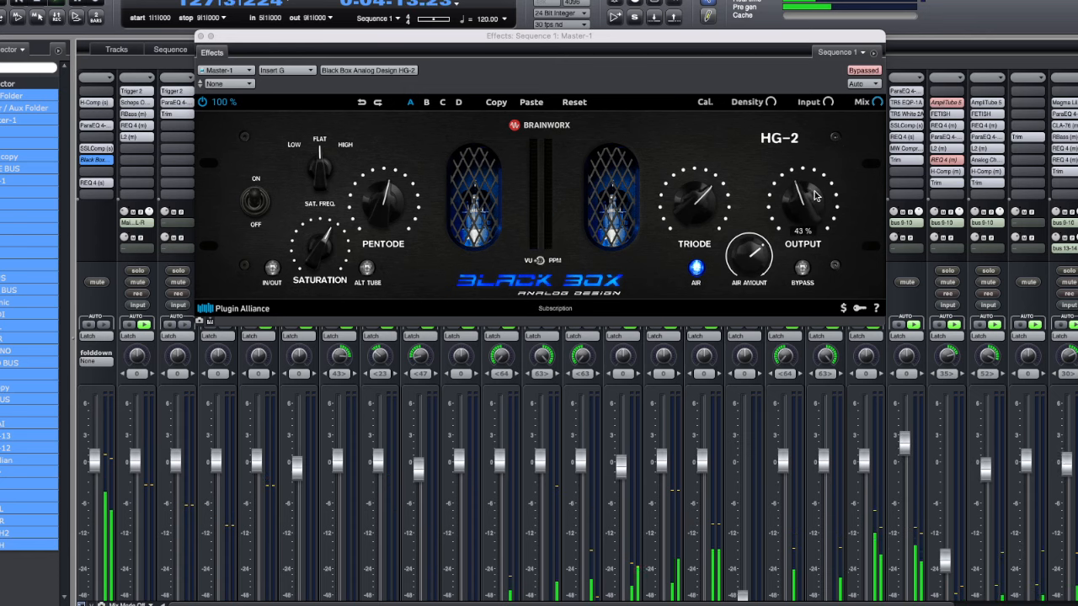
click(865, 72)
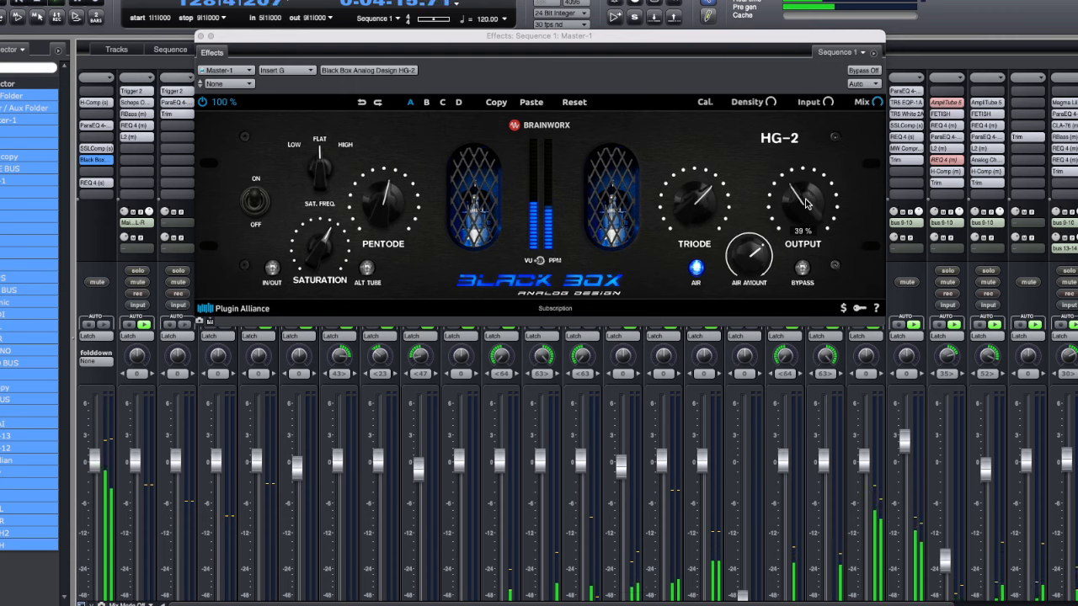
- Toggle the HG-2 bypass repeatedly during playback to compare the processed and unprocessed mix
click(863, 72)
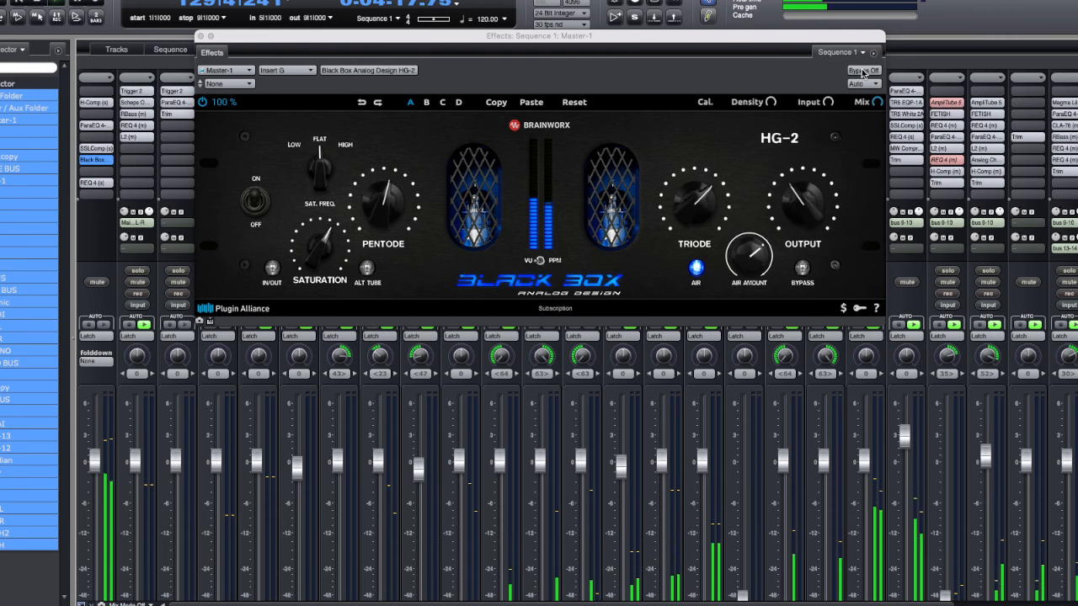
click(863, 71)
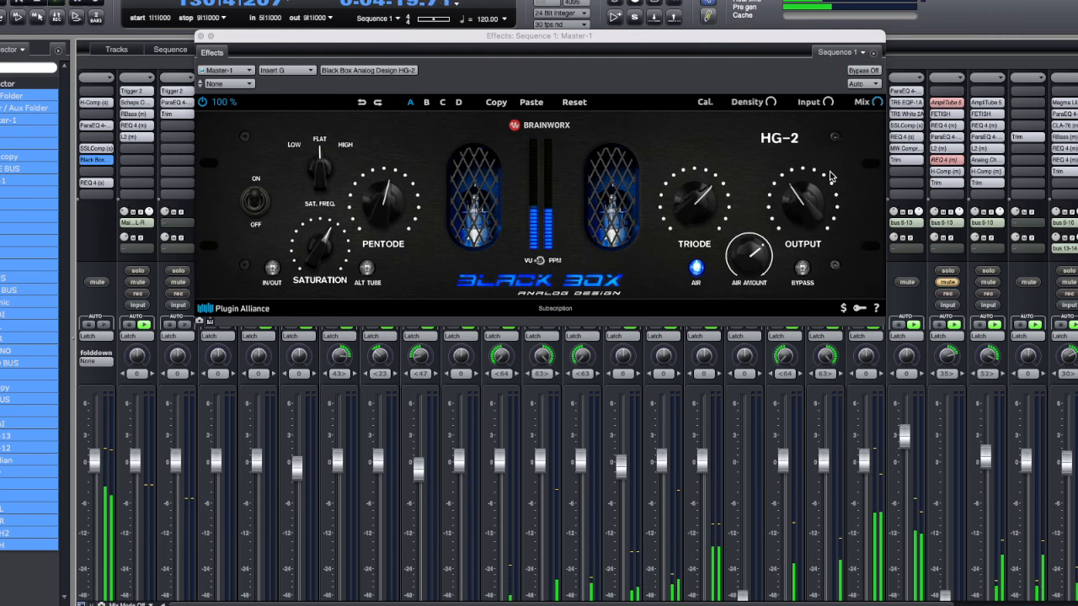
click(860, 72)
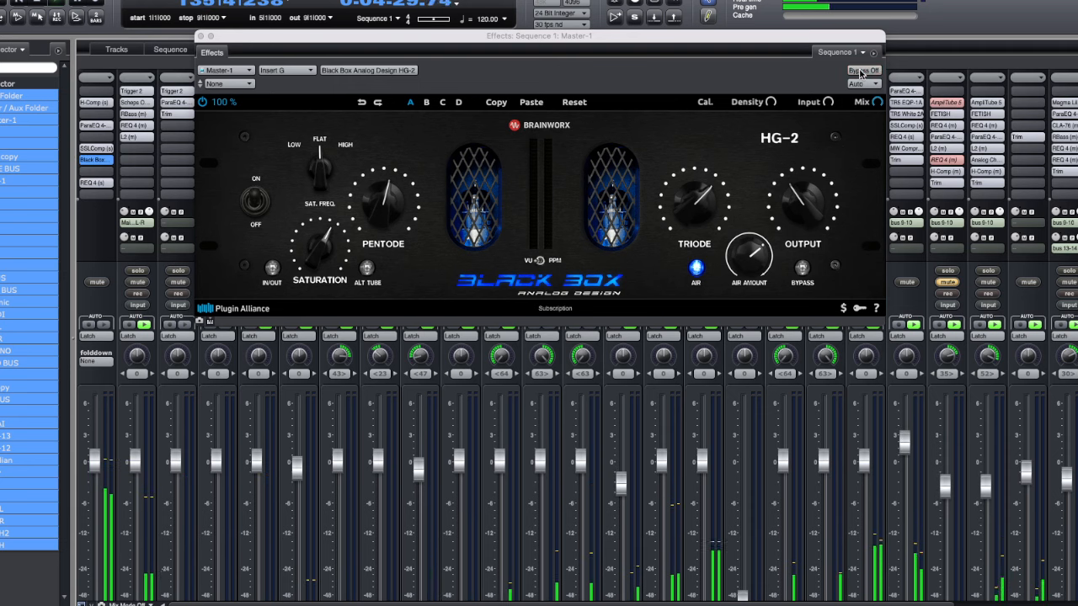
click(860, 72)
mouse_move(795, 200)
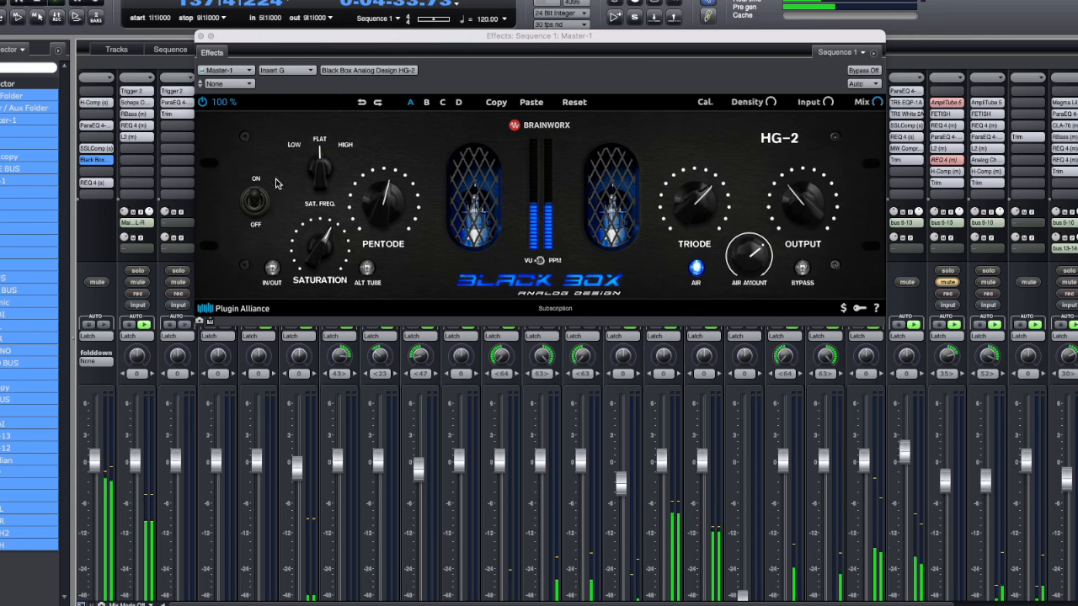
- Compare the playing mix with all Master-1 inserts bypassed and active, viewing the spectrum in the REQ 4 analyzer
click(200, 37)
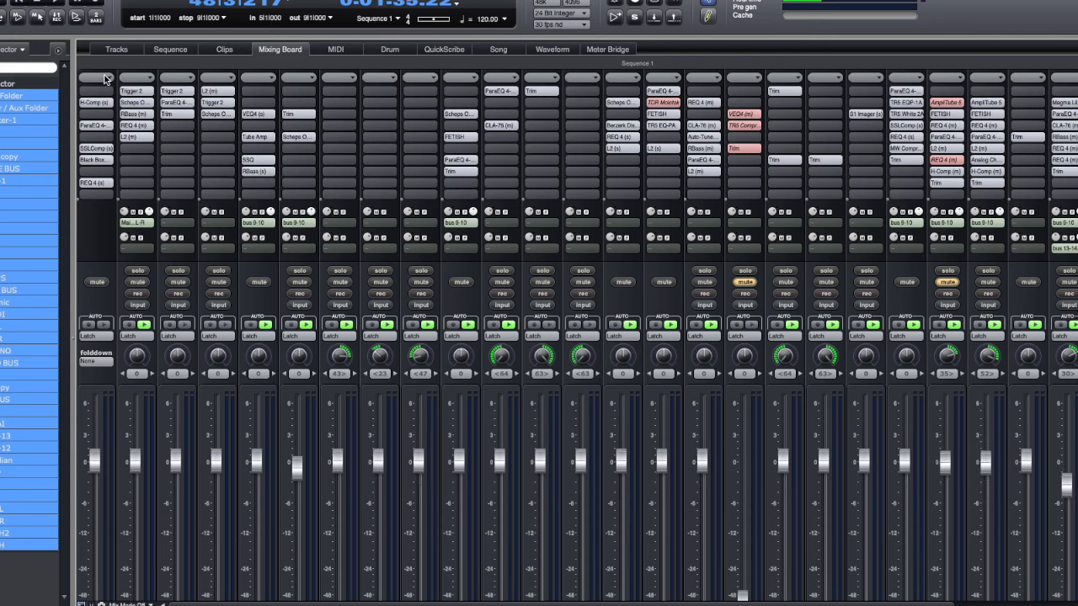
click(104, 79)
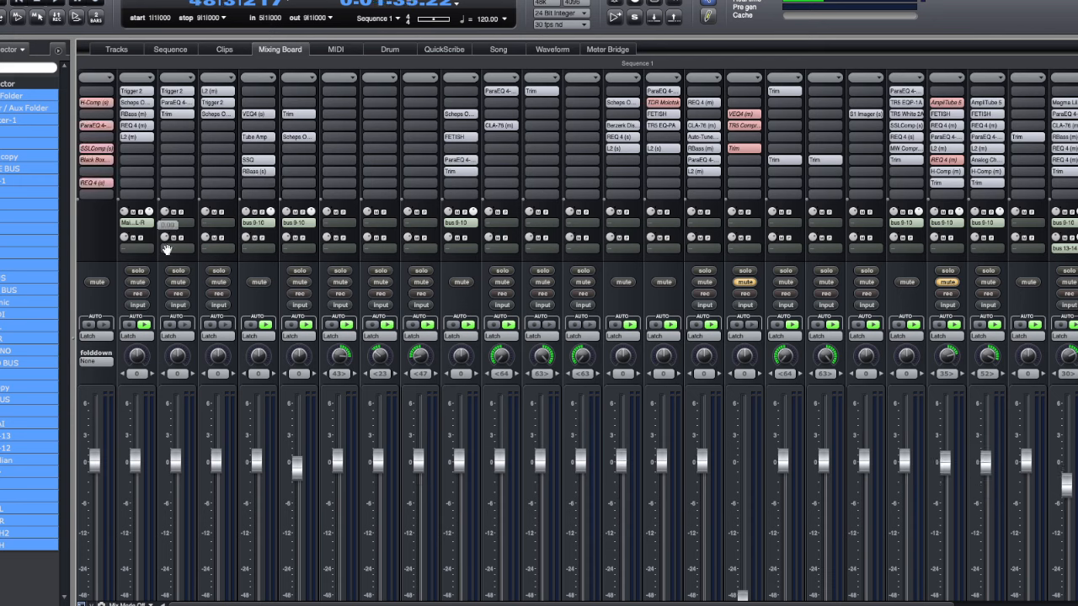
key(space)
click(100, 183)
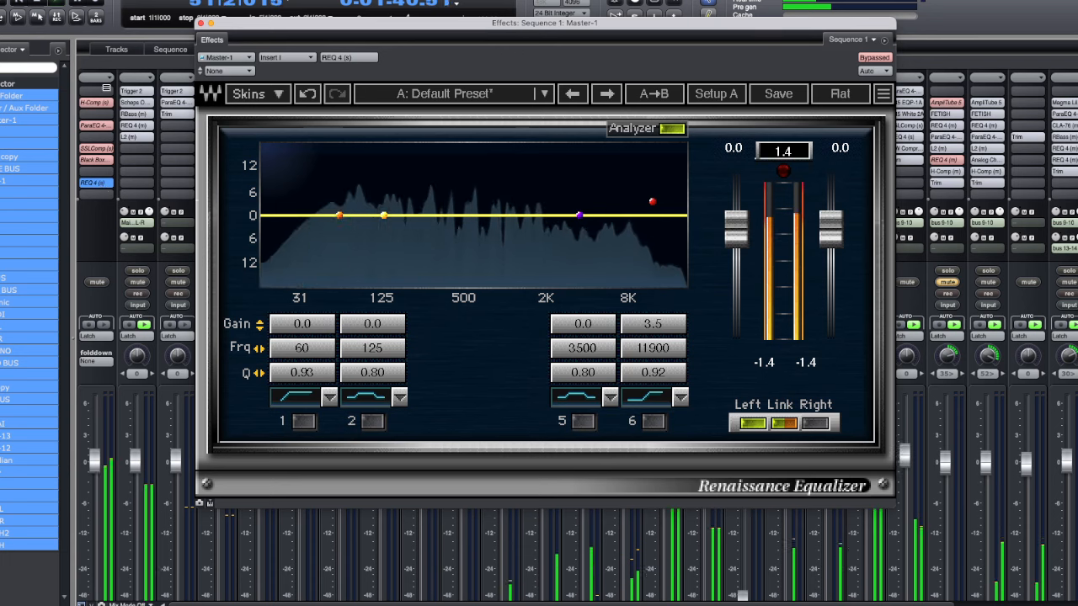
click(103, 79)
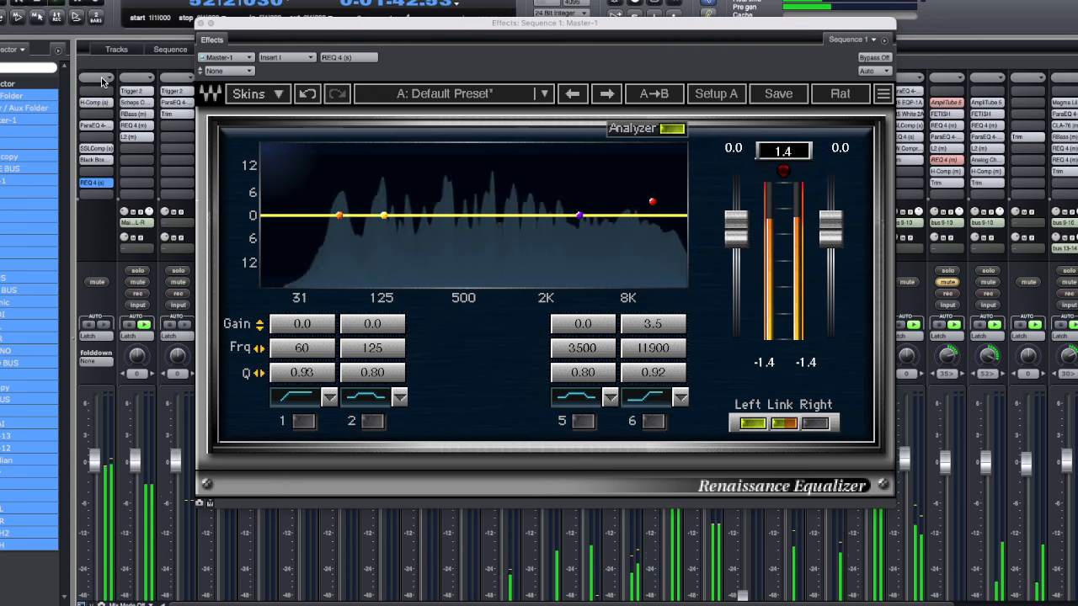
- Lower the Master-1 fader slightly and set the linked REQ 4 output levels to -5.5 dB
drag(92, 467, 92, 471)
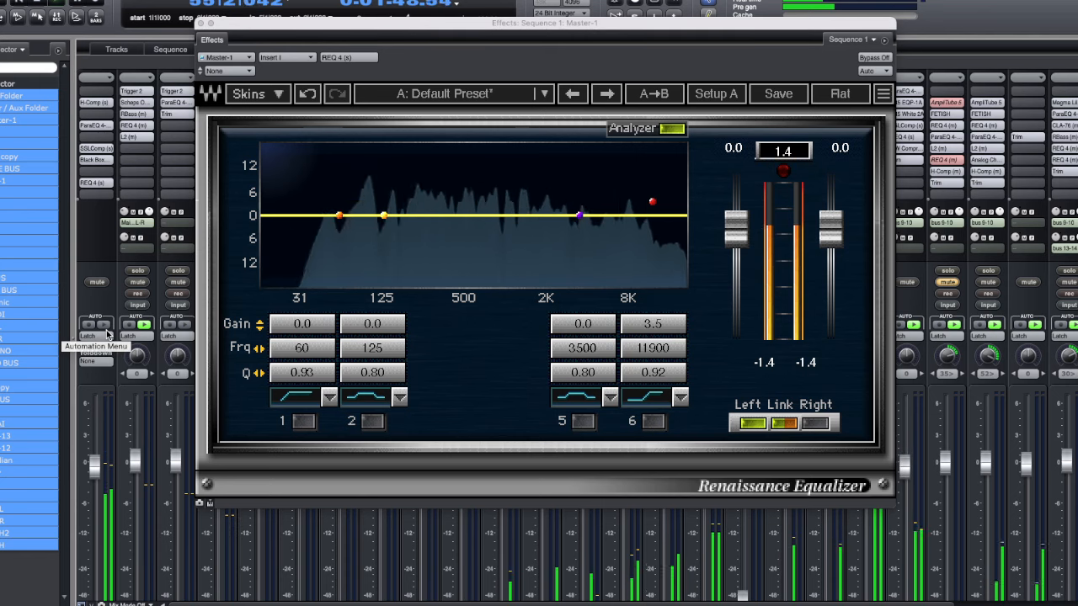
click(200, 24)
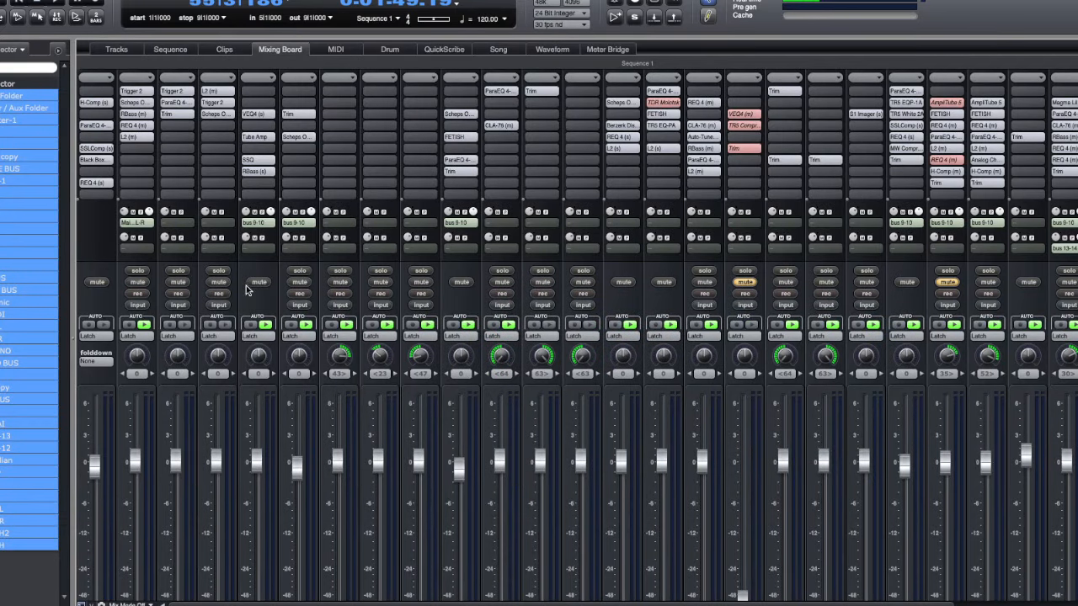
click(95, 182)
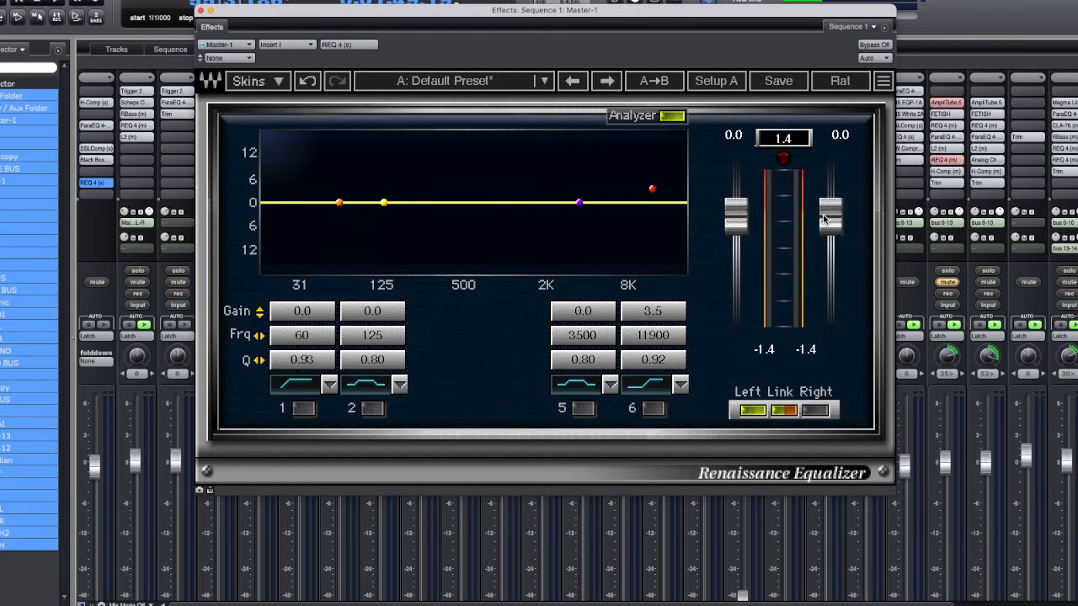
drag(825, 219, 824, 243)
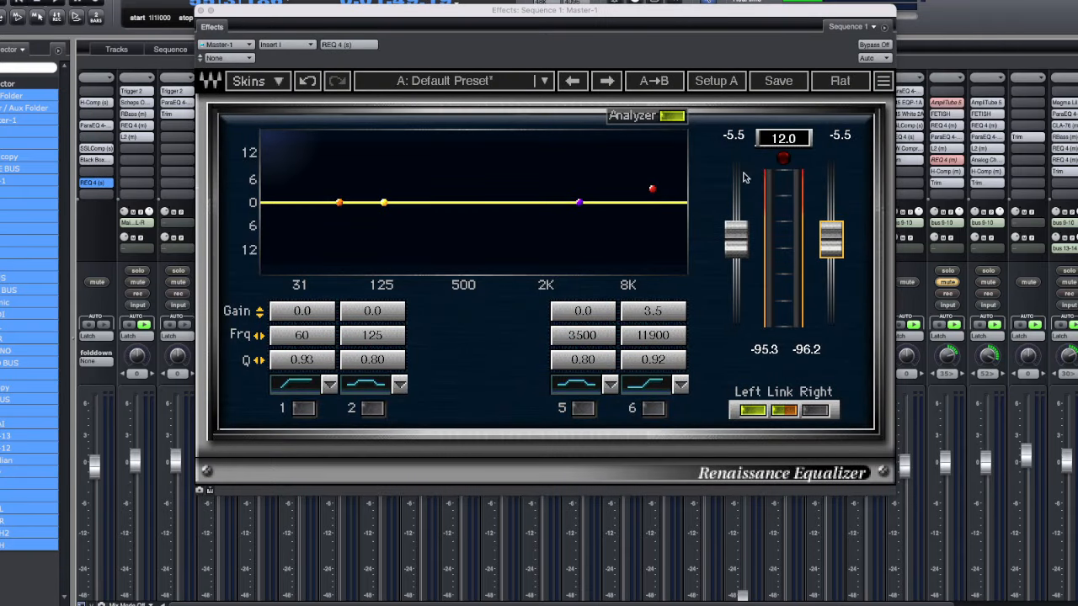
click(202, 11)
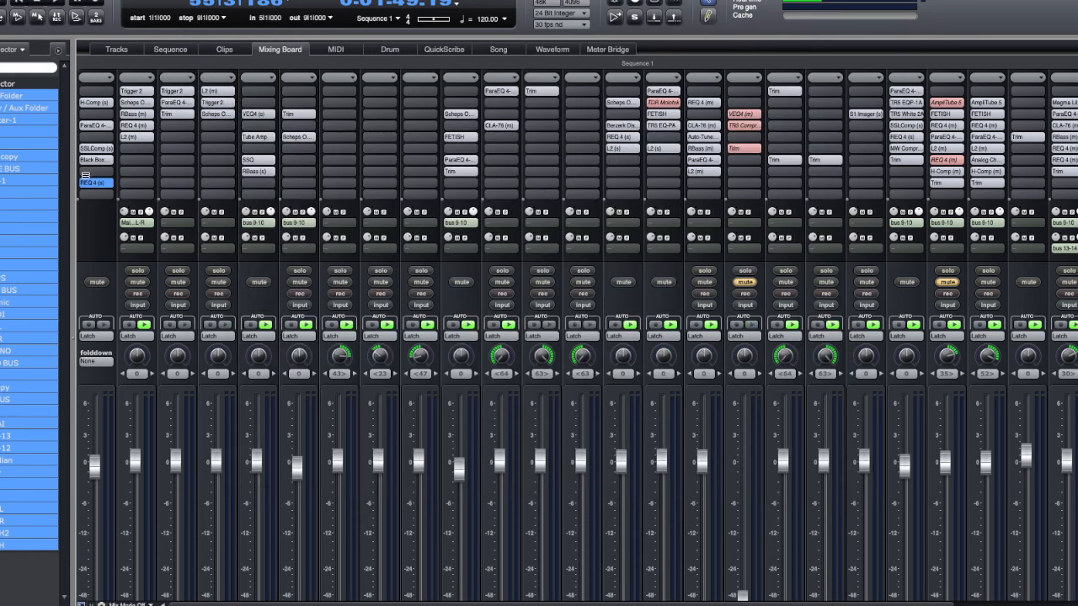
- Insert a stereo L2 limiter on Master-1 between the HG-2 and REQ 4
click(86, 177)
mouse_move(168, 315)
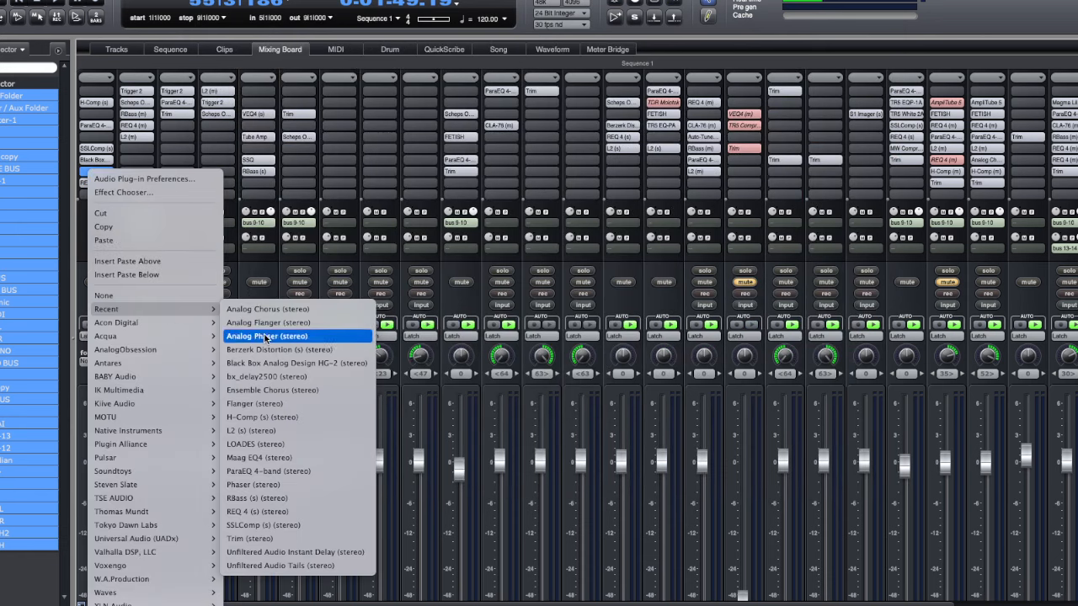
click(270, 430)
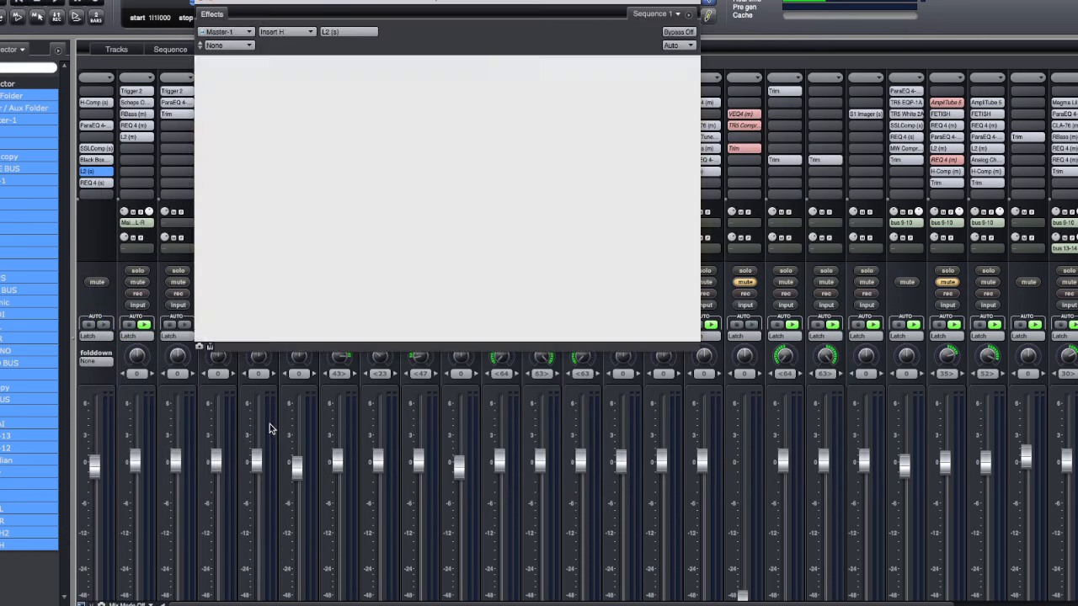
drag(382, 1, 510, 16)
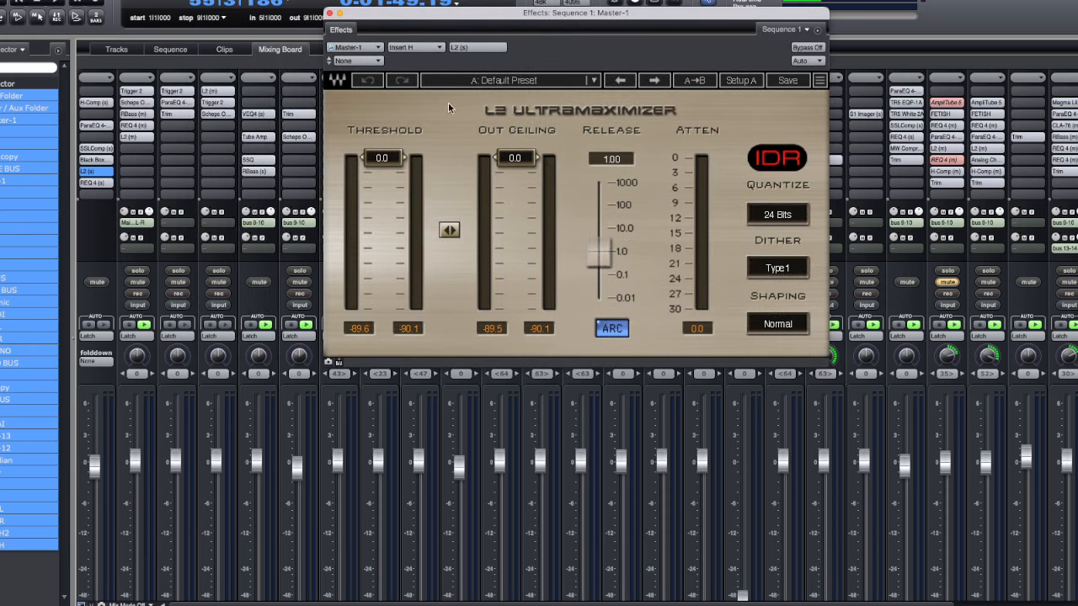
- During playback, set the L2 out ceiling to -0.1 and the threshold to -7.4
key(space)
drag(382, 158, 383, 169)
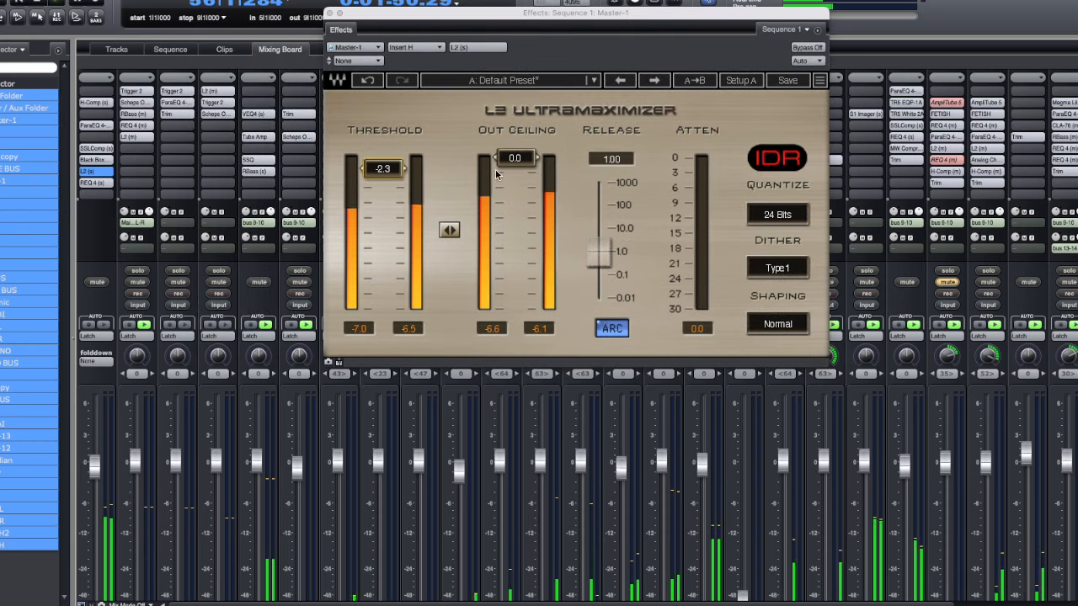
drag(515, 158, 515, 159)
drag(383, 169, 383, 194)
key(space)
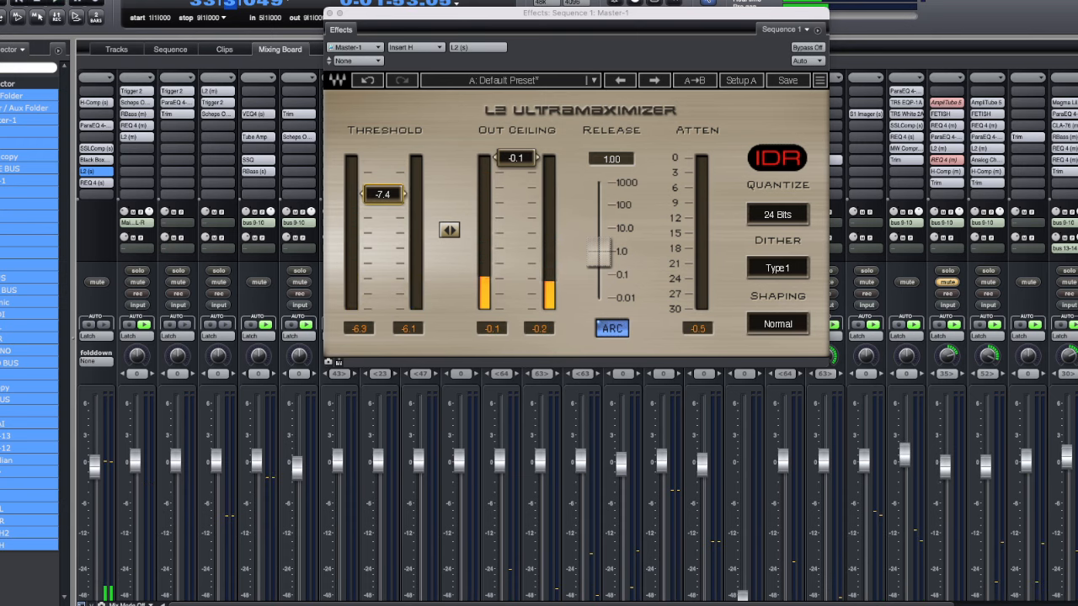
- Move playback to measure 23 and lower the L2 threshold to -9.3 while the song plays
click(234, 3)
text(16)
key(Return)
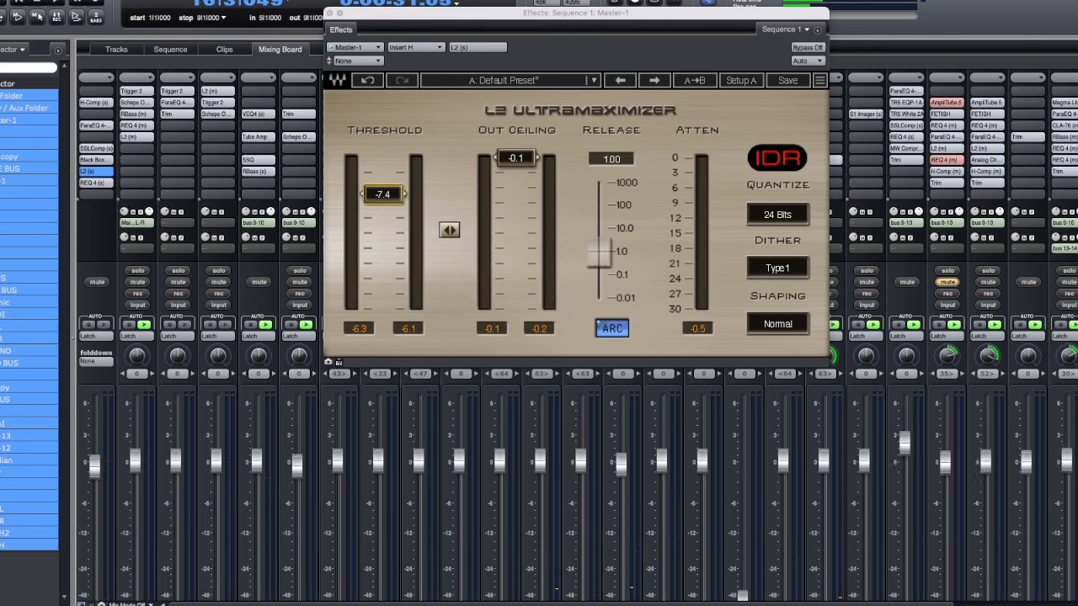
drag(231, 3, 233, 0)
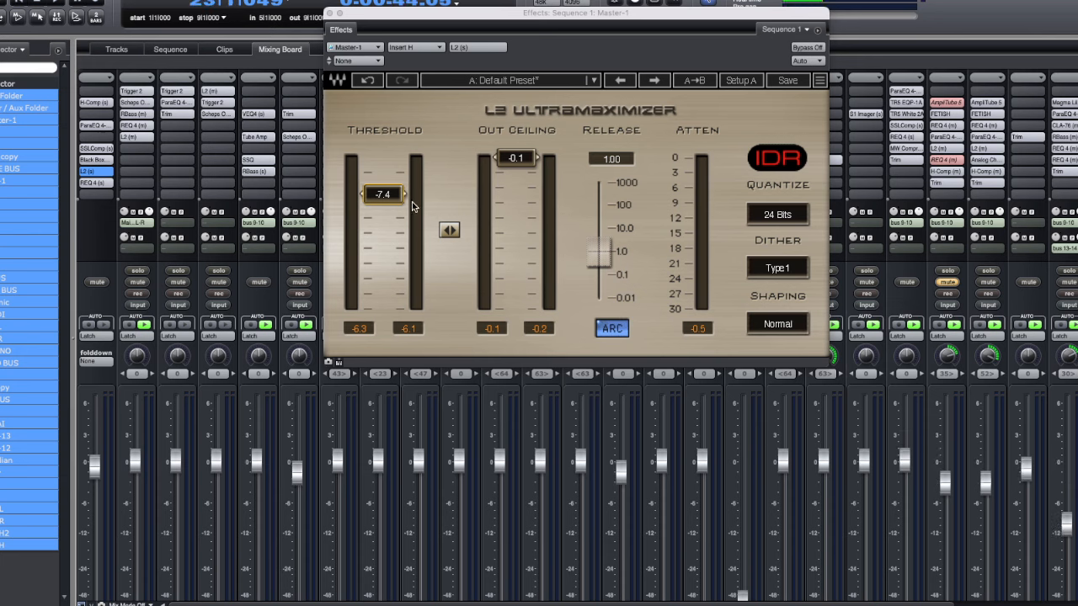
key(space)
drag(386, 196, 387, 203)
key(space)
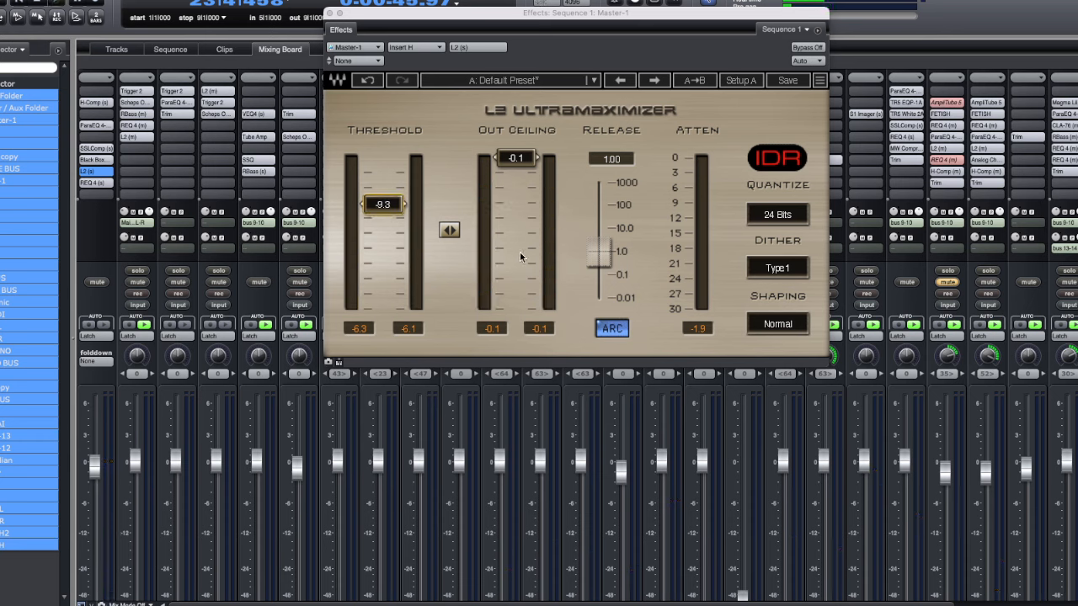
- Set the L2 dither to None and raise its threshold to -7.5 during playback
key(space)
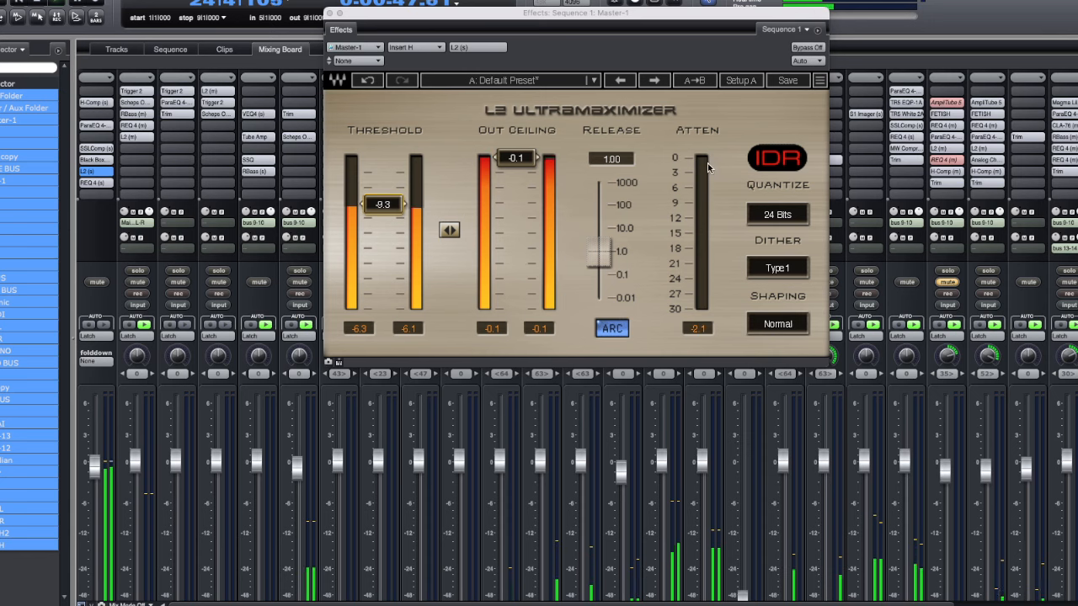
click(794, 270)
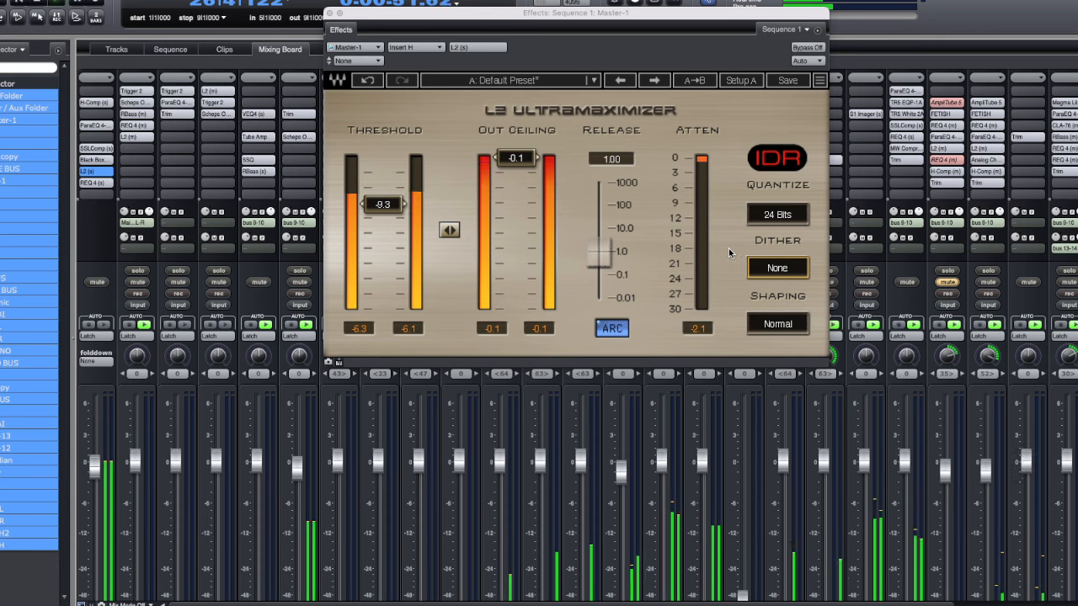
drag(383, 205, 383, 203)
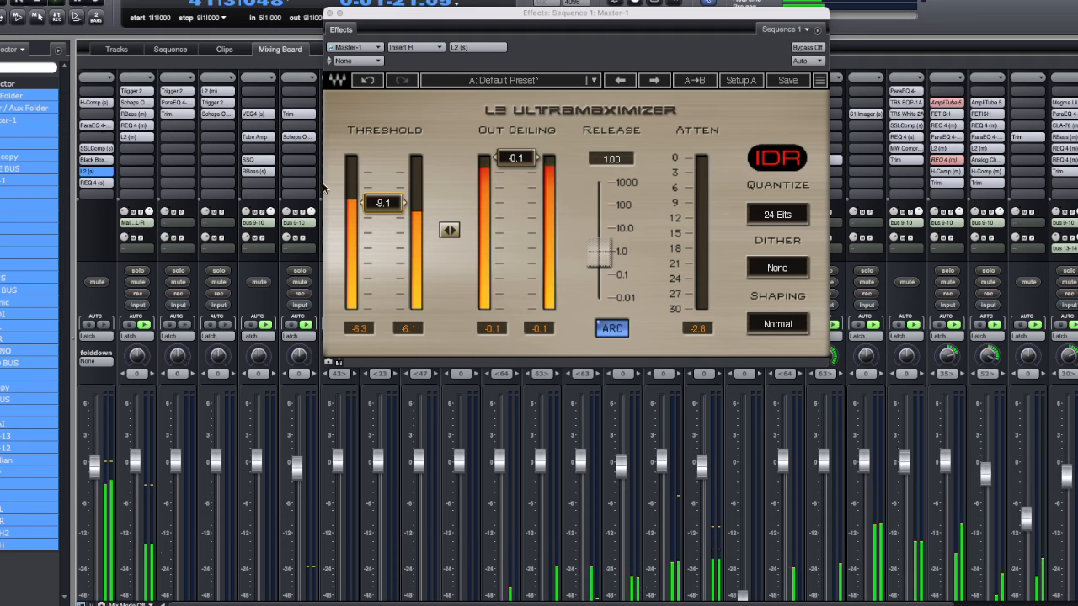
drag(382, 204, 381, 195)
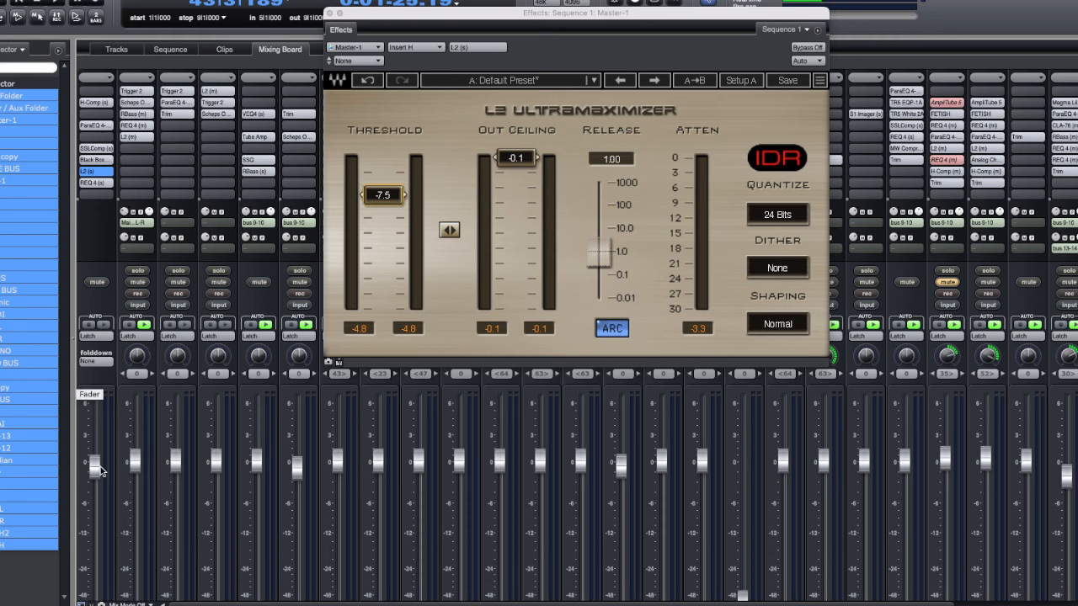
- Play the limited mix and check its level in the recording software
click(59, 6)
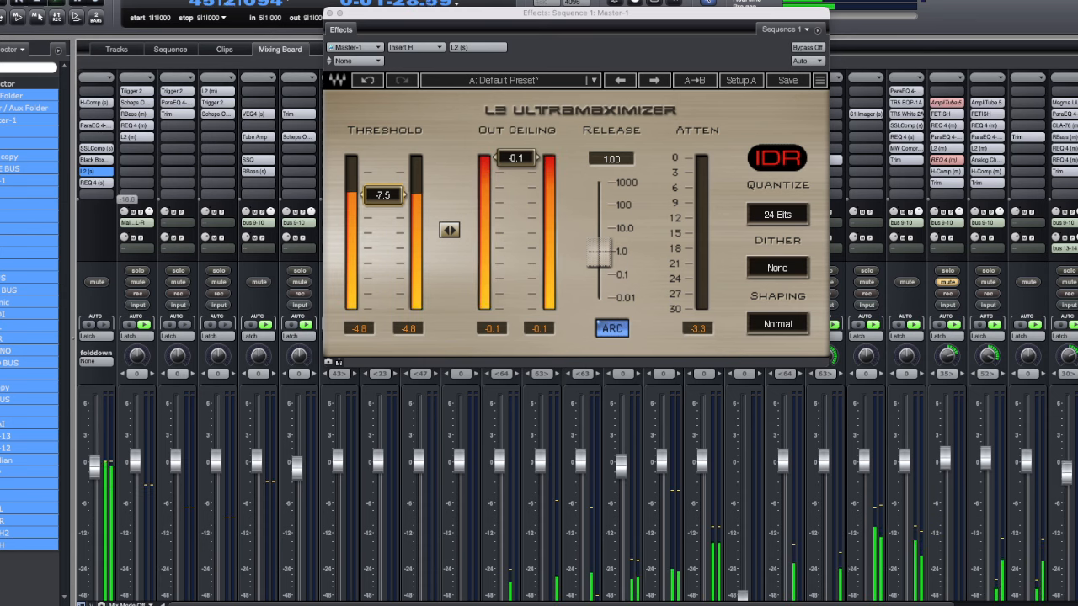
key(super+Tab)
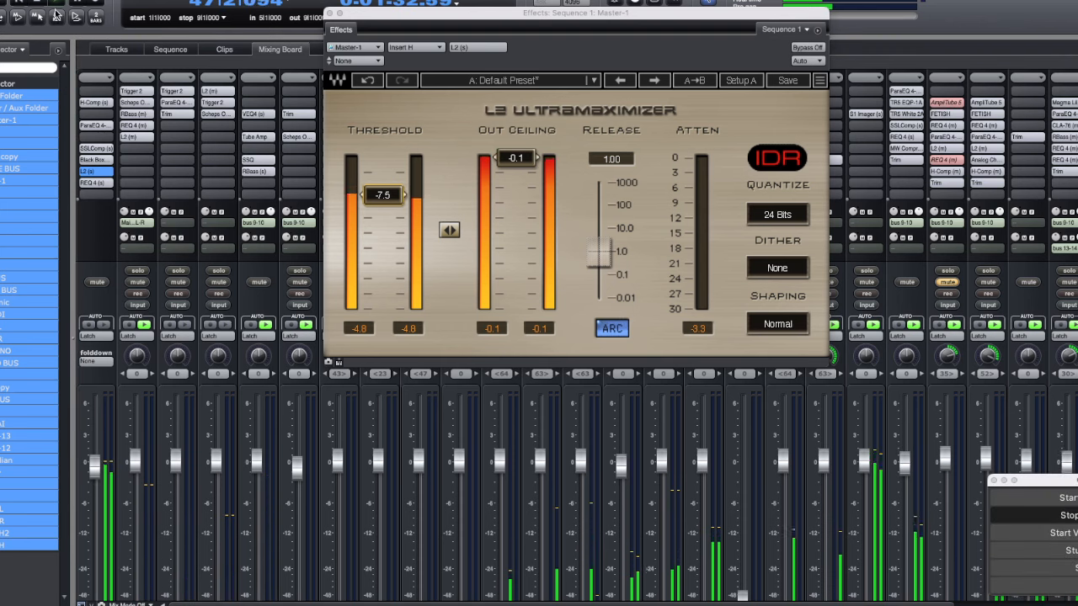
click(173, 156)
key(space)
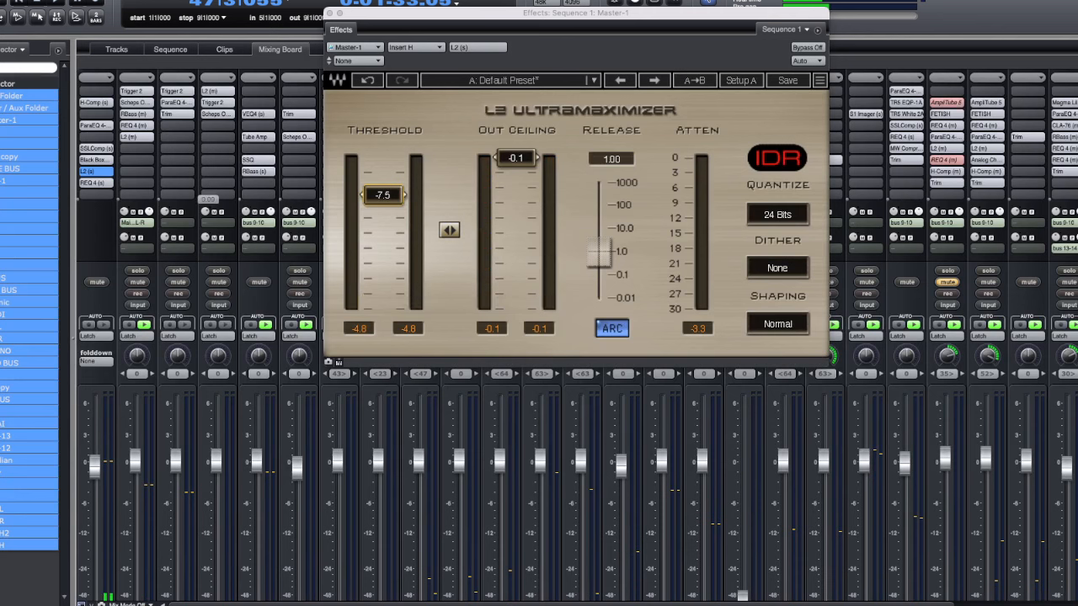
- Switch to OBS and lower the audio input capture level in the audio mixer
key(super+Tab)
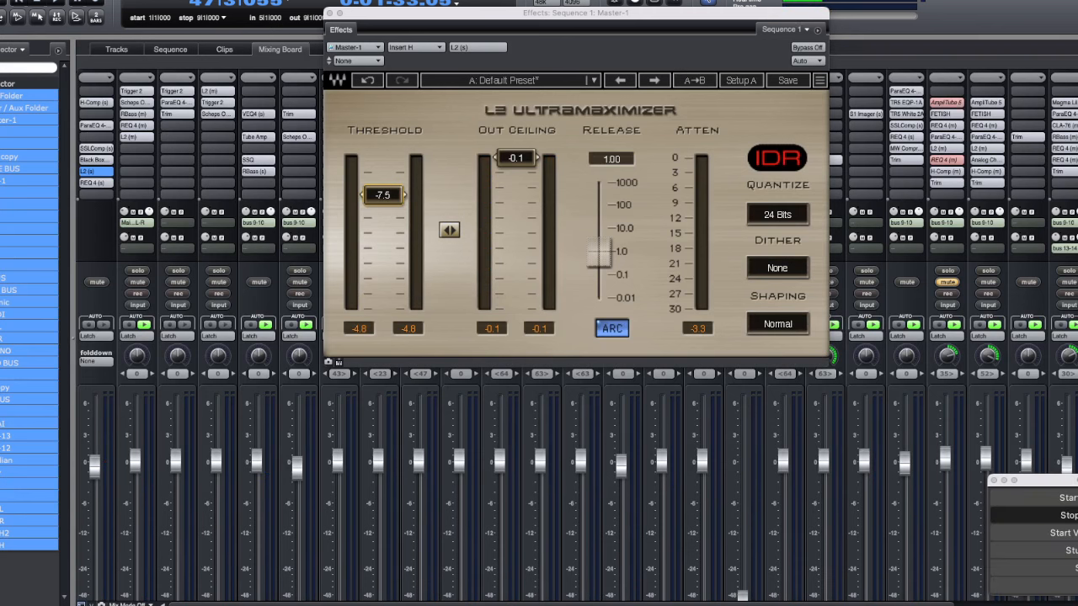
drag(119, 605, 213, 0)
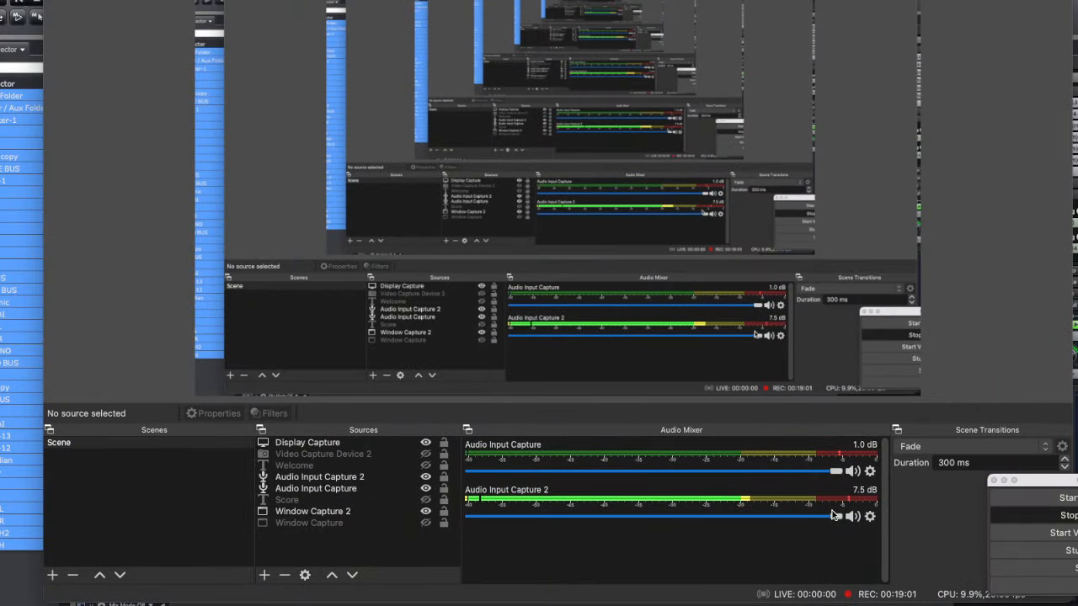
drag(836, 470, 756, 471)
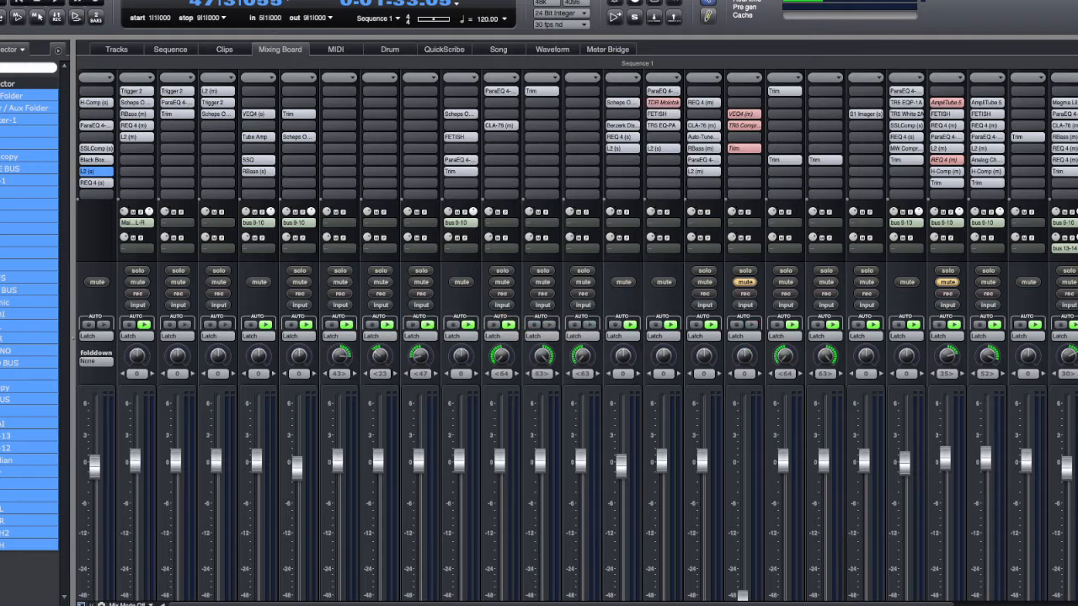
- Compare the playing mix with L2 bypassed and active, and leave REQ 4 bypassed
double_click(88, 171)
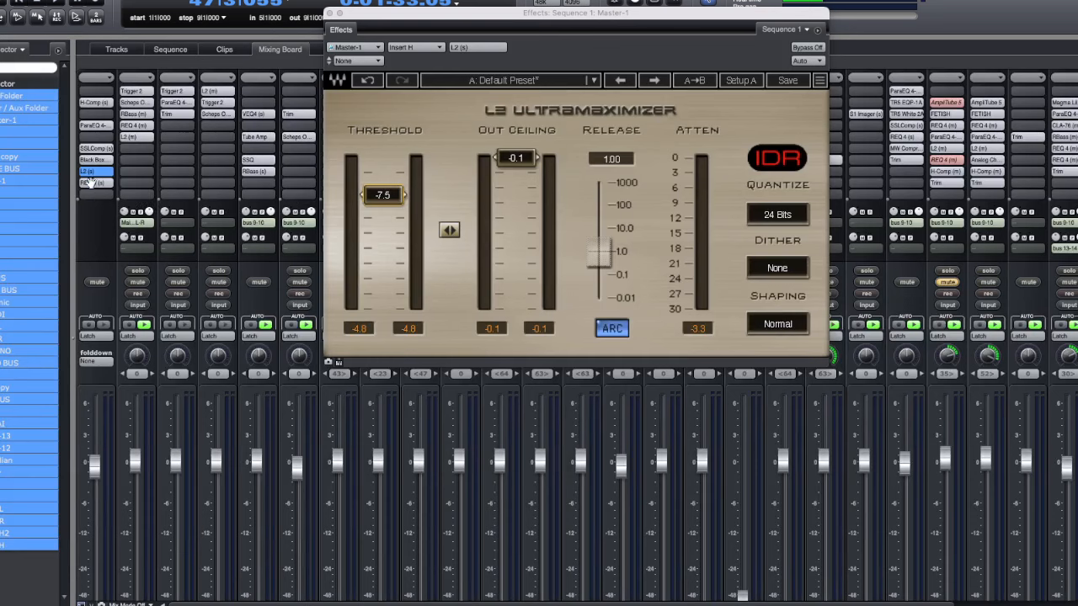
click(90, 182)
click(806, 47)
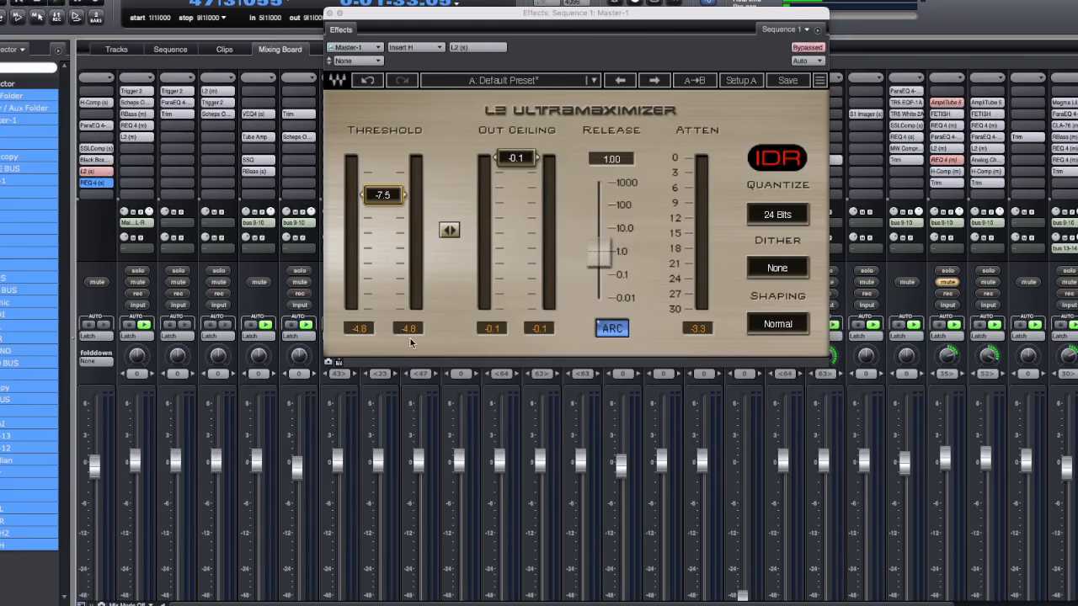
key(space)
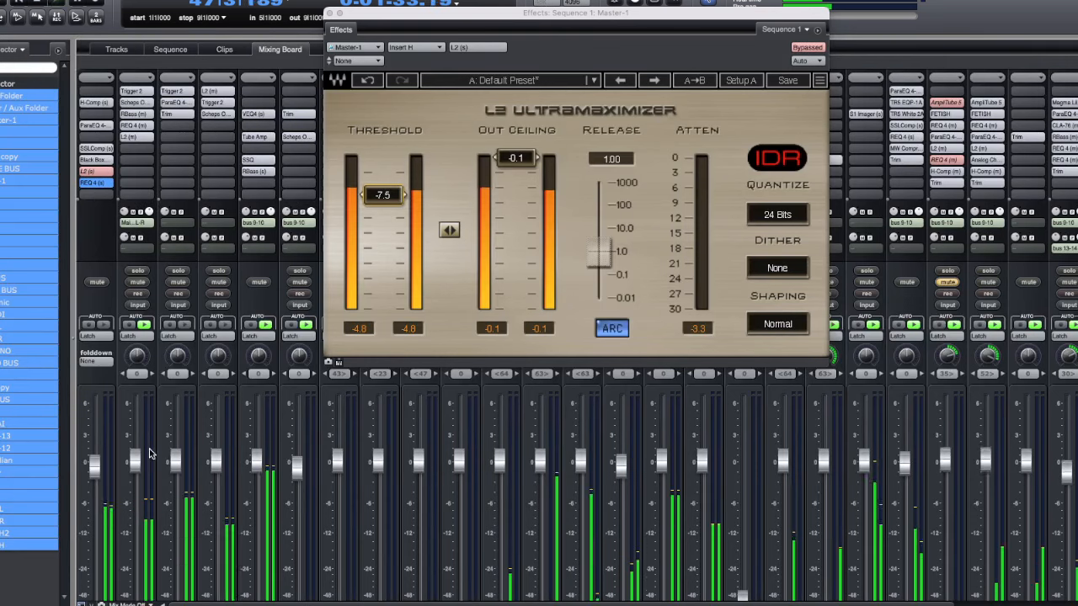
alt+click(101, 184)
alt+click(100, 172)
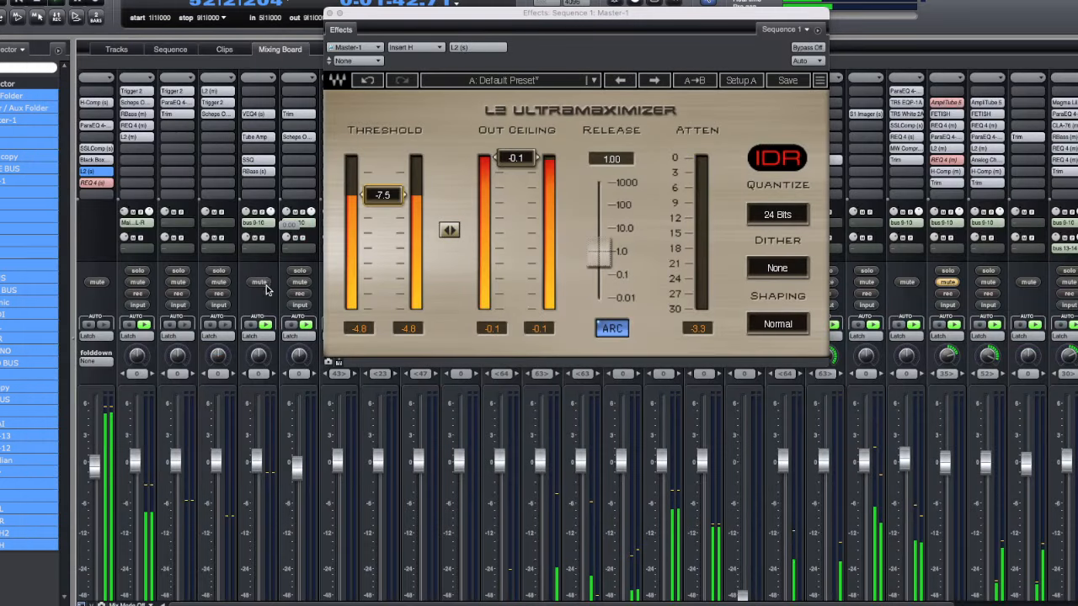
key(space)
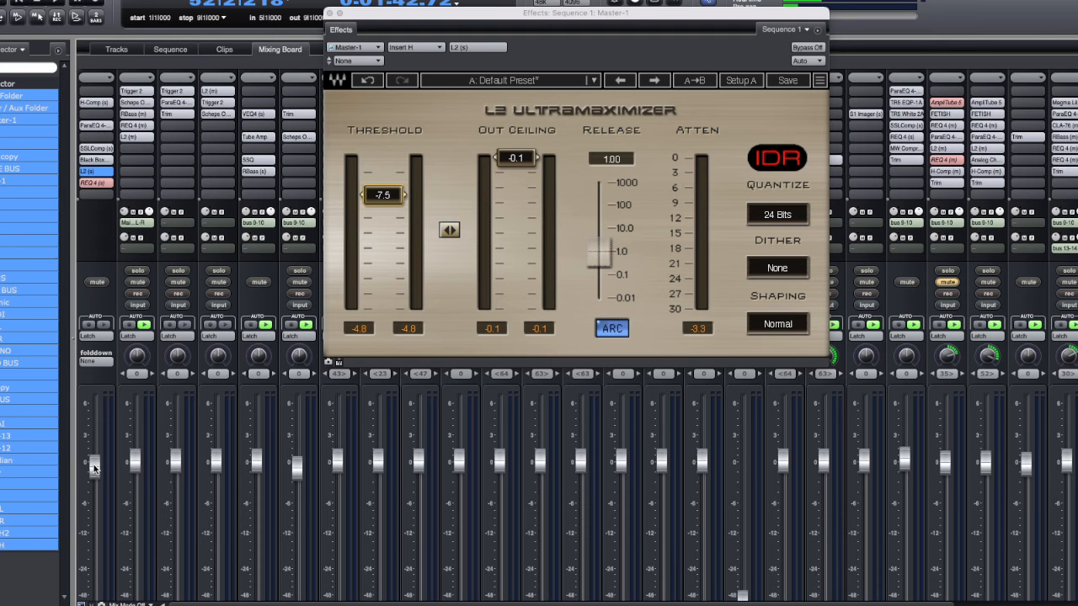
- Close the L2 limiter, return the Master-1 fader to 0, and play parts of the song through the finished chain
click(330, 14)
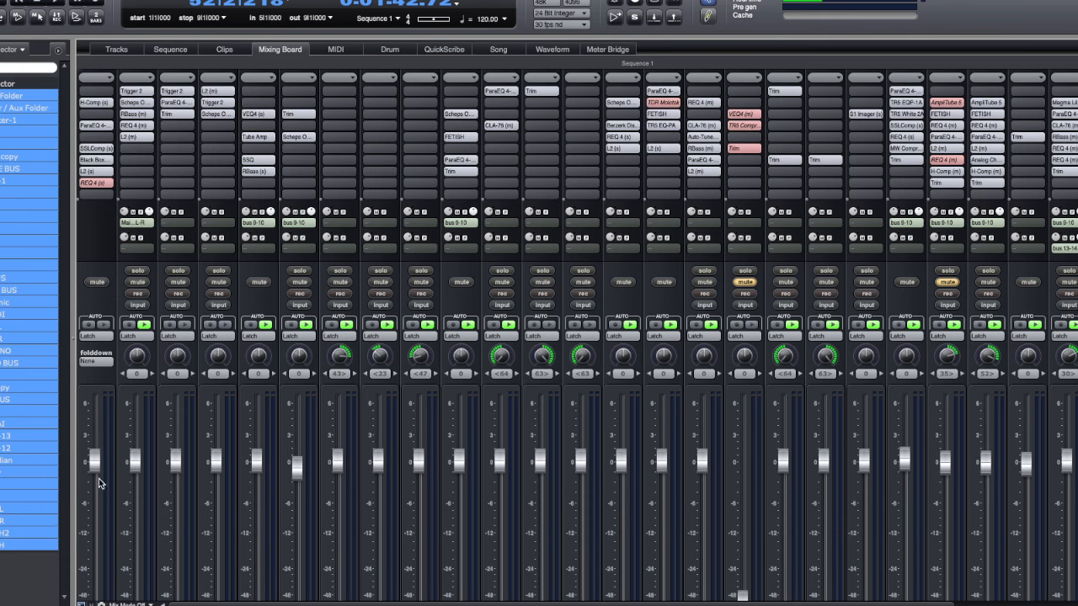
key(space)
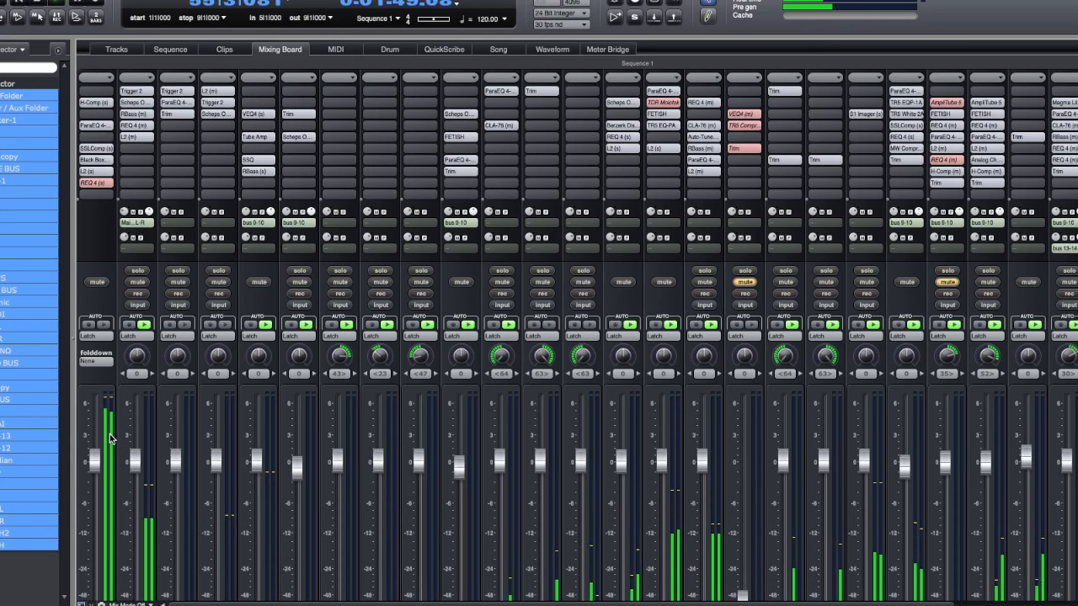
key(space)
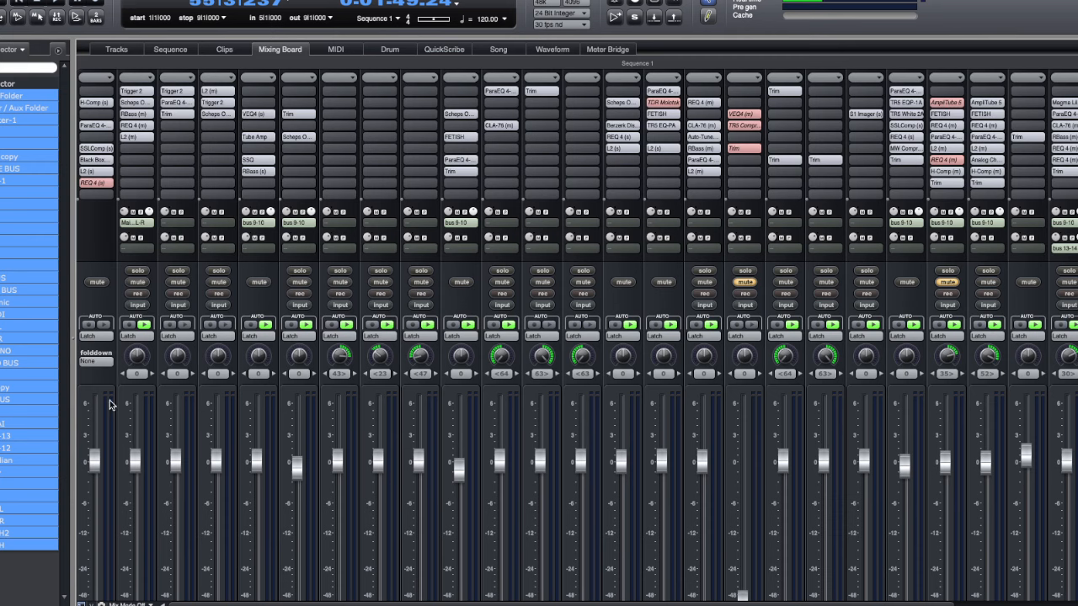
key(space)
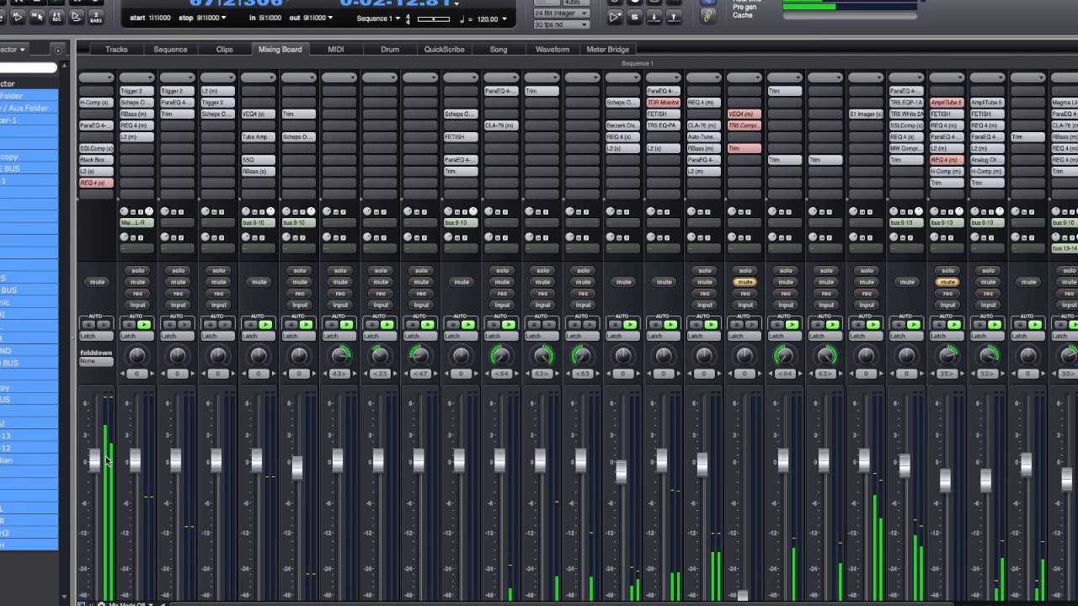
key(space)
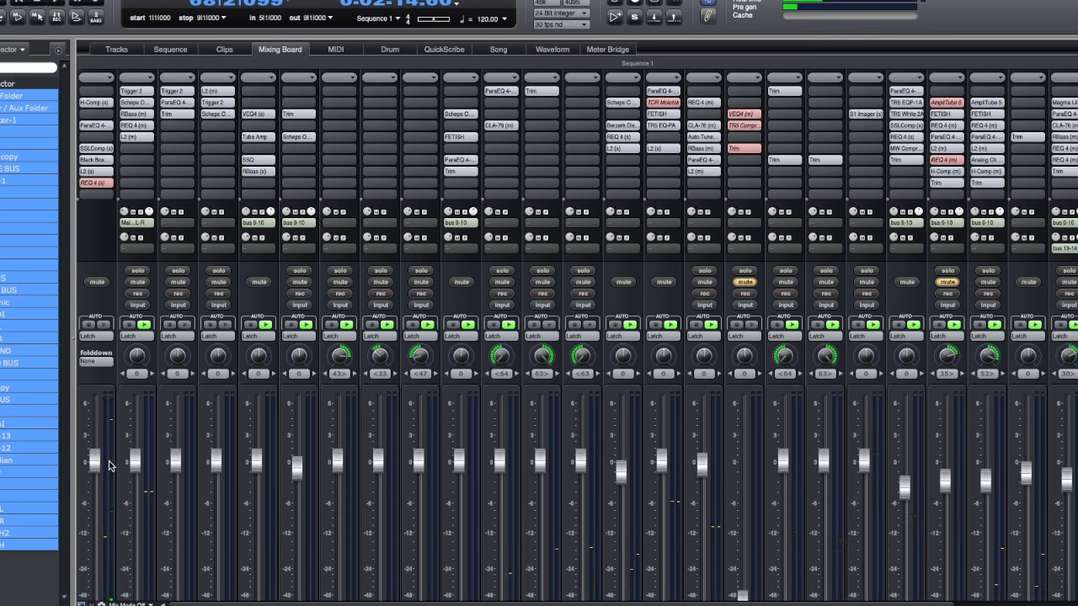
key(space)
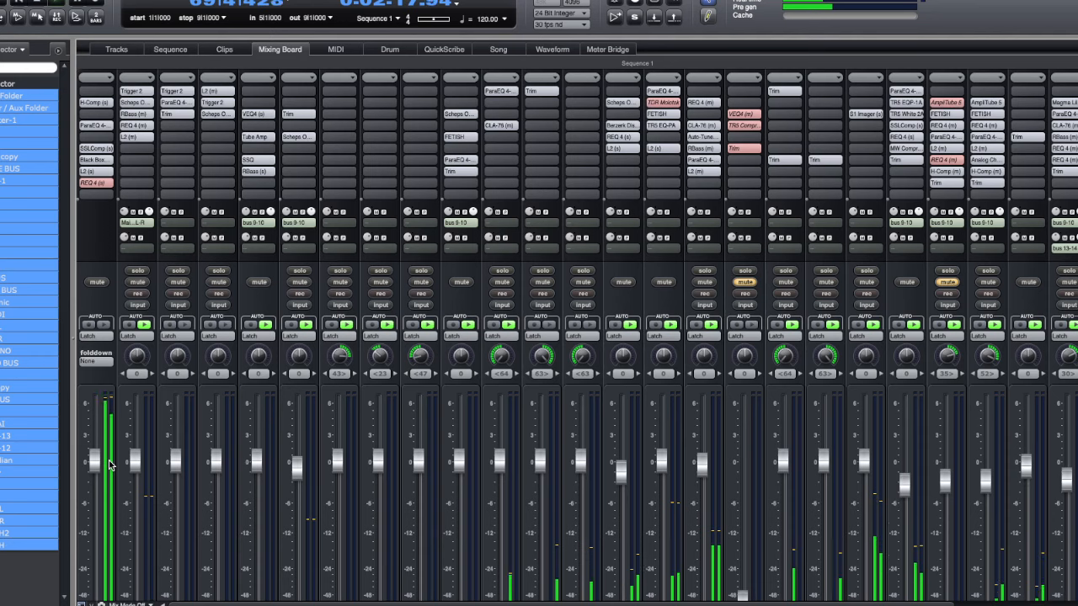
key(space)
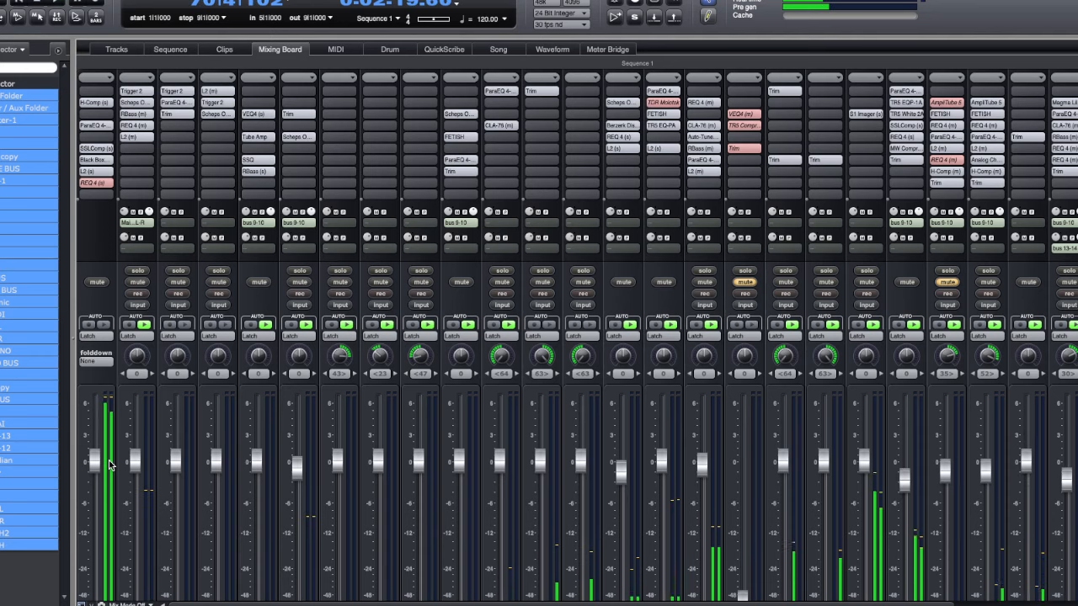